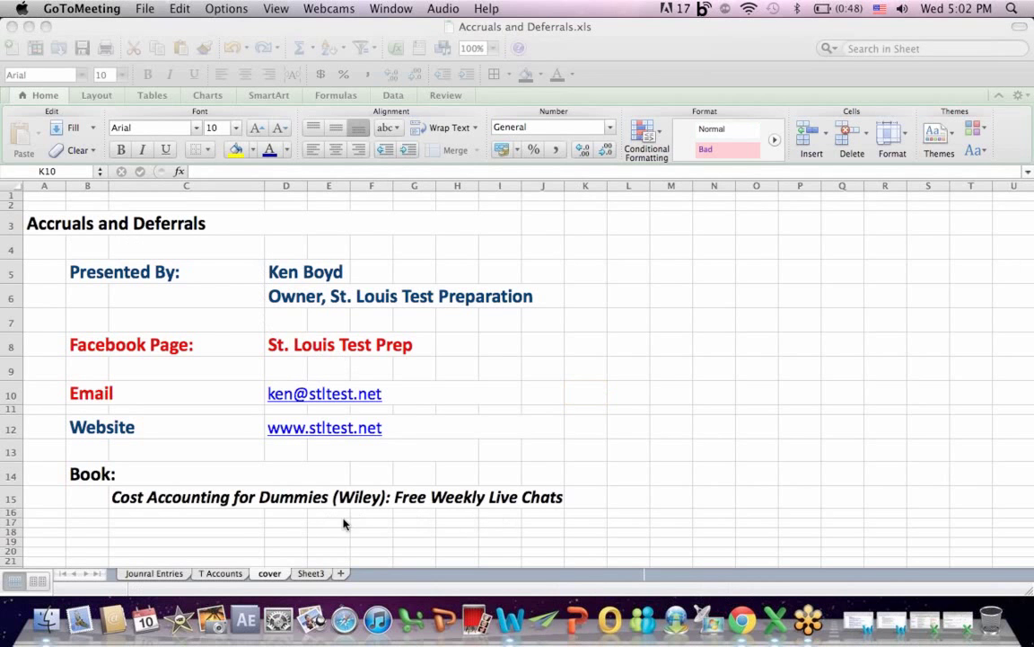
Open the Jounral Entries sheet and walk through the Flow- Financial Accounting list, highlighting the trial balance, post adjustments and adjusted trial balance lines.
left_click(170, 571)
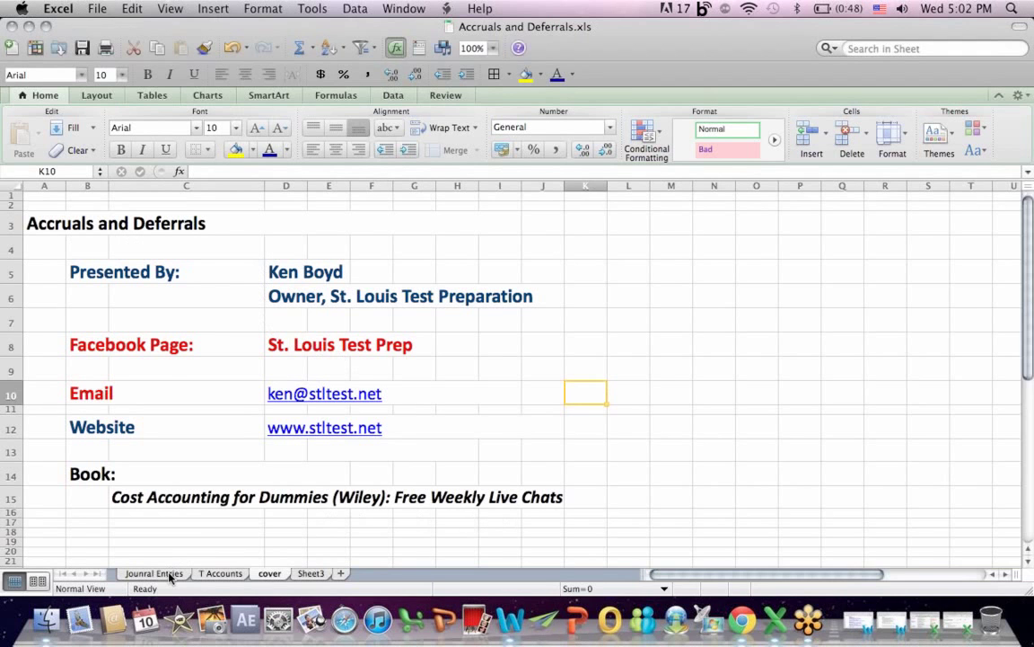
left_click(170, 573)
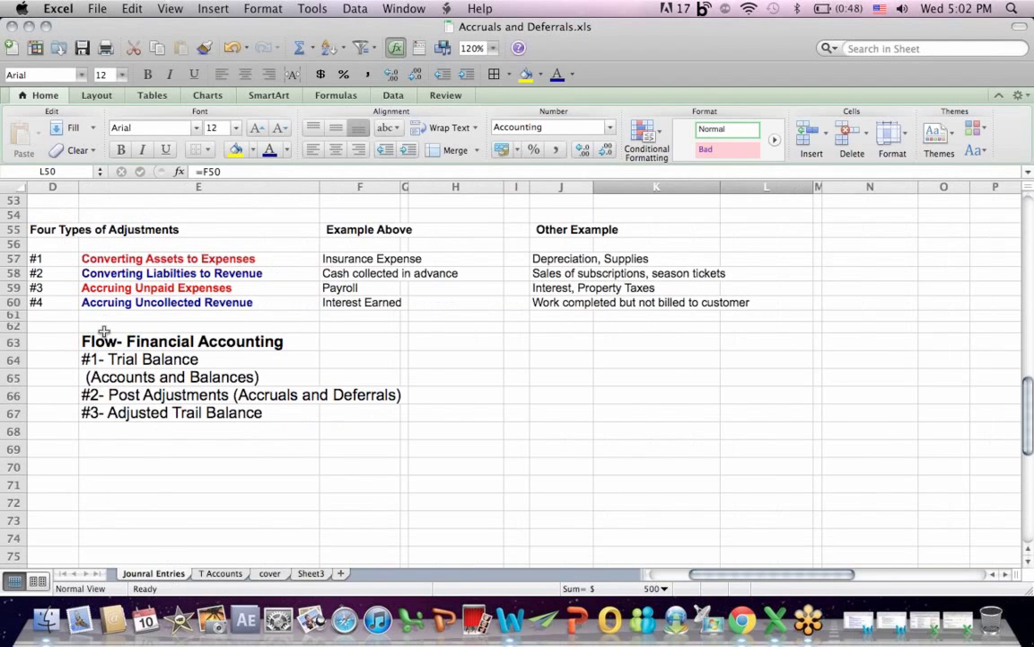
left_click_drag(104, 329, 440, 483)
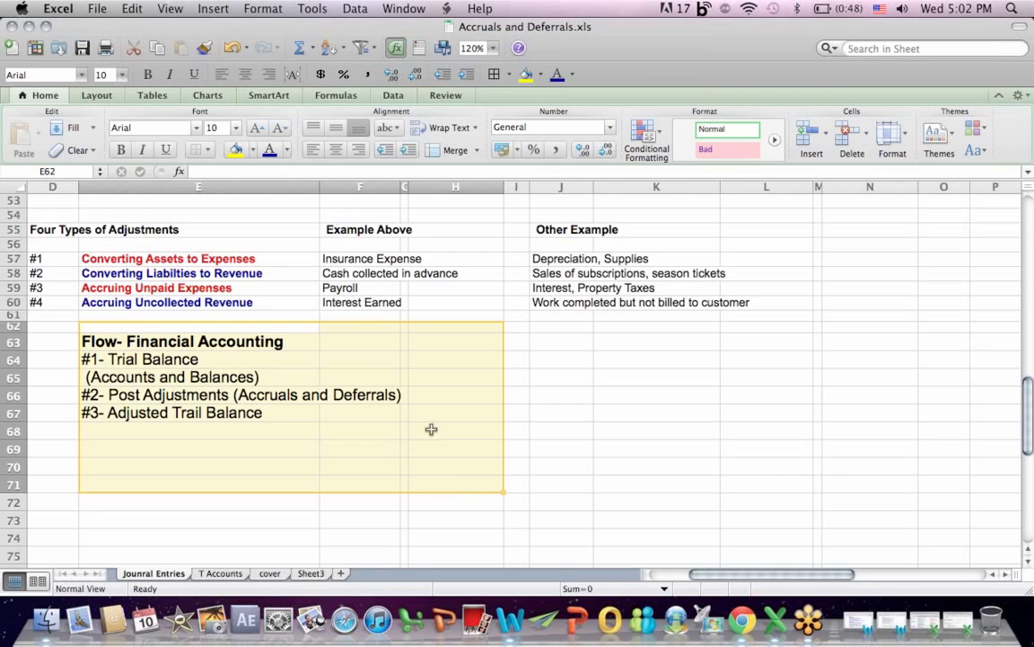
left_click(416, 382)
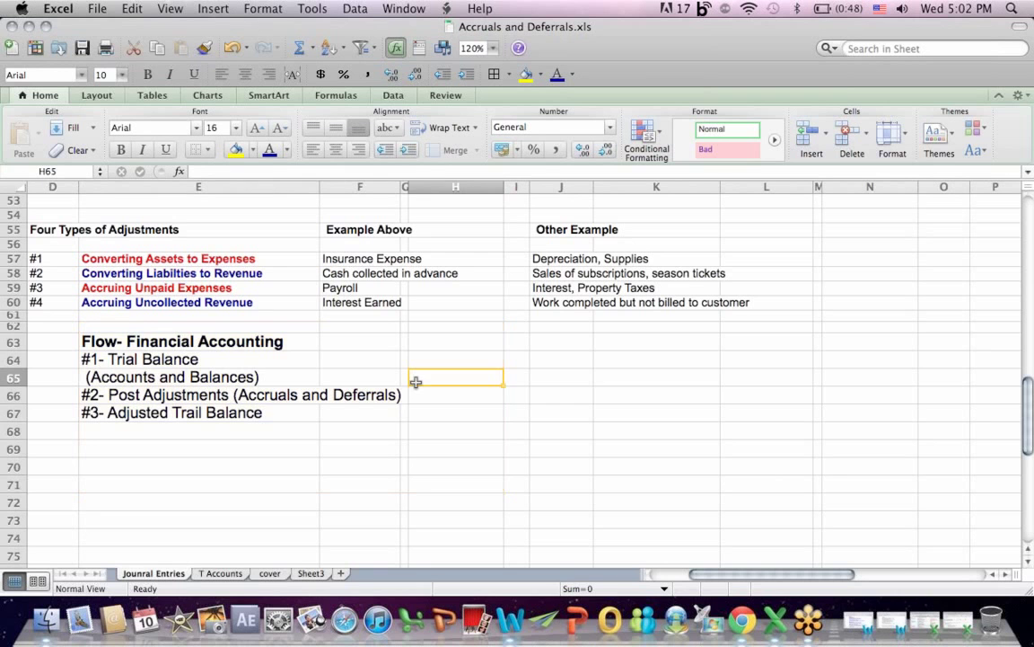
left_click(92, 361)
left_click_drag(321, 360, 353, 374)
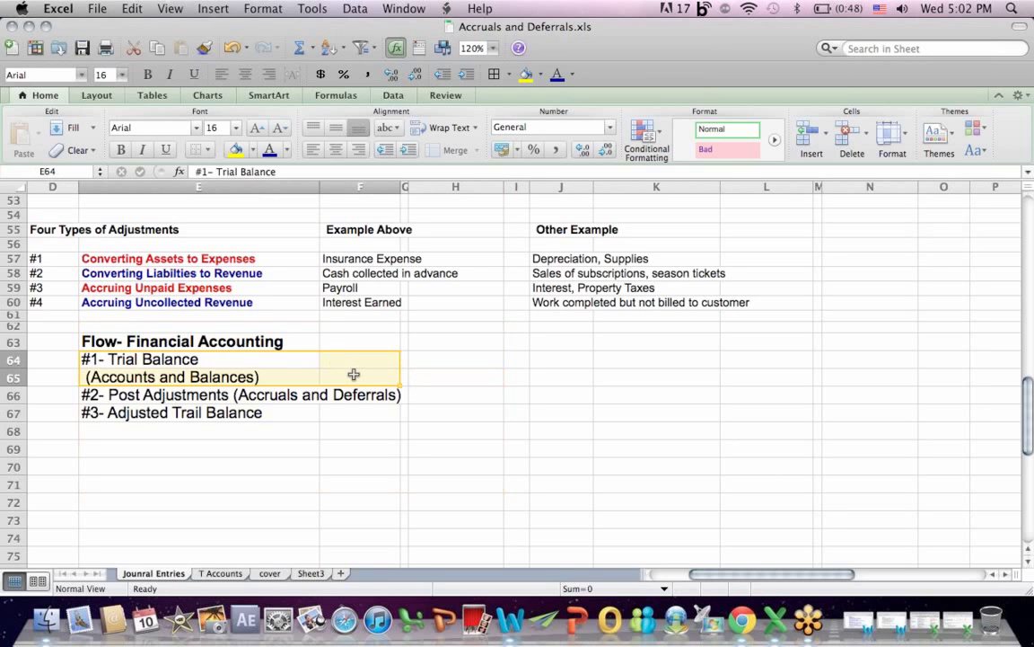
left_click(353, 374)
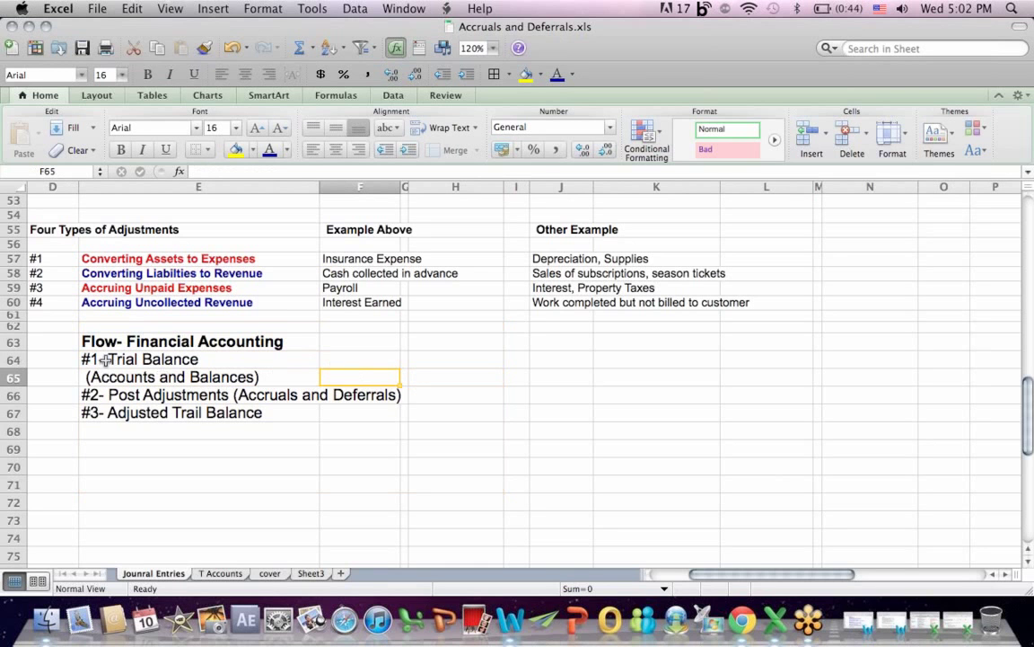
left_click_drag(144, 360, 272, 371)
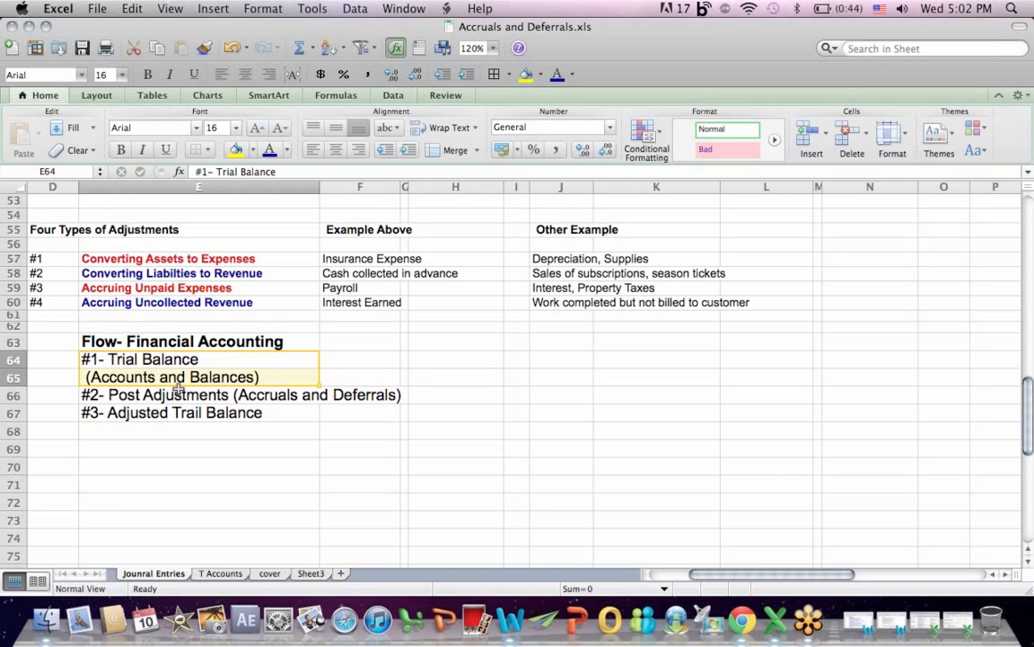
left_click_drag(111, 395, 458, 391)
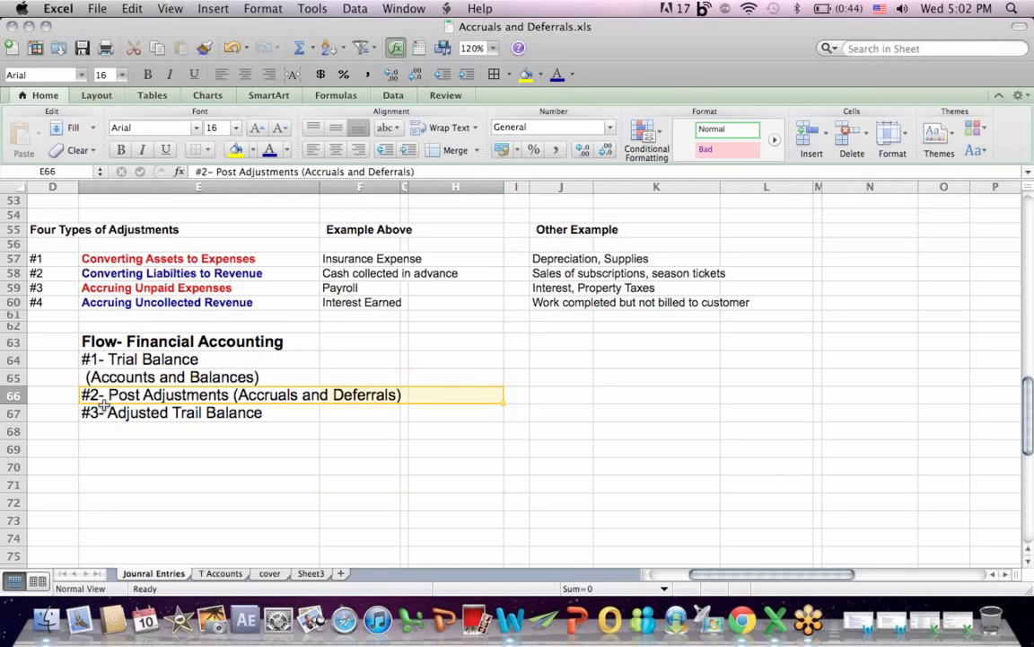
left_click_drag(101, 411, 310, 420)
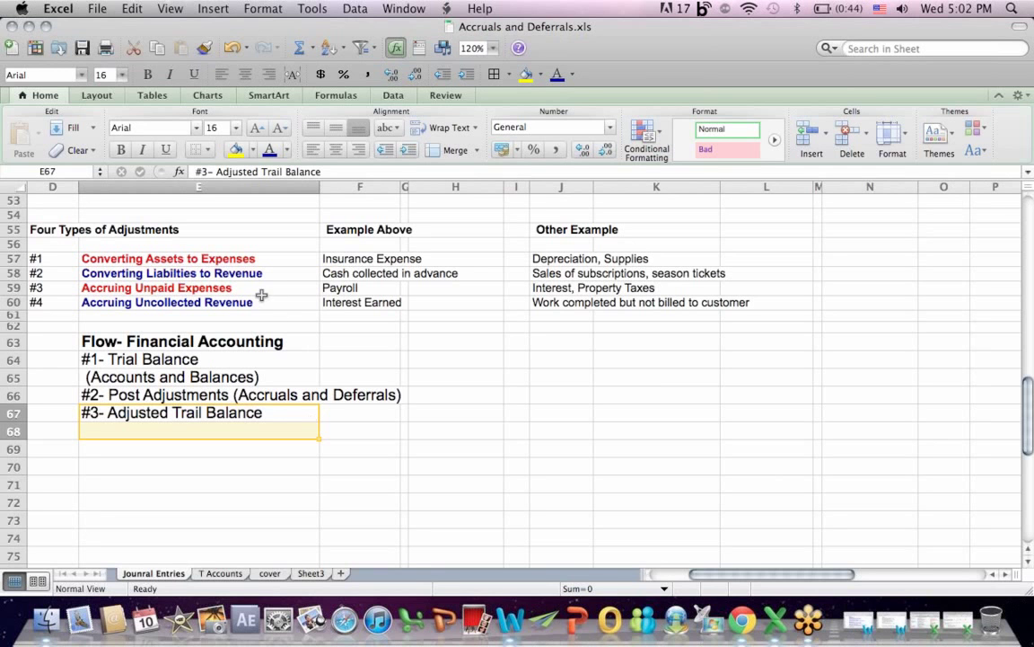
Highlight the whole Four Types of Adjustments table, and point out type #1, Converting Assets to Expenses, with its insurance, depreciation and supplies examples.
left_click_drag(70, 231, 721, 319)
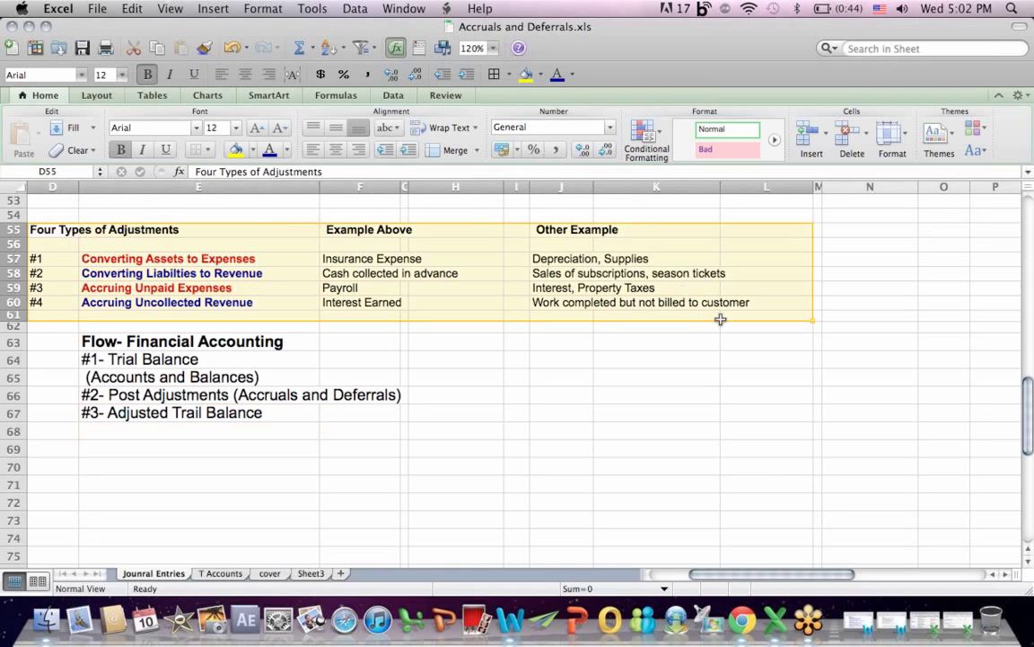
left_click(569, 374)
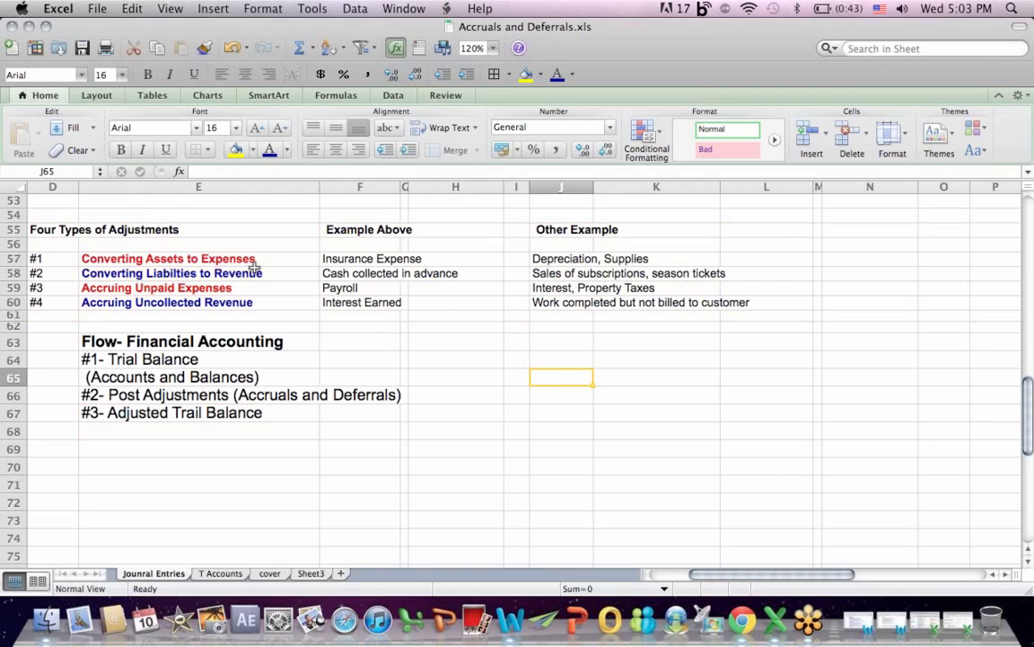
left_click_drag(62, 258, 282, 258)
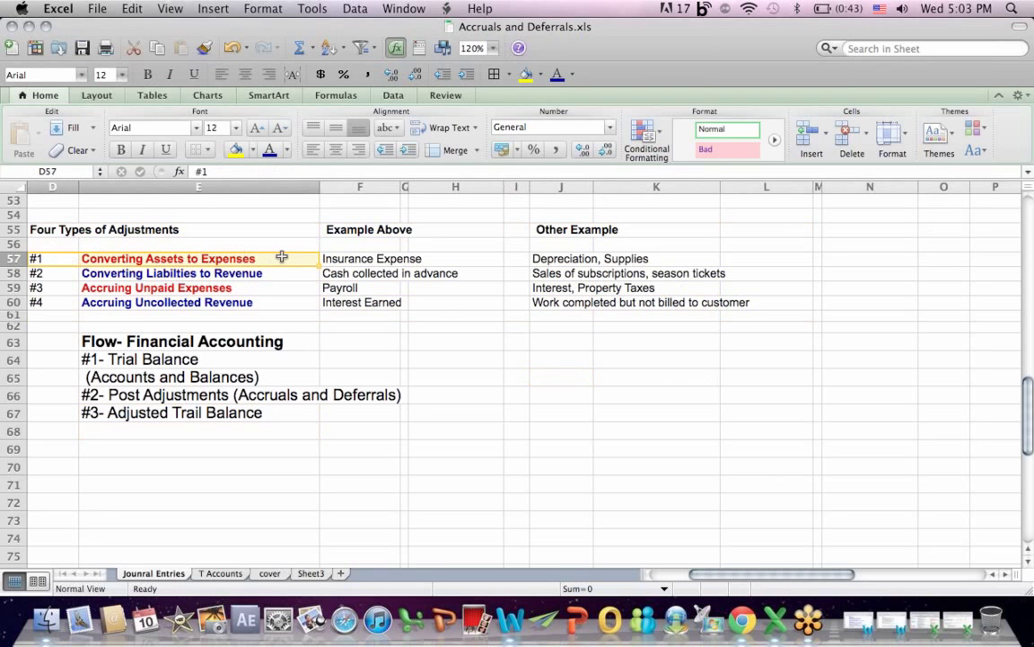
left_click(428, 330)
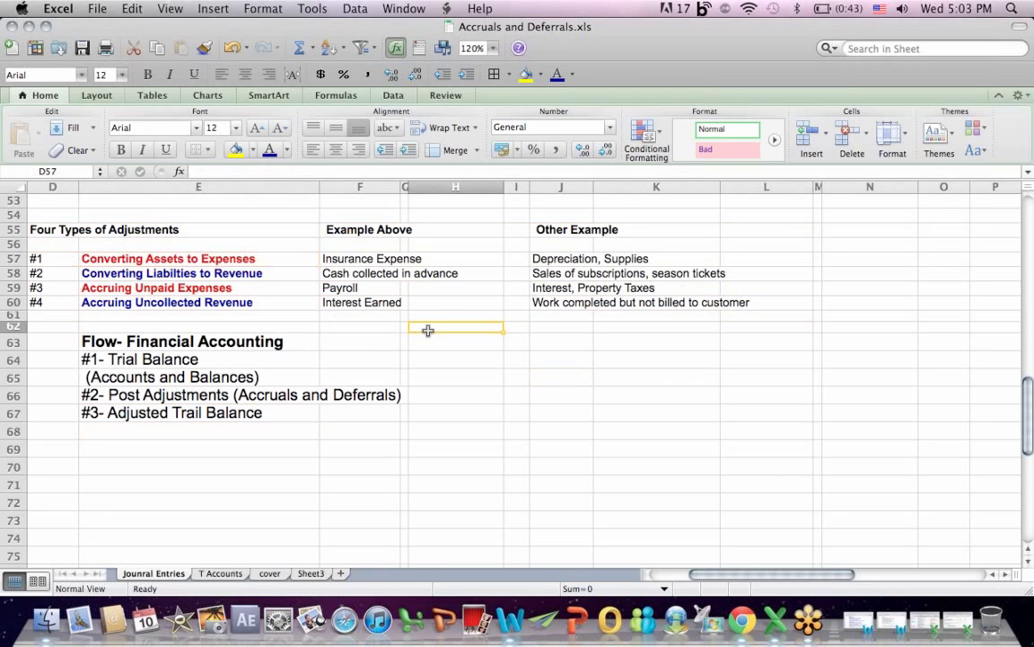
left_click(341, 257)
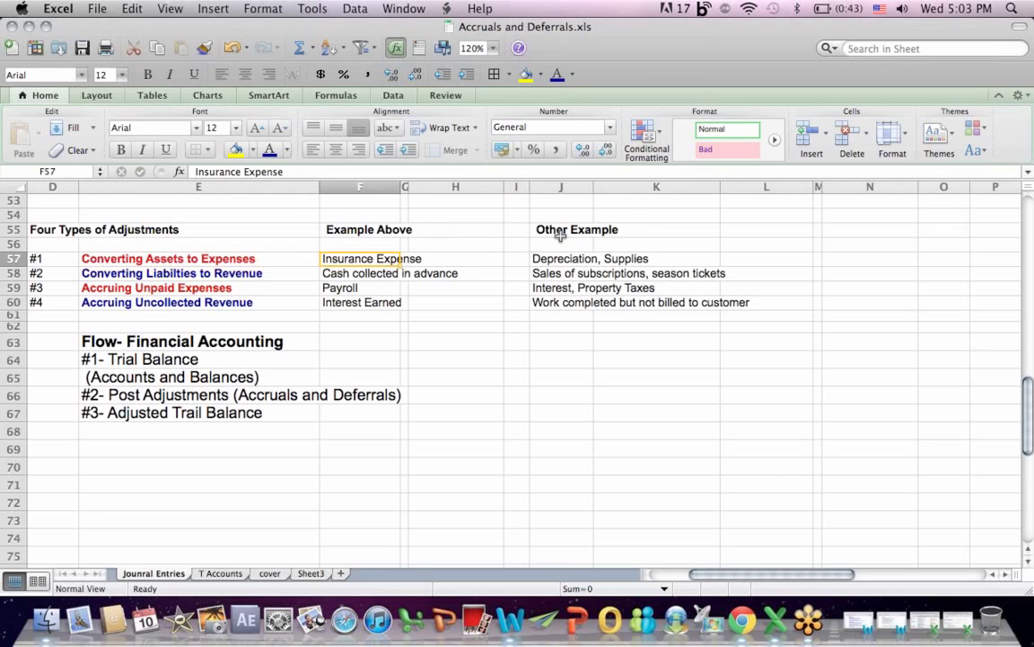
left_click(535, 258)
left_click_drag(535, 259, 662, 257)
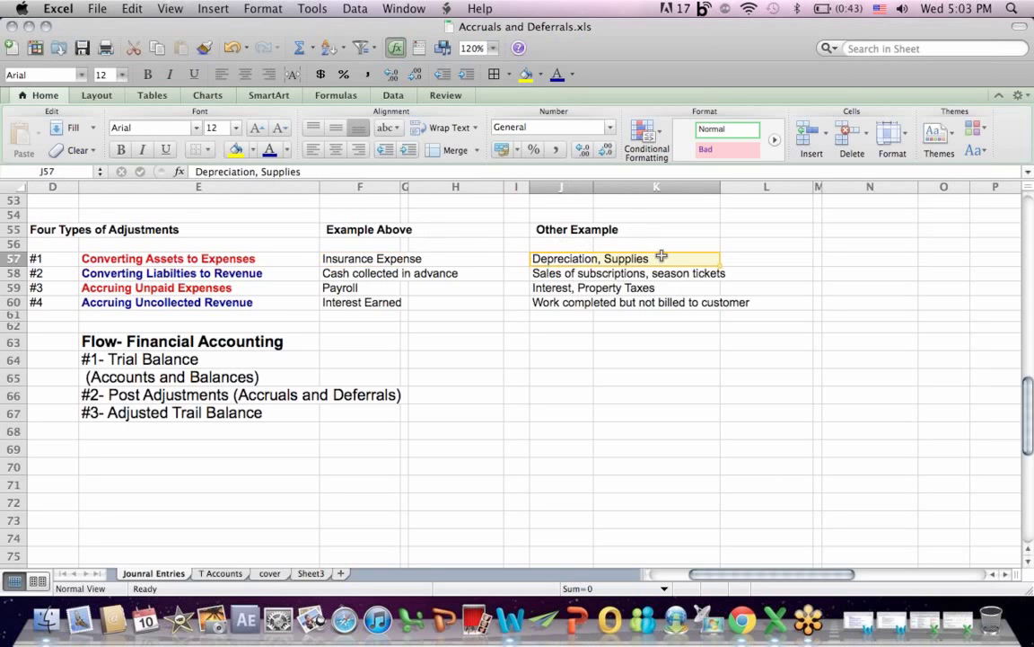
Point out adjustment type #2, converting liabilities to revenue, with its examples of cash collected in advance, subscriptions and season tickets.
left_click(54, 272)
left_click(84, 272)
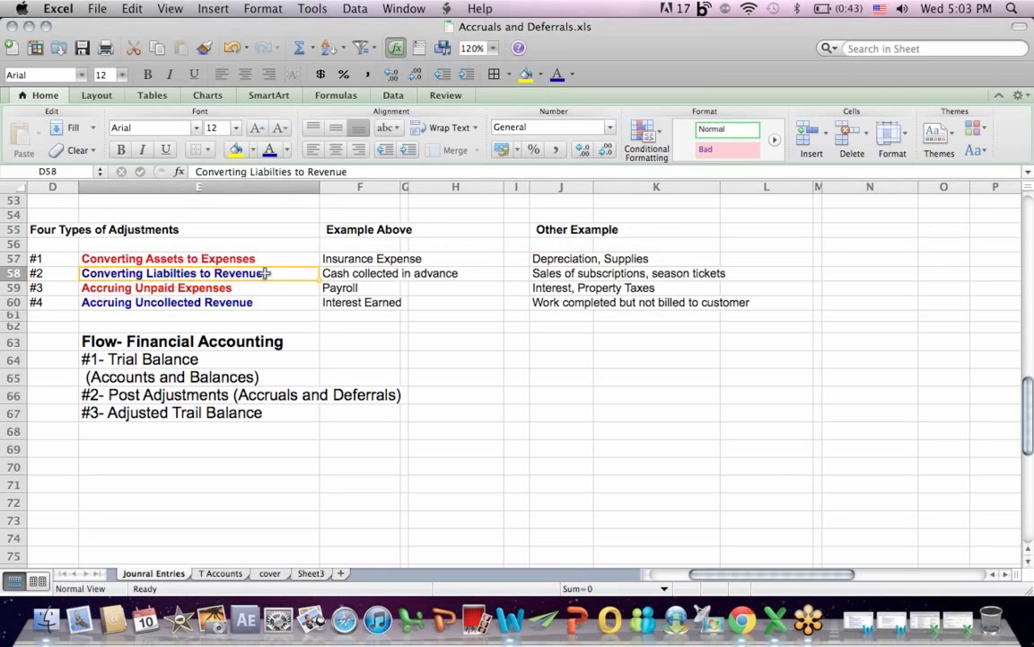
left_click(364, 273)
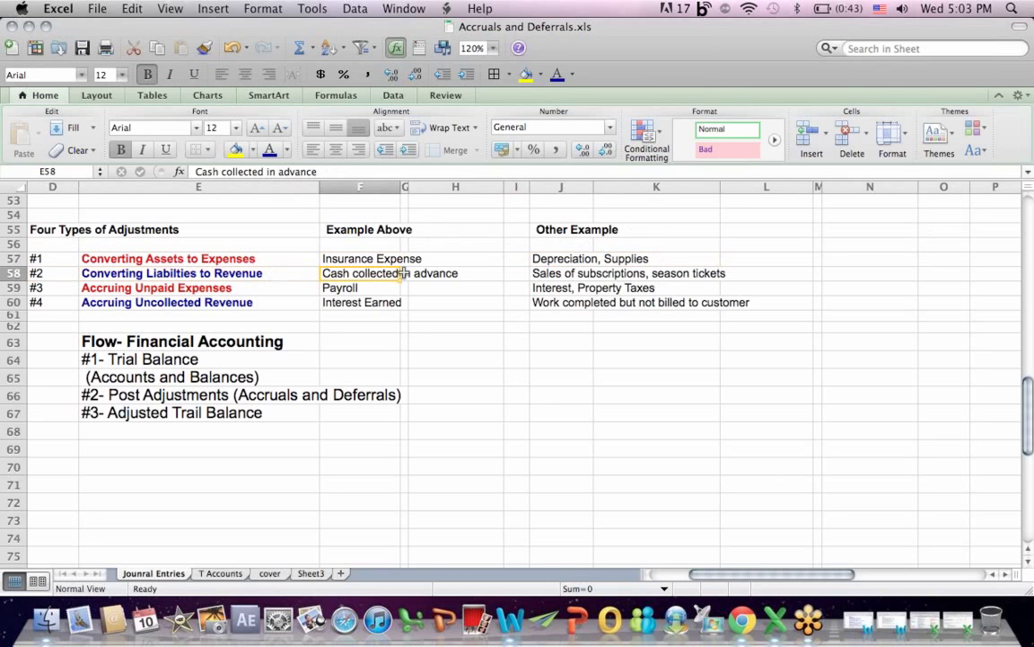
left_click_drag(403, 273, 465, 273)
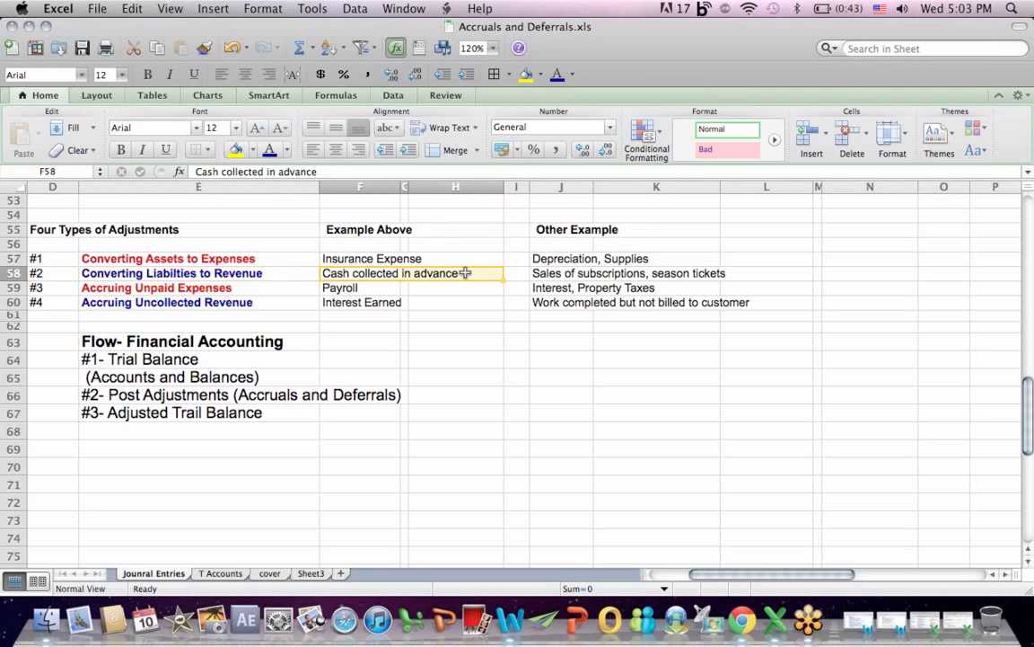
left_click(568, 273)
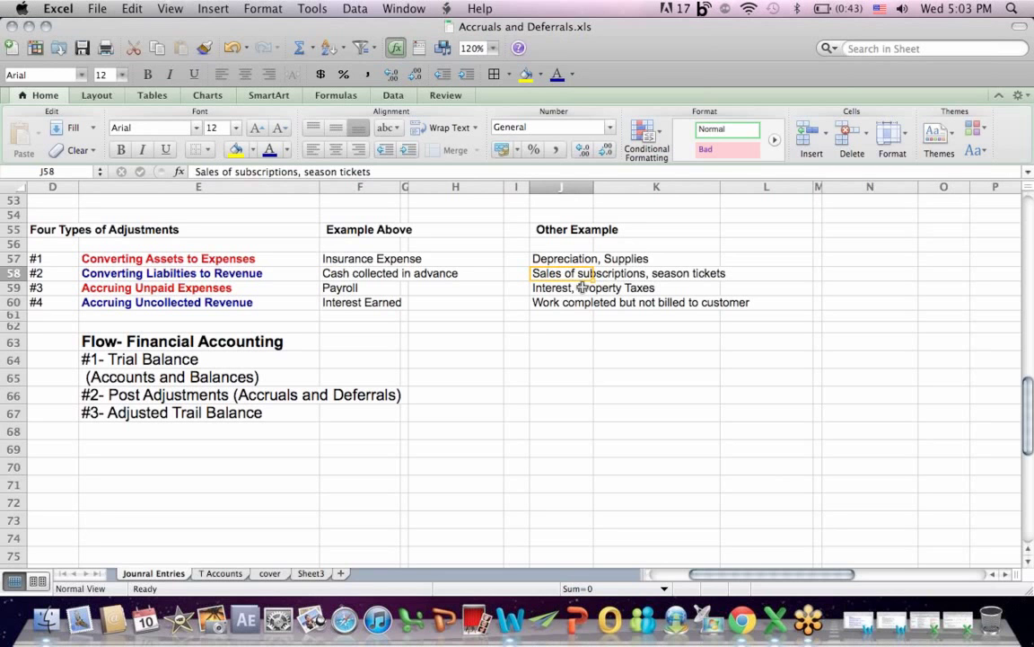
left_click(691, 273)
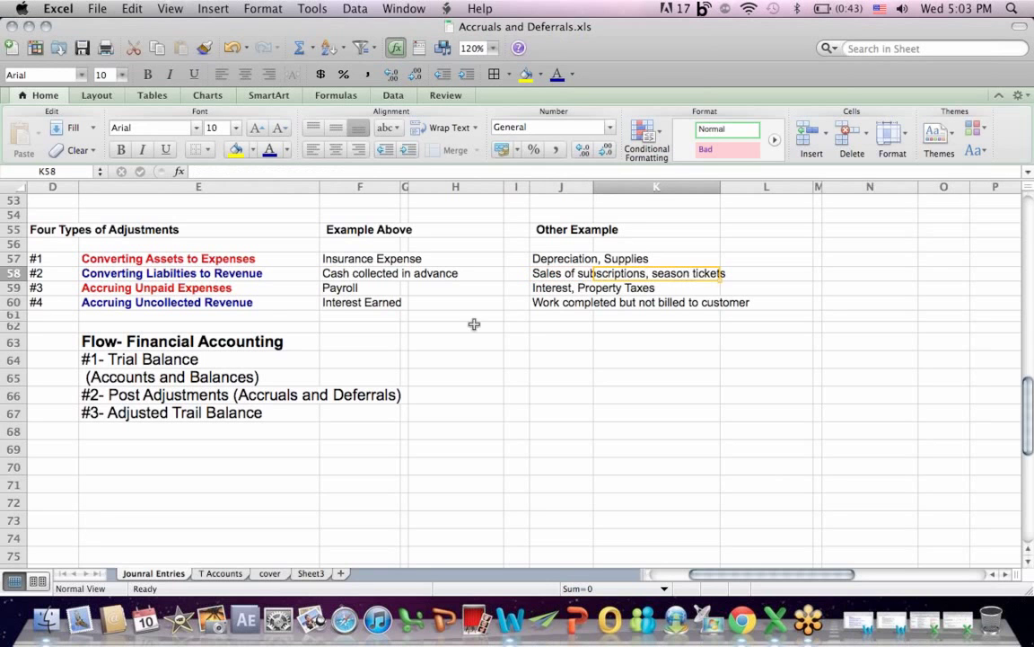
Point out adjustment type #3, Accruing Unpaid Expenses, with its payroll, interest and property tax examples.
left_click(81, 287)
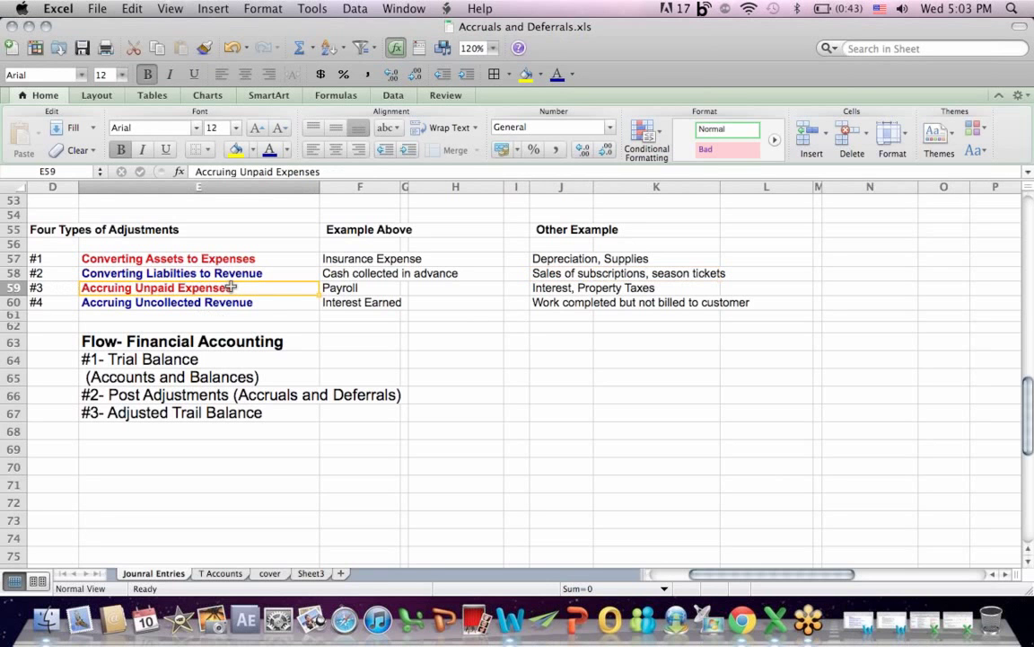
left_click(348, 288)
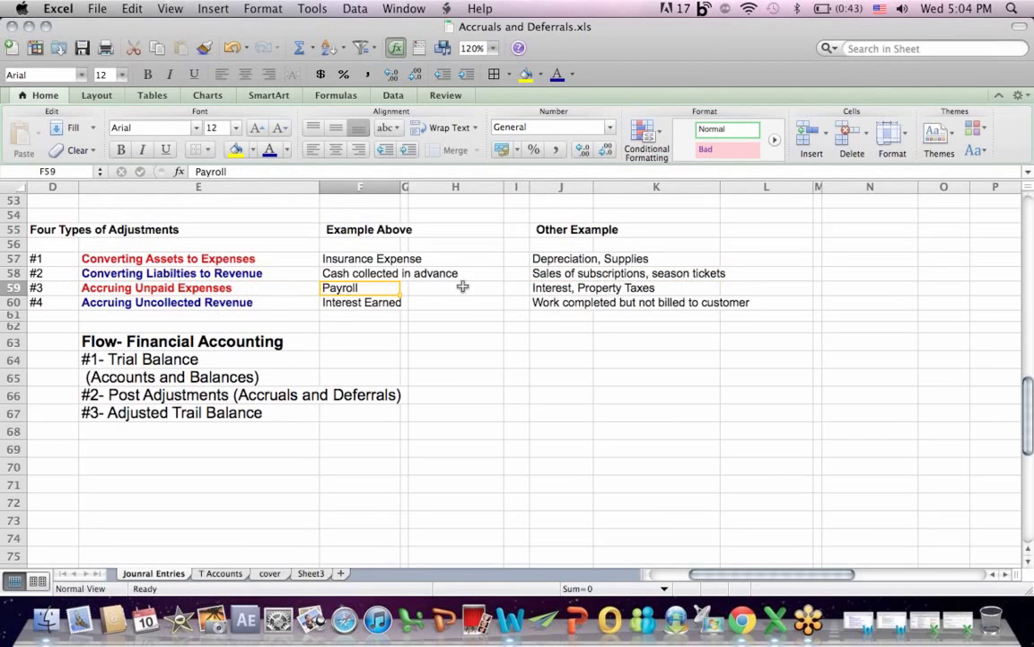
left_click(584, 287)
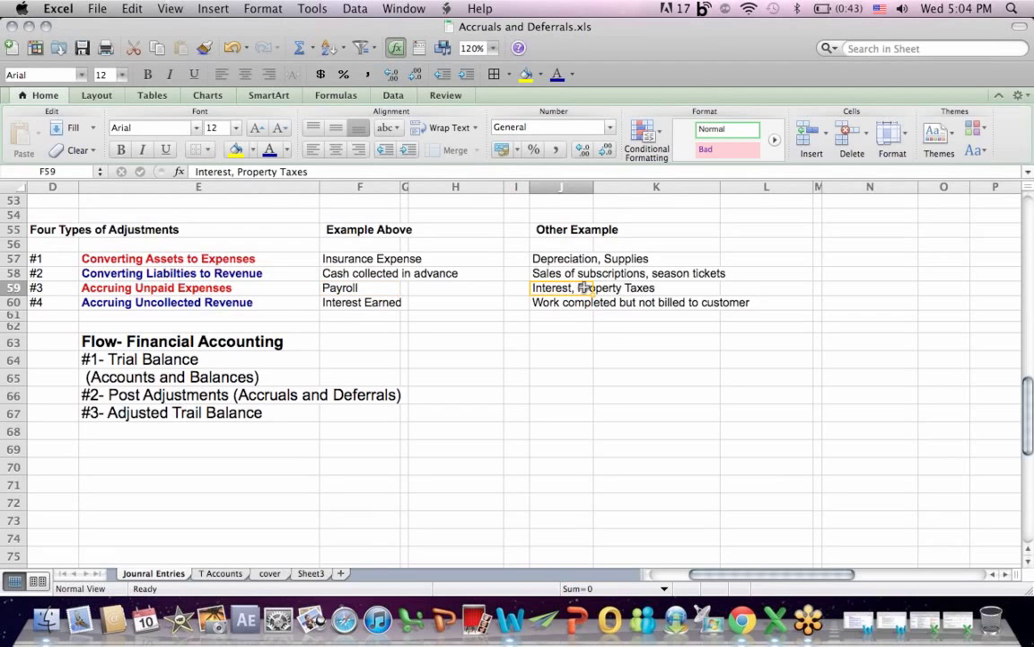
left_click(385, 290)
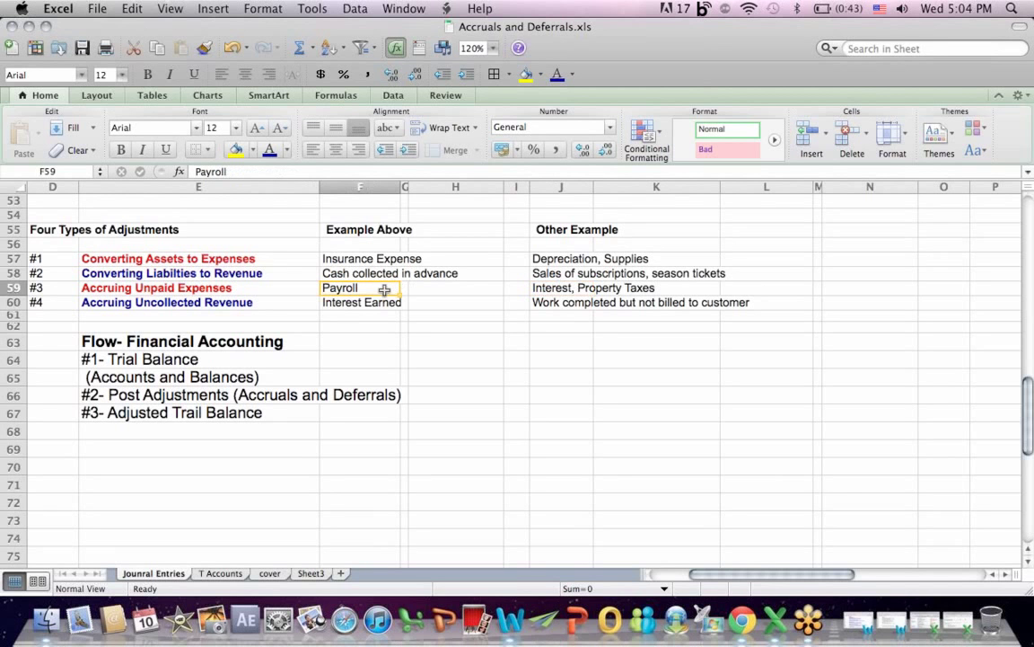
left_click(552, 290)
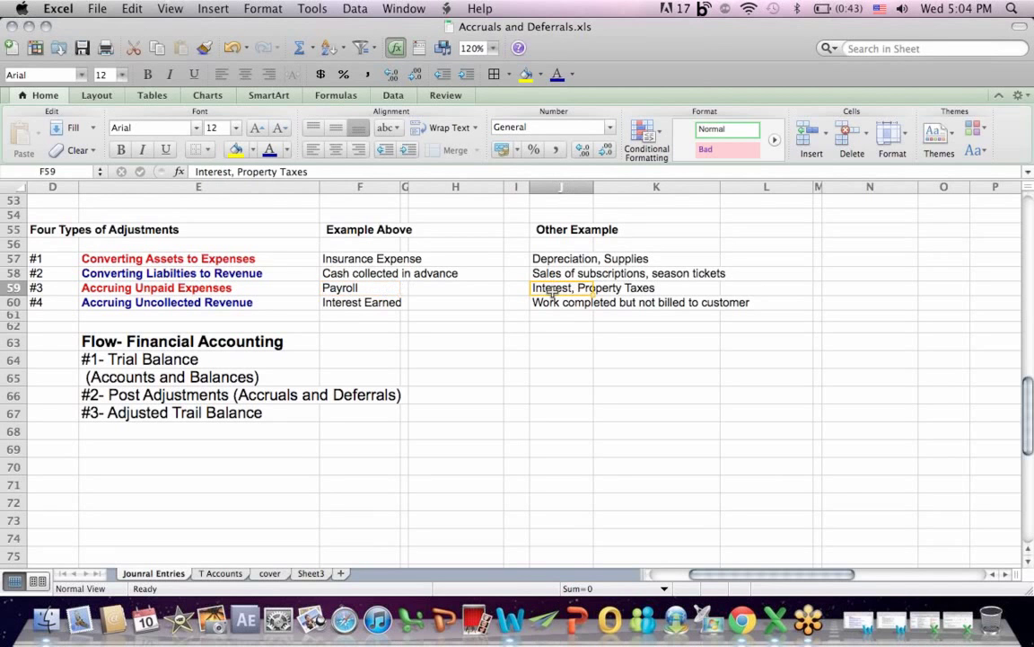
left_click(620, 289)
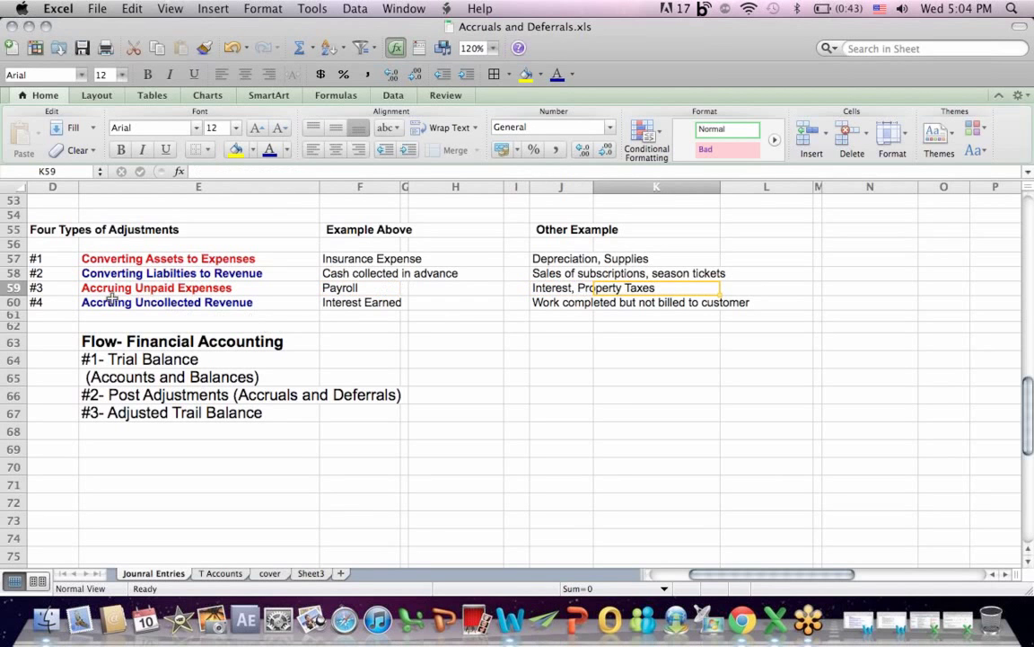
Point out adjustment type #4, Accruing Uncollected Revenue, with its example of work completed but not billed to the customer.
left_click(51, 301)
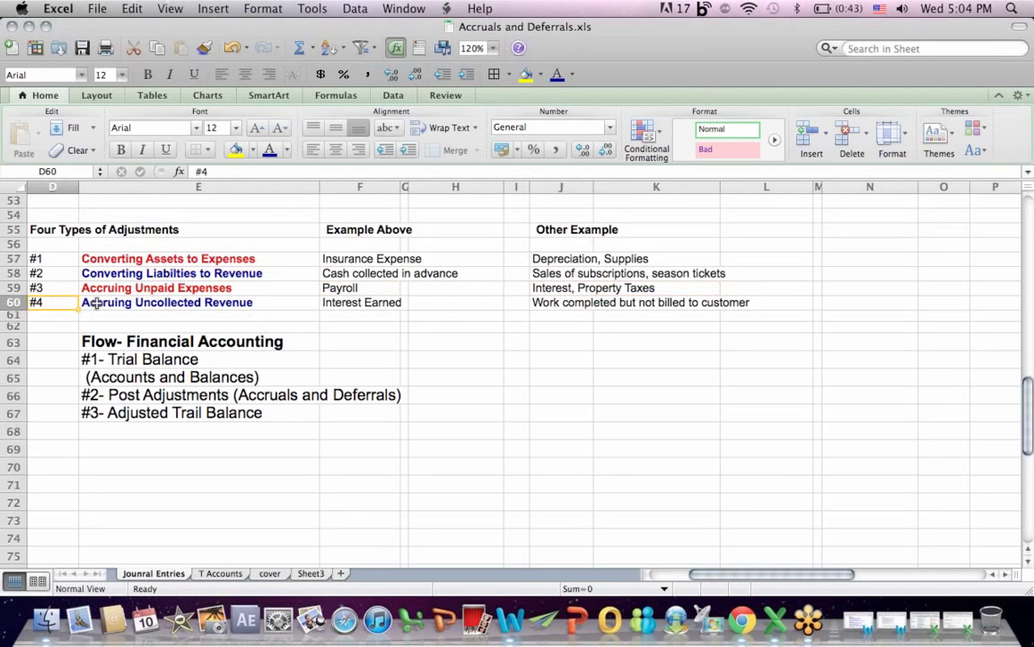
left_click(96, 302)
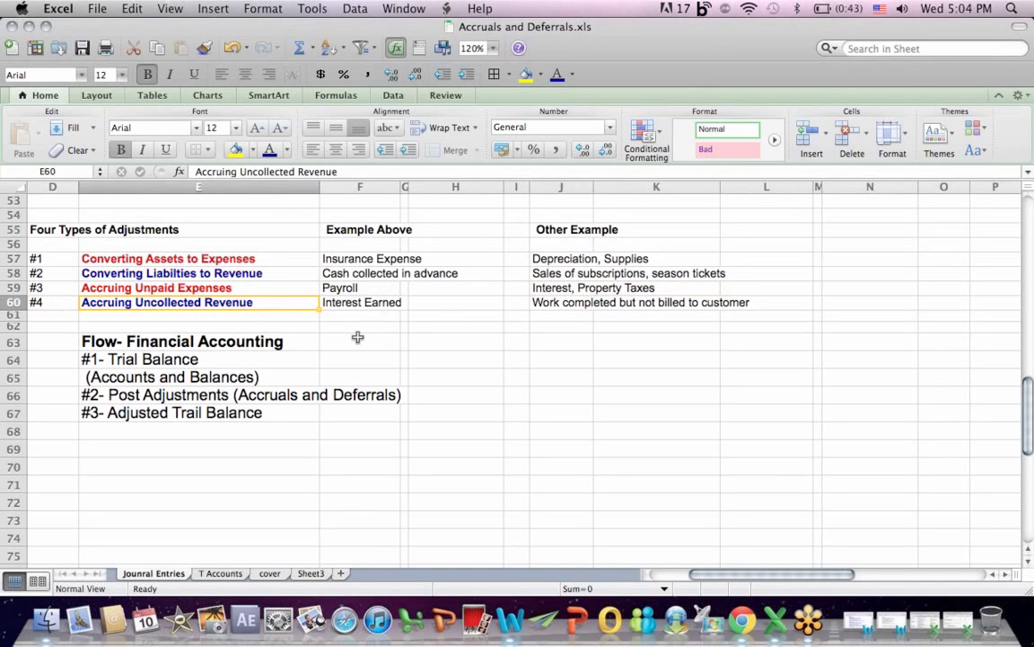
left_click(593, 305)
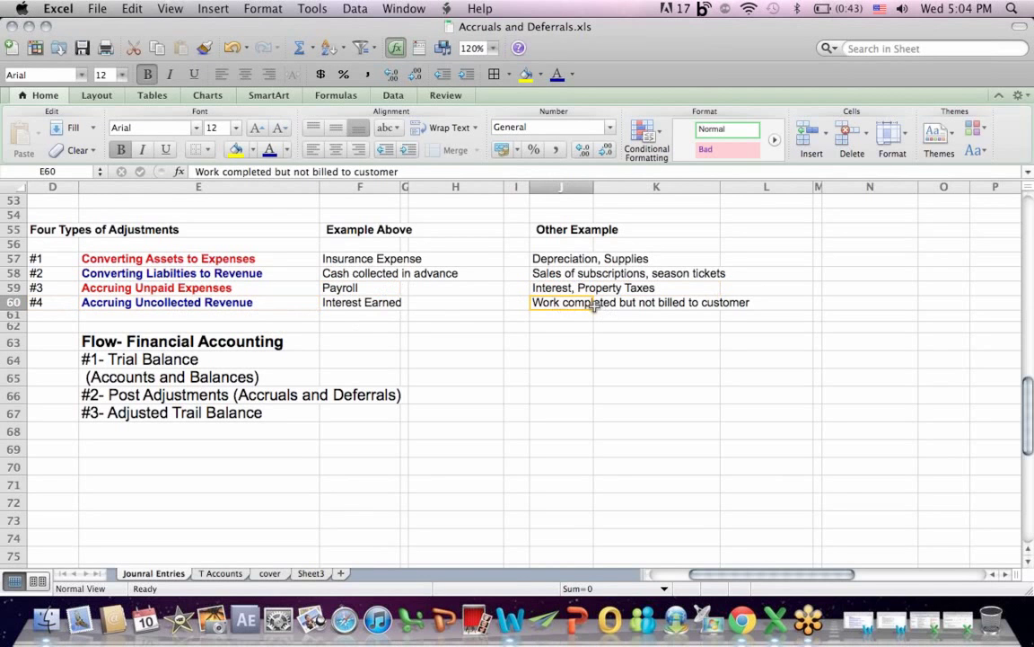
left_click_drag(593, 305, 709, 303)
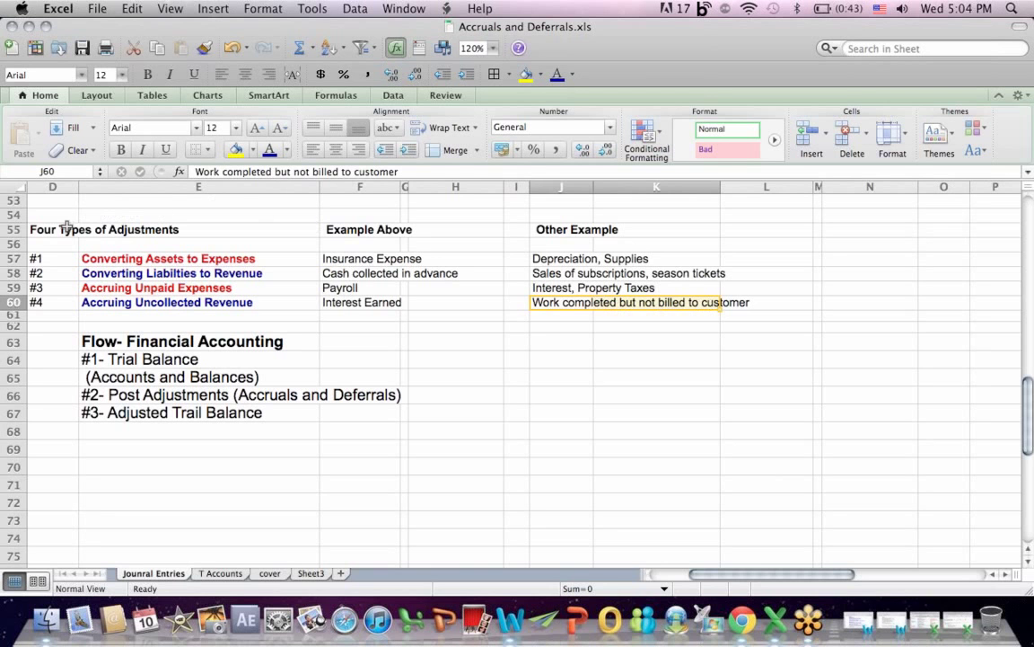
Recap the full adjustments table by highlighting it, followed by flow lines #2 and #3 on posting adjustments and the adjusted trial balance.
left_click_drag(65, 219, 757, 320)
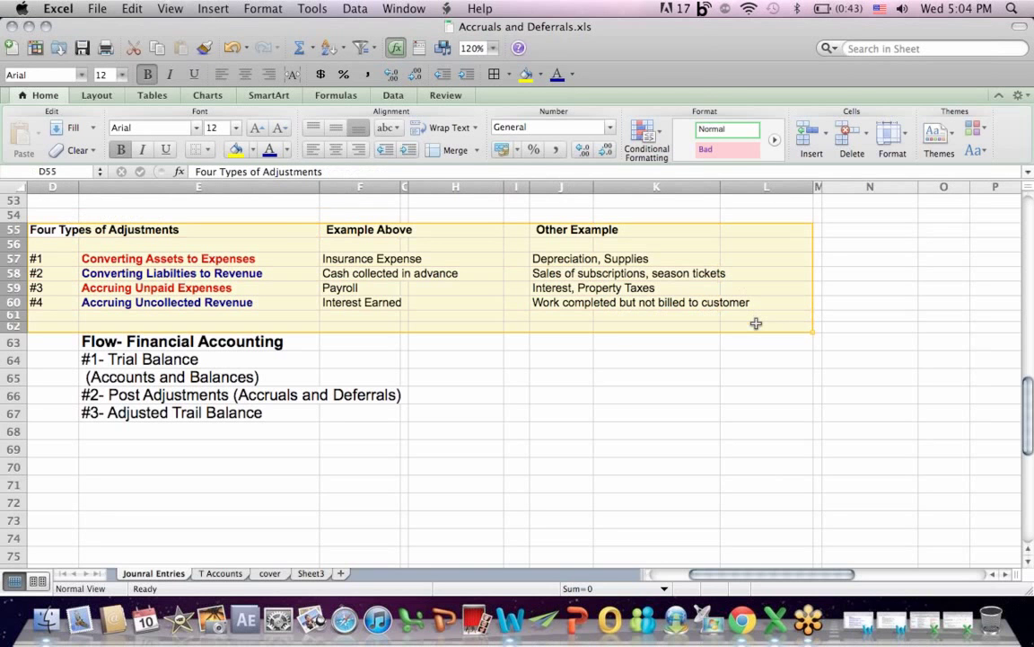
left_click_drag(132, 396, 385, 399)
left_click(148, 414)
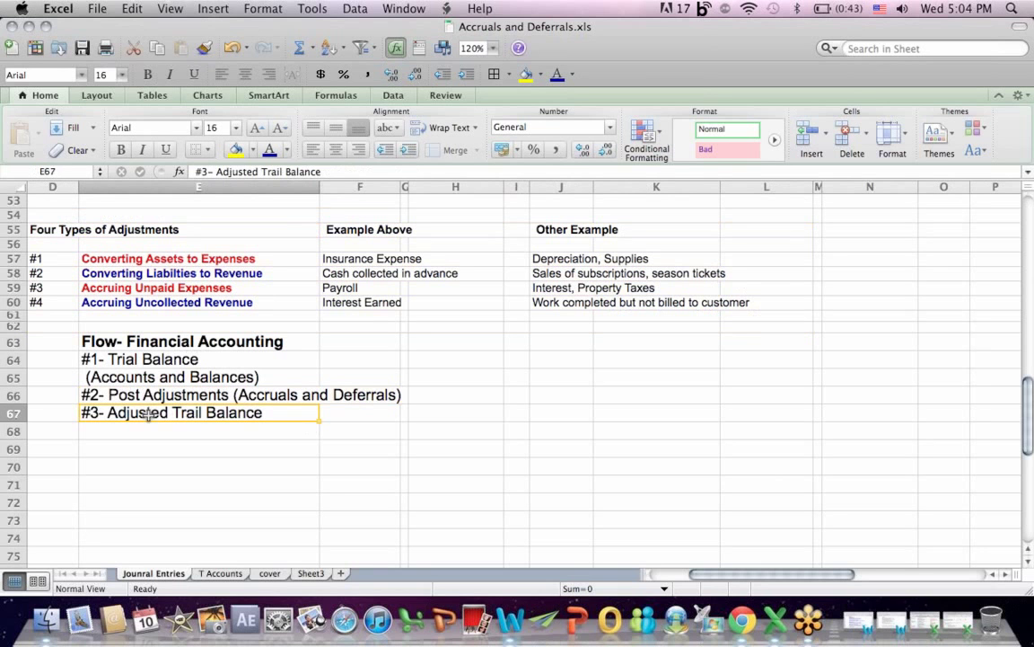
left_click(149, 446)
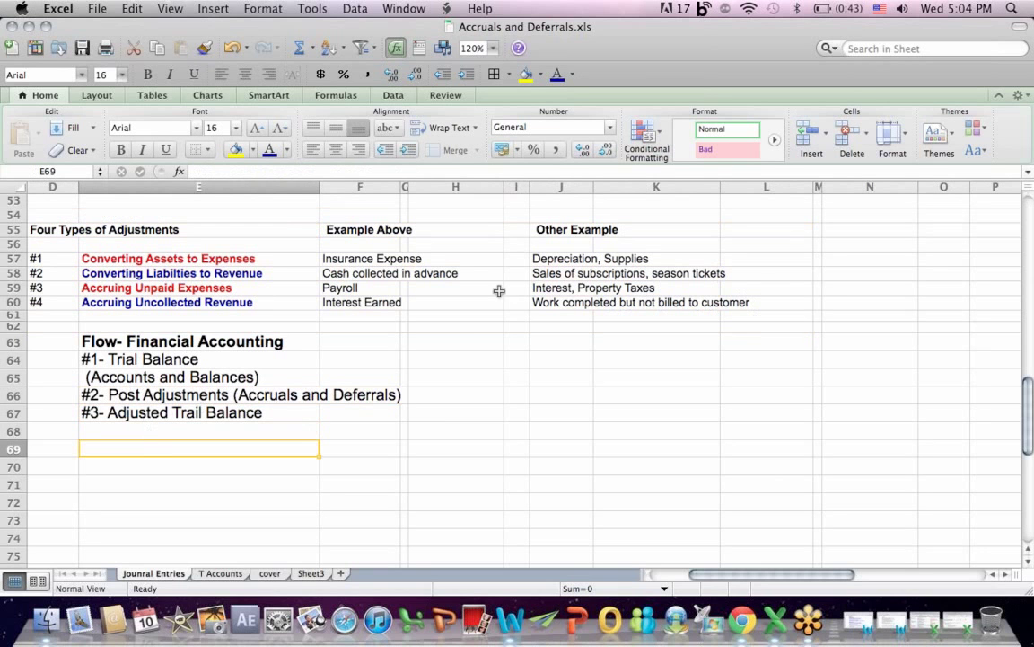
Return to the start of the journal entries sheet and highlight the Levi's Jean Company title and September Income Statement heading.
left_click(270, 271)
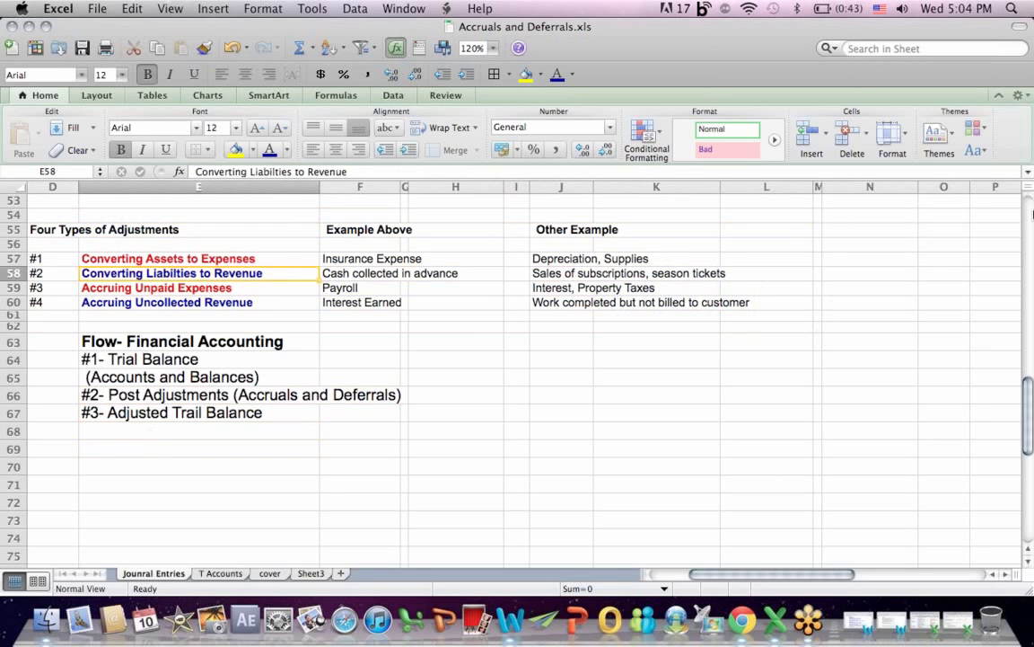
left_click(1031, 232)
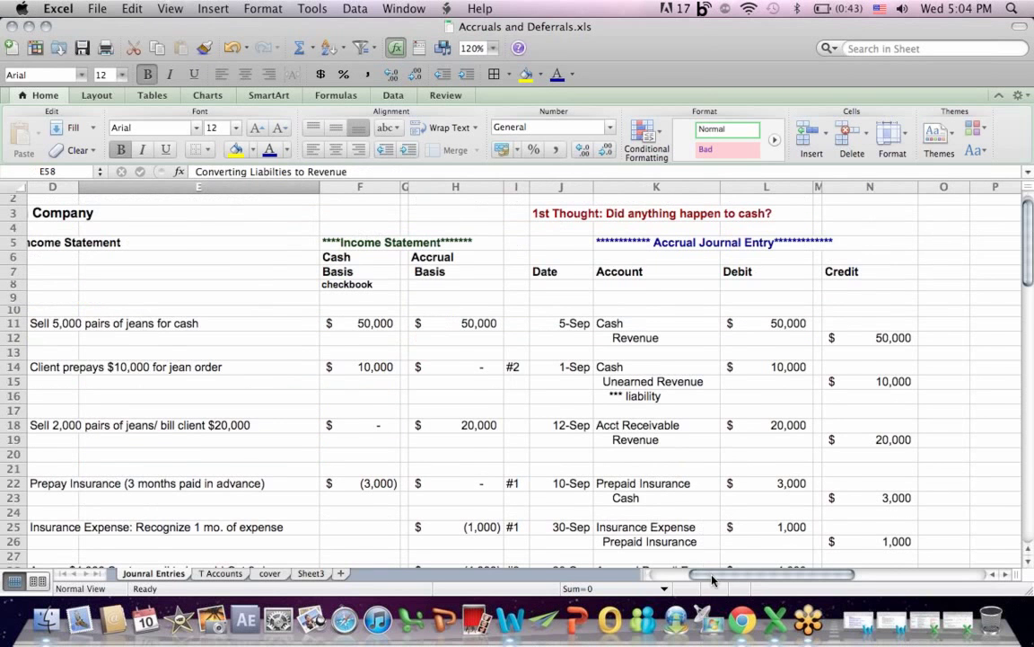
scroll(620, 517, "left", 3)
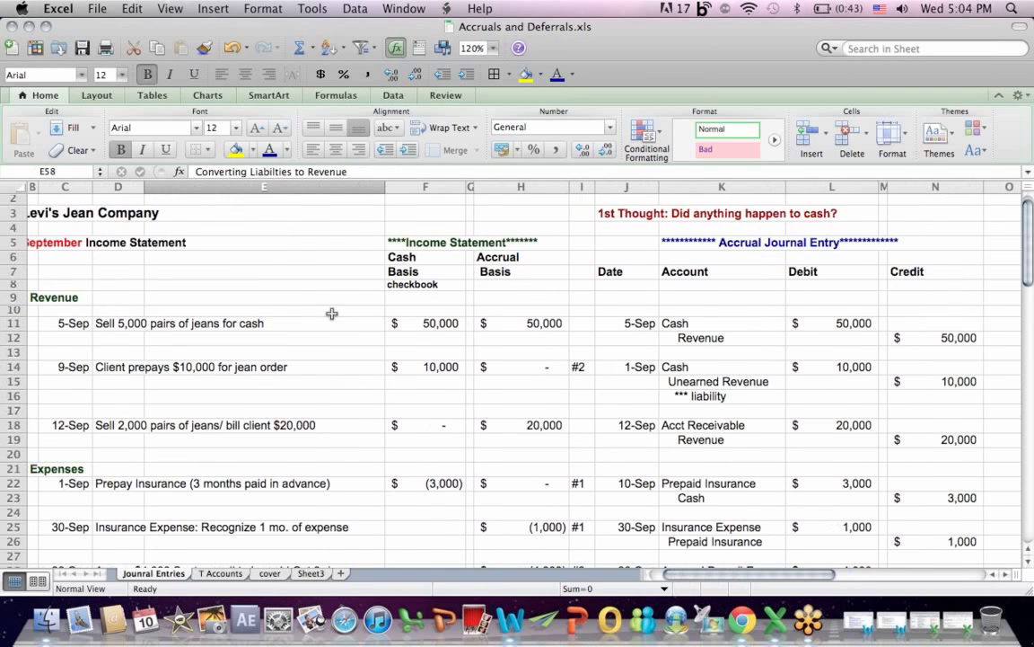
left_click_drag(677, 575, 666, 577)
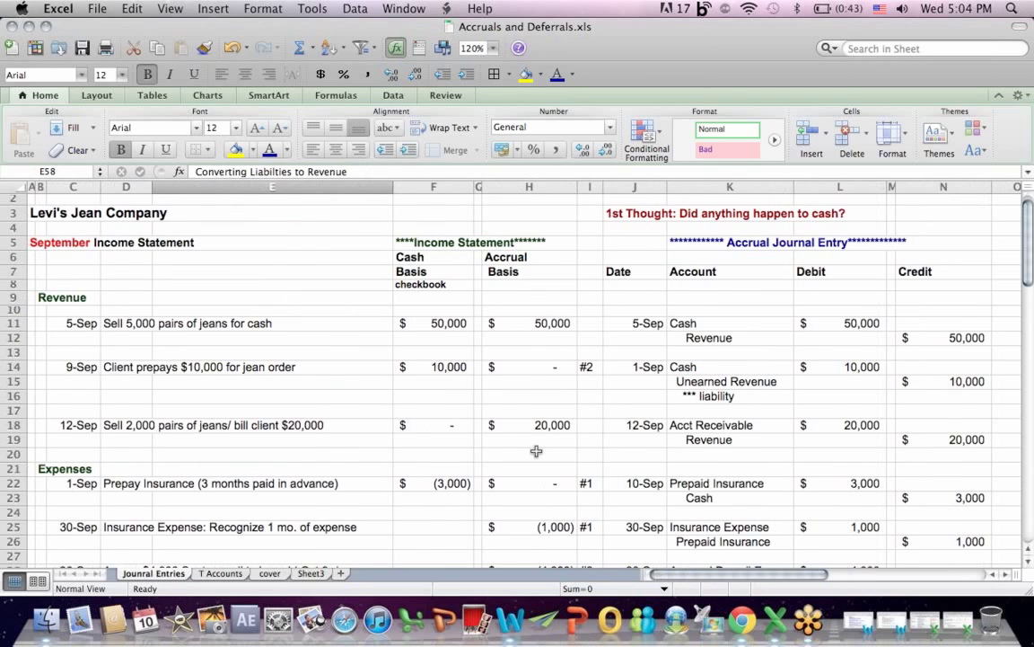
left_click_drag(82, 213, 336, 222)
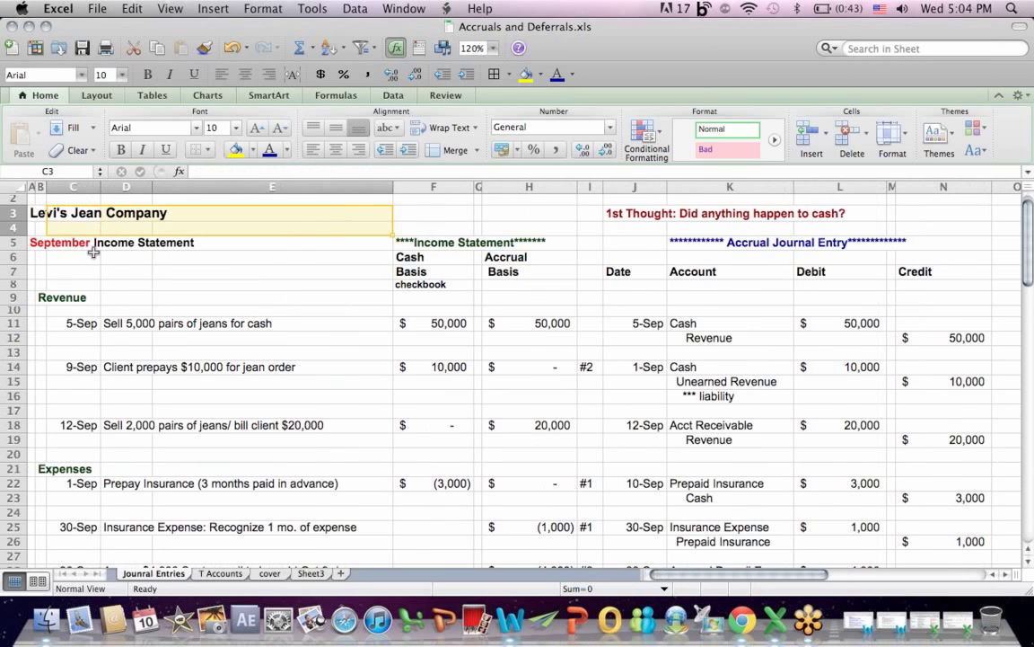
left_click_drag(85, 242, 300, 238)
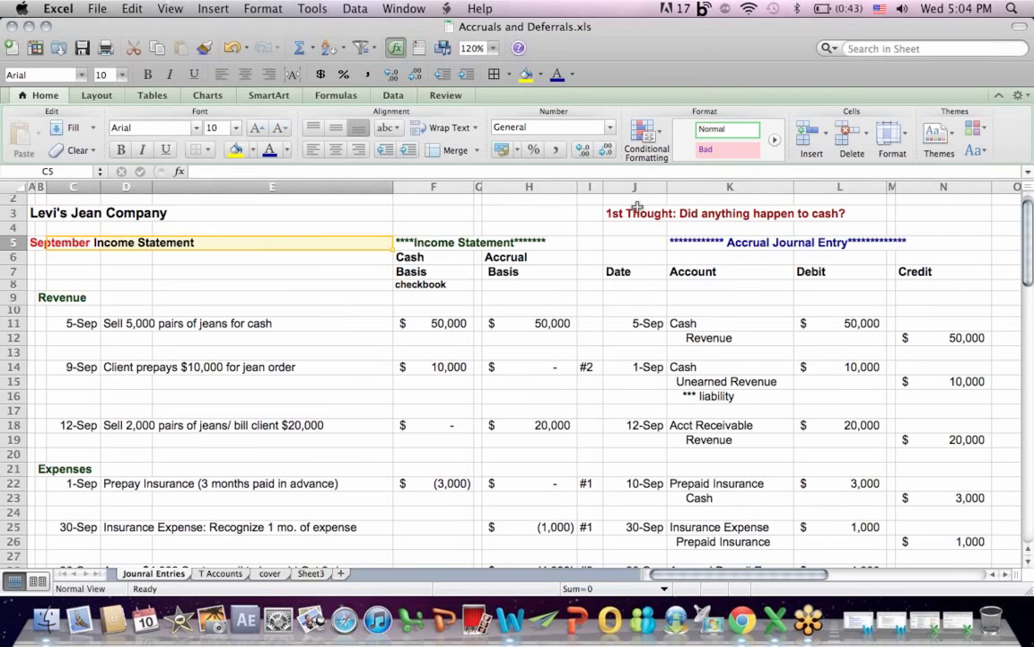
Highlight the question "1st Thought: Did anything happen to cash?" and the Cash Basis and Accrual Basis column headings.
left_click_drag(619, 214, 876, 223)
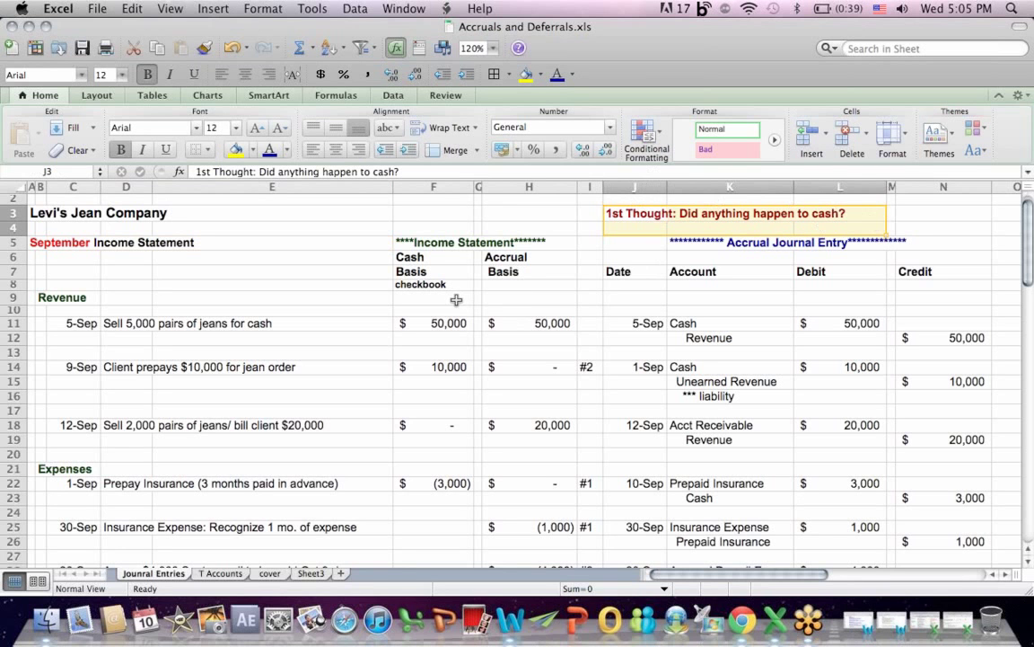
left_click_drag(452, 261, 447, 278)
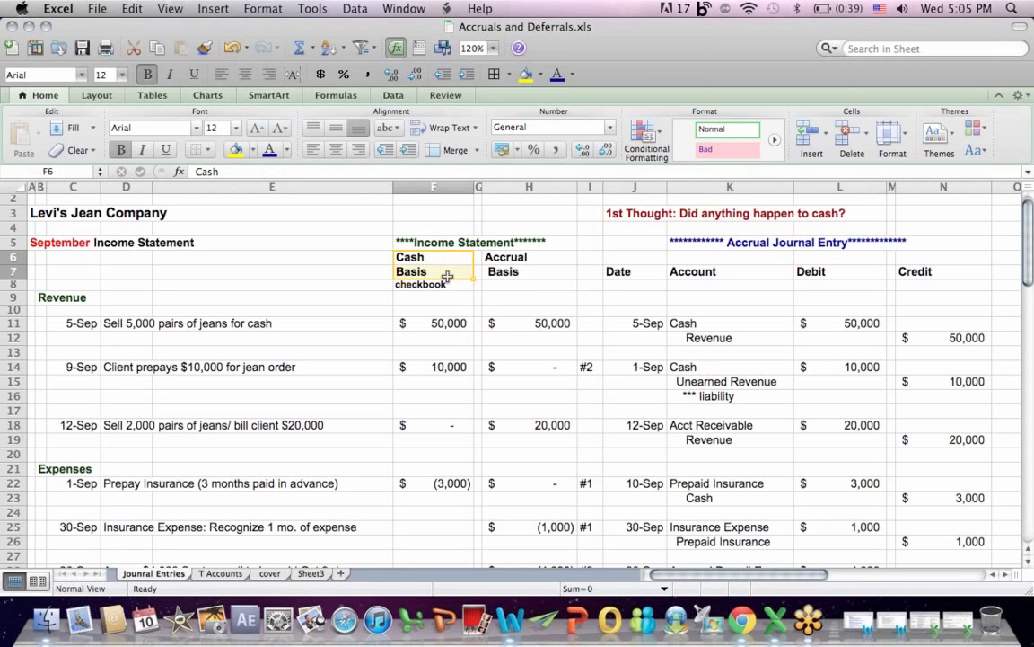
left_click_drag(527, 258, 530, 294)
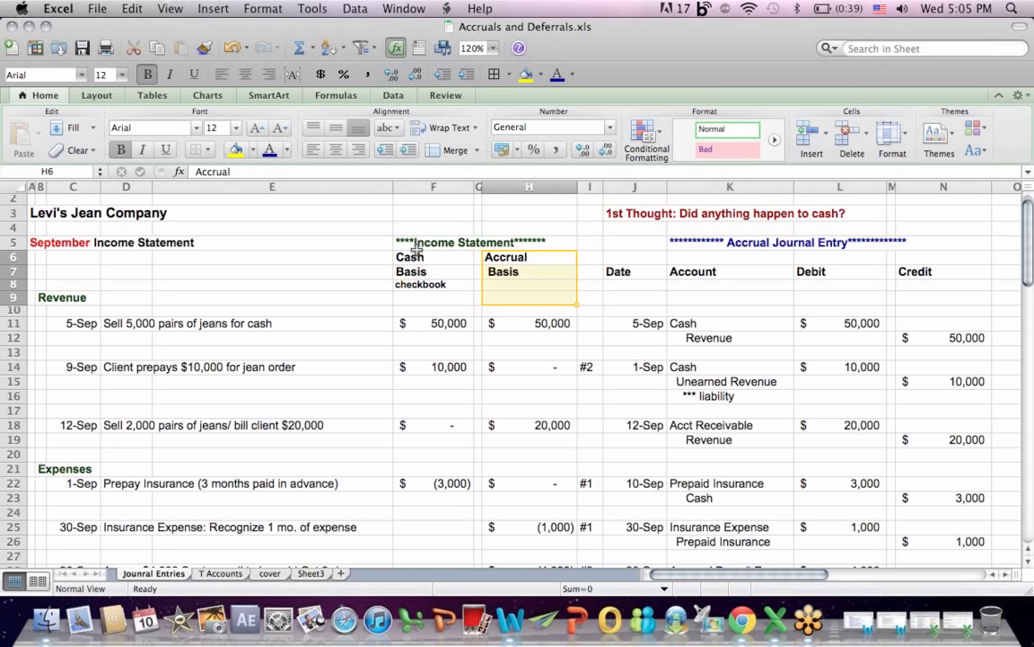
Point out the 5-Sep sale of 5,000 pairs of jeans for cash, with its cash basis and accrual basis amounts.
left_click(112, 321)
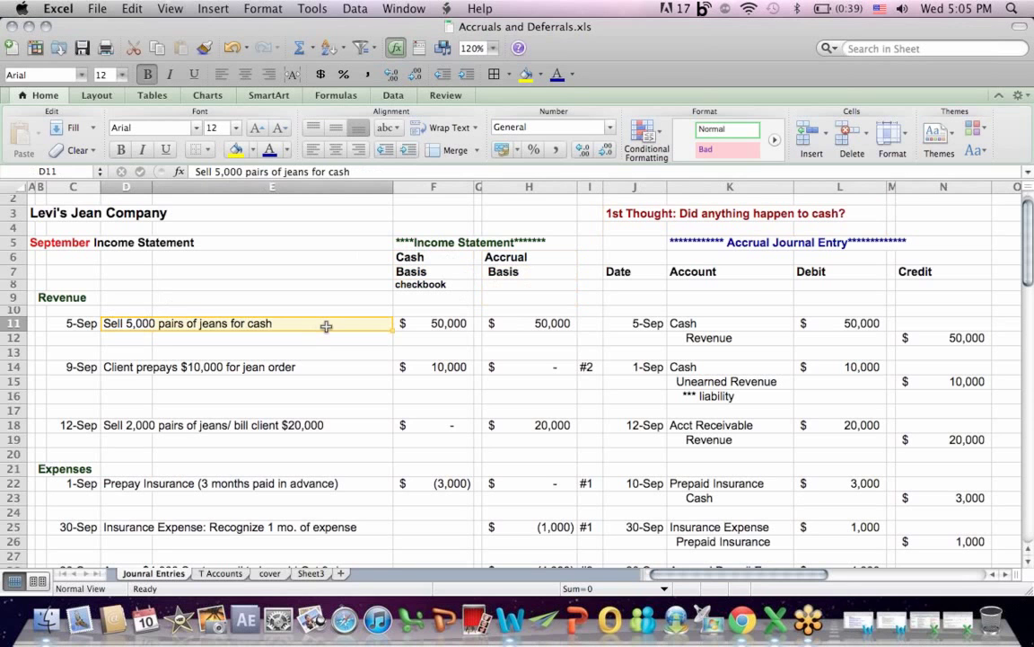
left_click(446, 324)
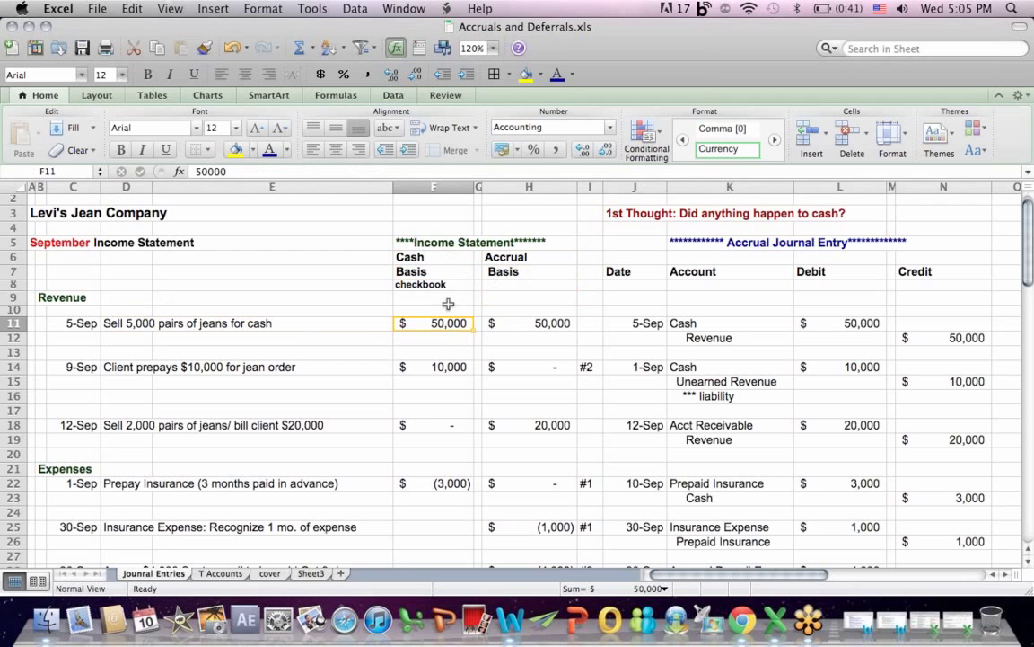
left_click(444, 283)
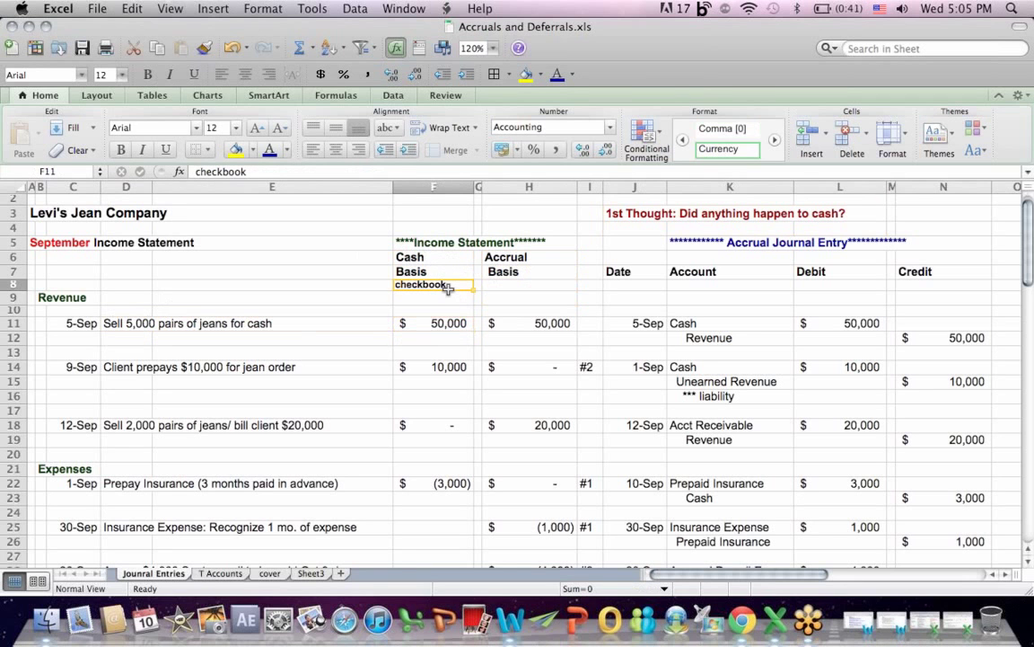
left_click(532, 325)
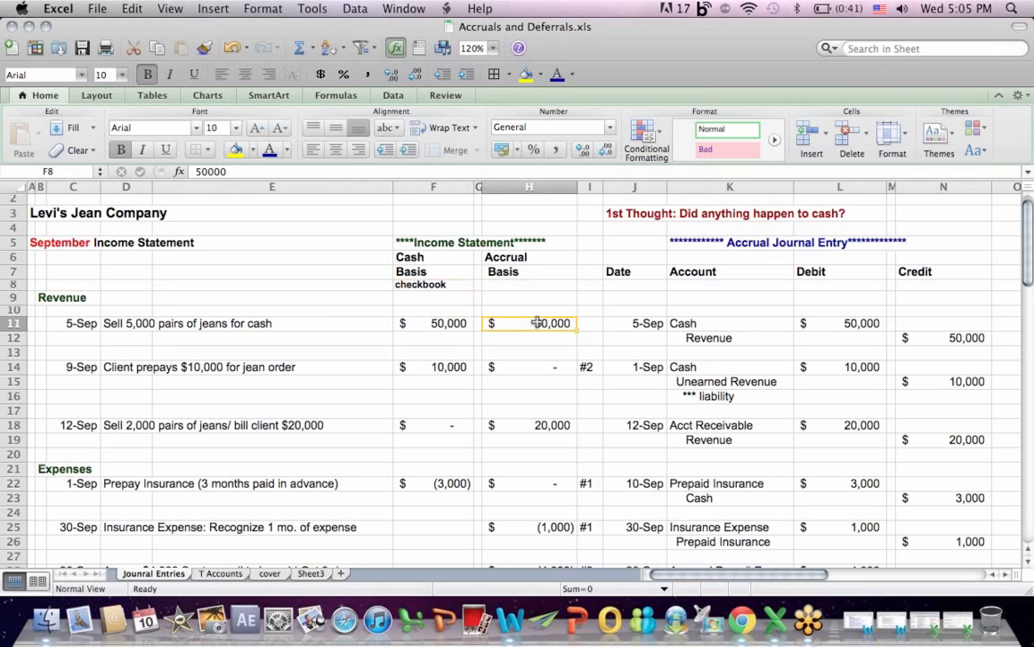
left_click(112, 328)
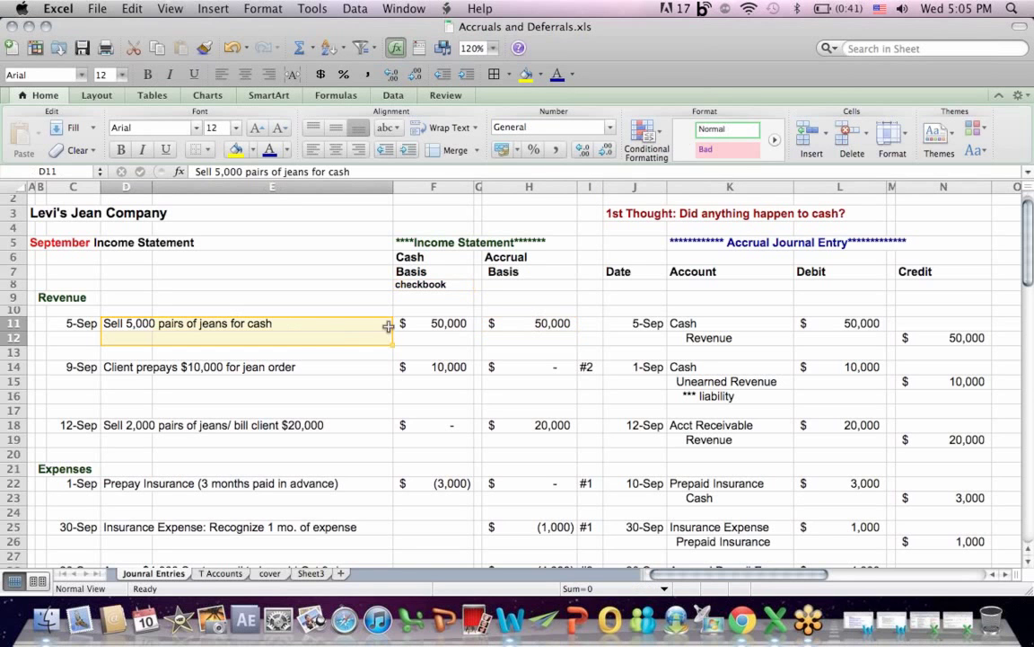
left_click(535, 326)
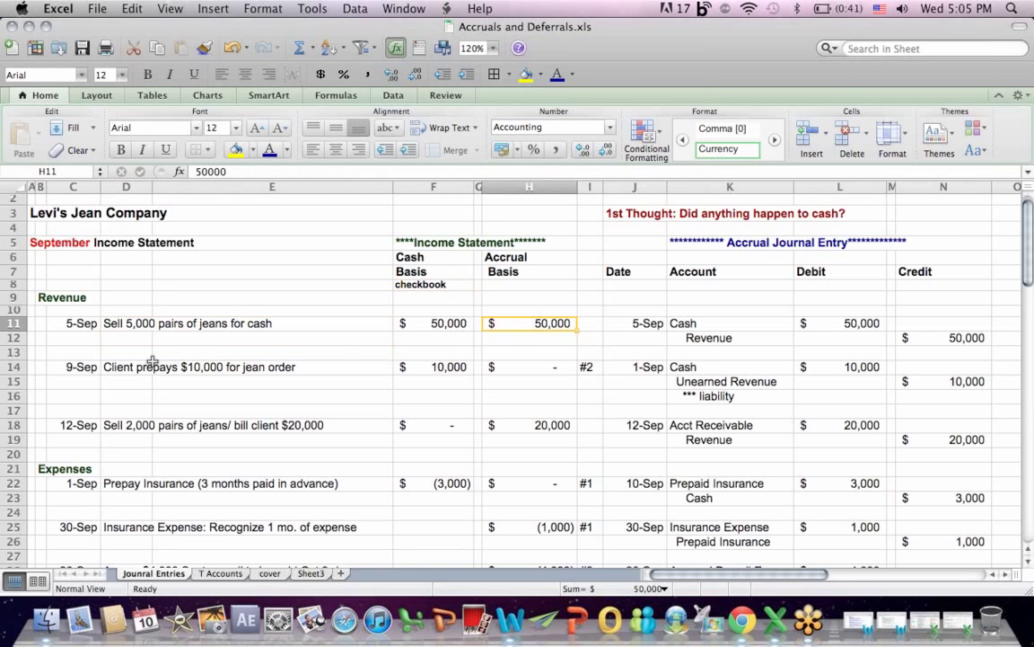
Compare the cash basis and accrual basis treatment of the 9-Sep client prepayment of $10,000 for a jean order.
left_click_drag(139, 367, 286, 368)
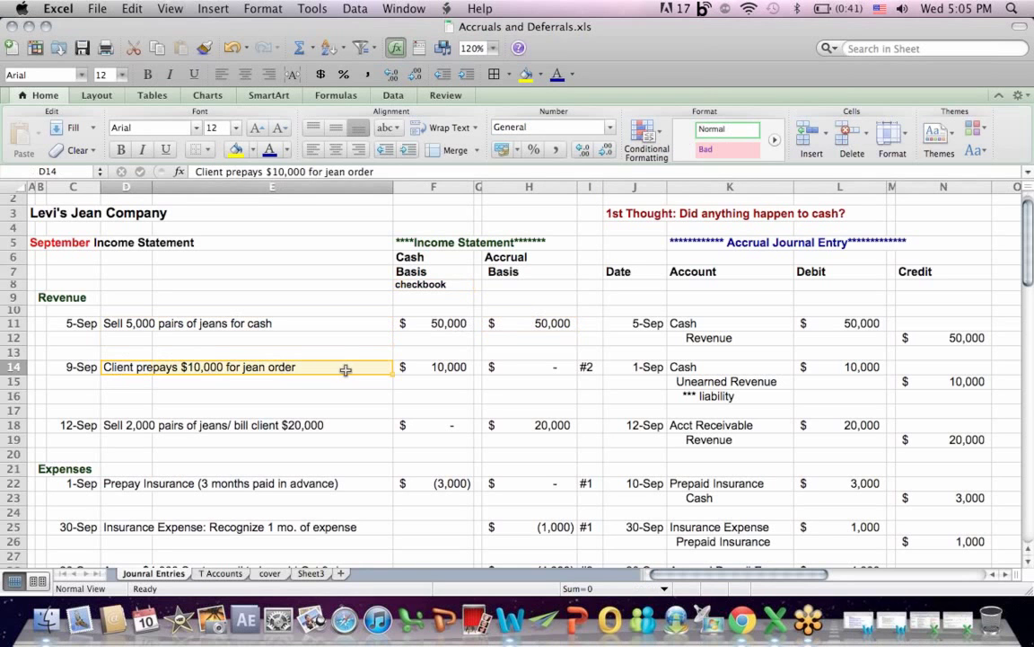
left_click_drag(431, 258, 434, 286)
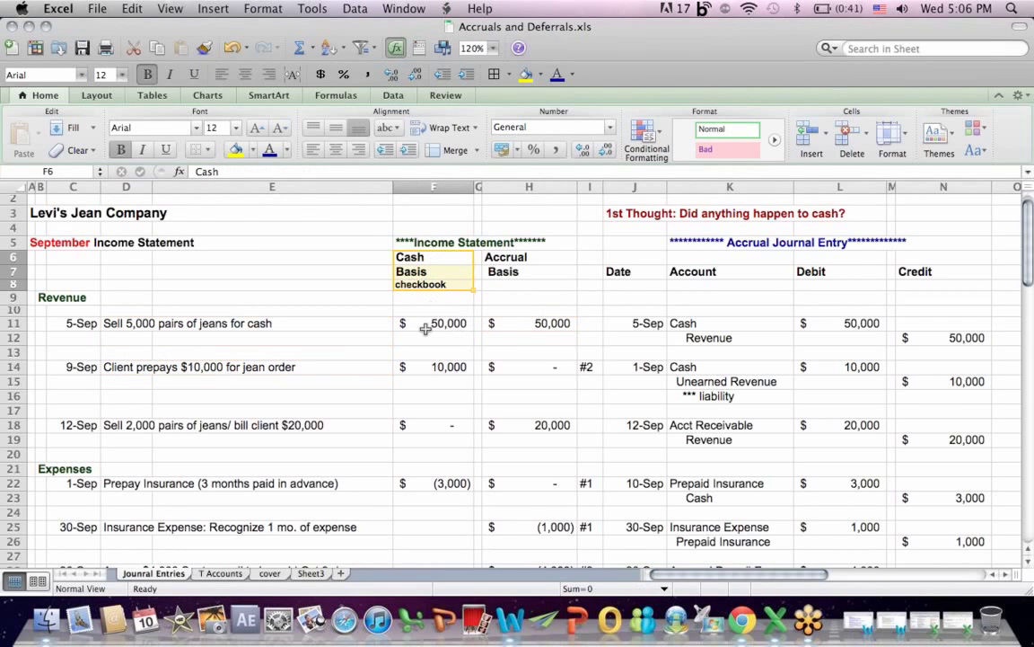
left_click(427, 366)
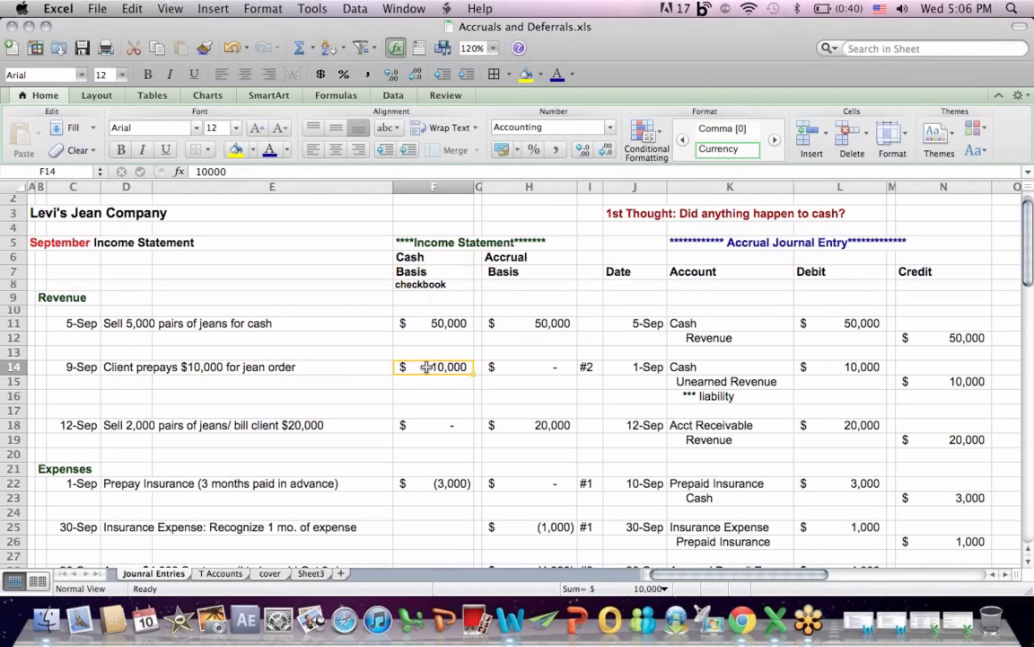
left_click(151, 369)
left_click_drag(151, 368, 325, 368)
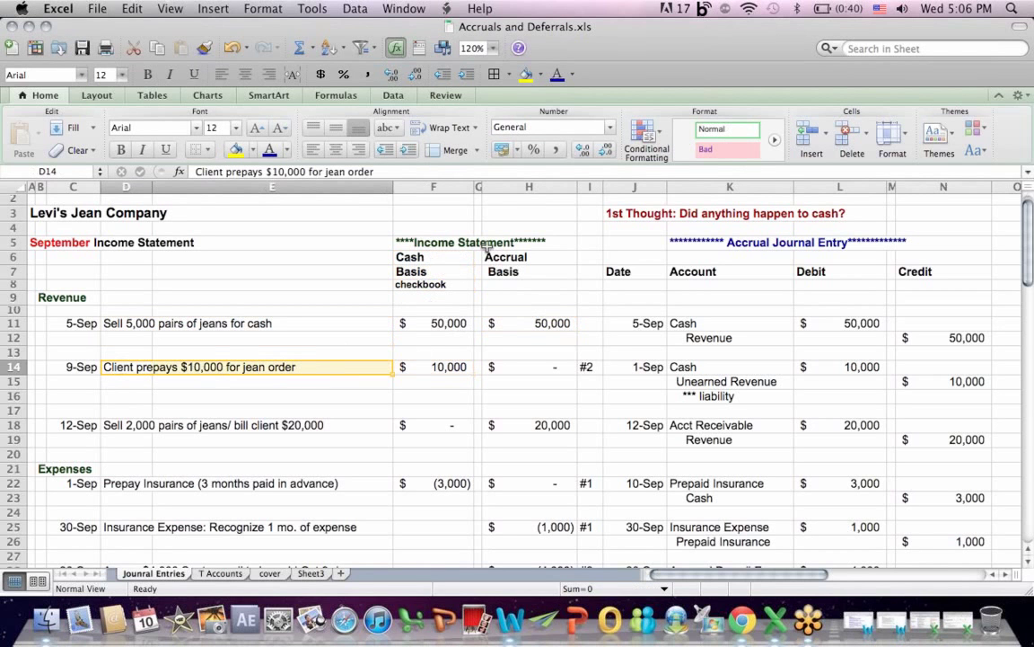
left_click_drag(505, 259, 512, 285)
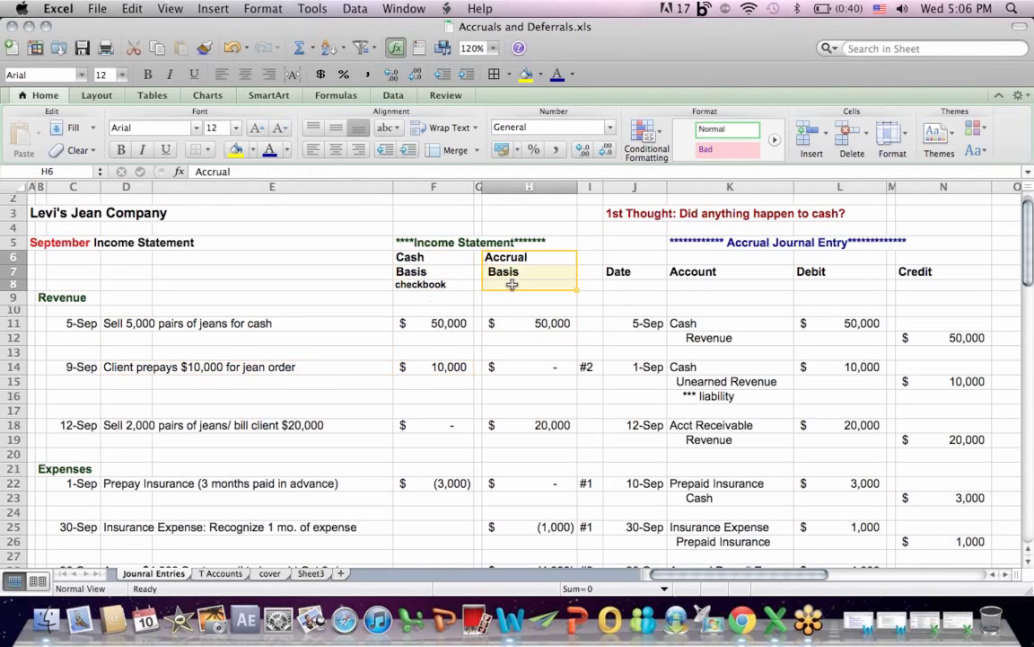
left_click(517, 366)
Review the accrual journal entry for the client prepayment, highlighting the Cash account and the Unearned Revenue liability credit.
left_click(752, 364)
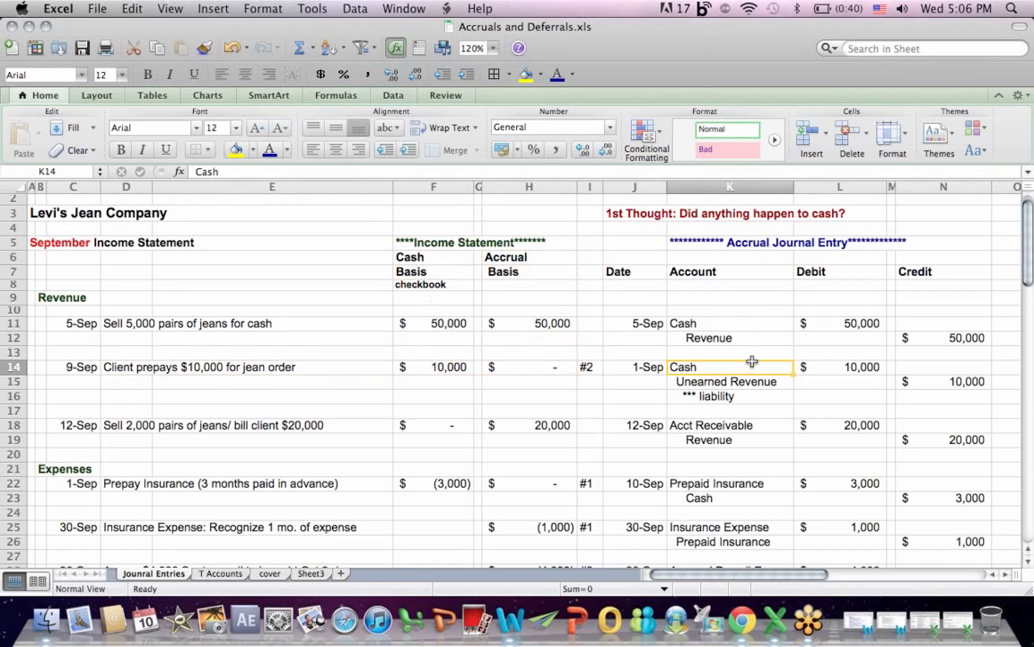
key("Down")
key("Down")
key("Down")
key("Down")
key("Down")
key("Down")
key("Down")
key("Down")
key("Down")
key("Down")
key("Down")
key("Down")
key("Down")
key("Down")
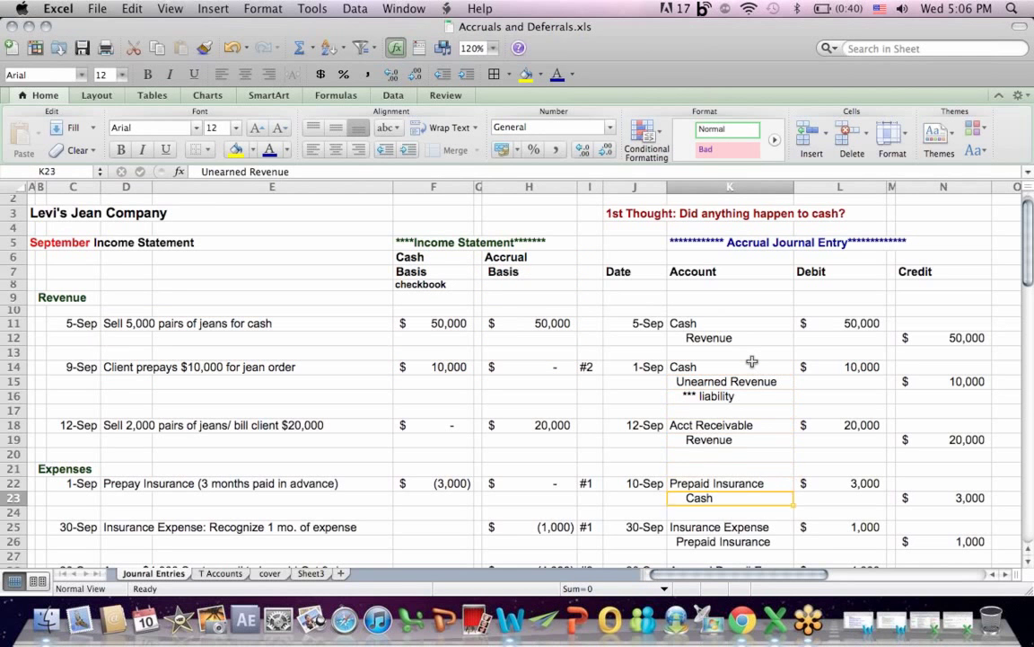
key("Down")
key("Down")
key("Down")
key("Down")
key("Down")
key("Down")
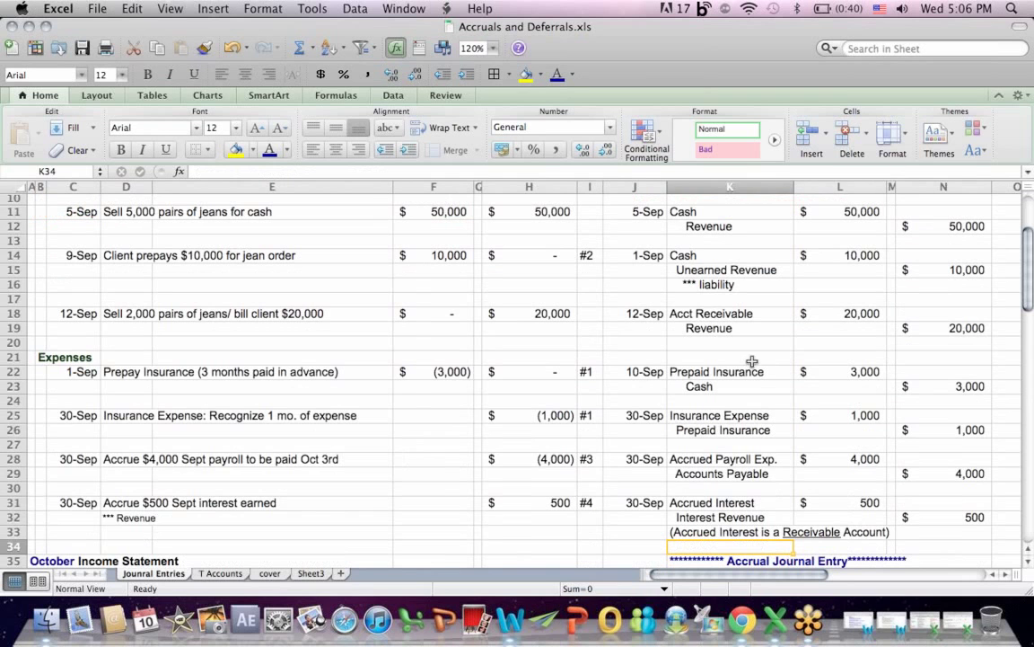
left_click(859, 256)
left_click_drag(860, 257, 953, 289)
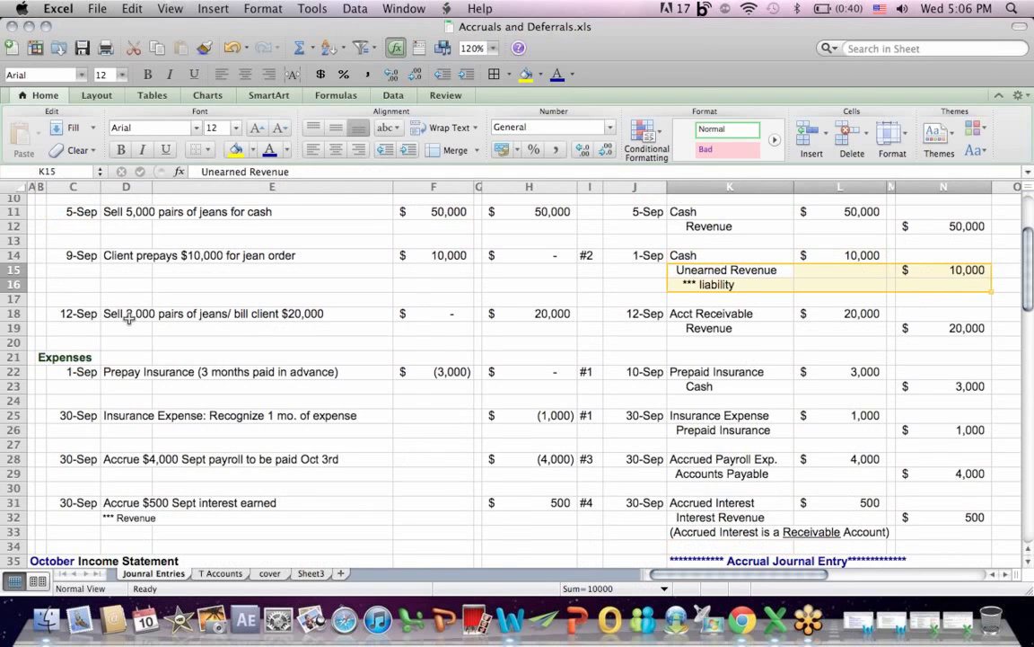
Point out the 12-Sep sale of 2,000 pairs of jeans billed to the client, with its cash and accrual basis amounts.
left_click_drag(148, 314, 347, 315)
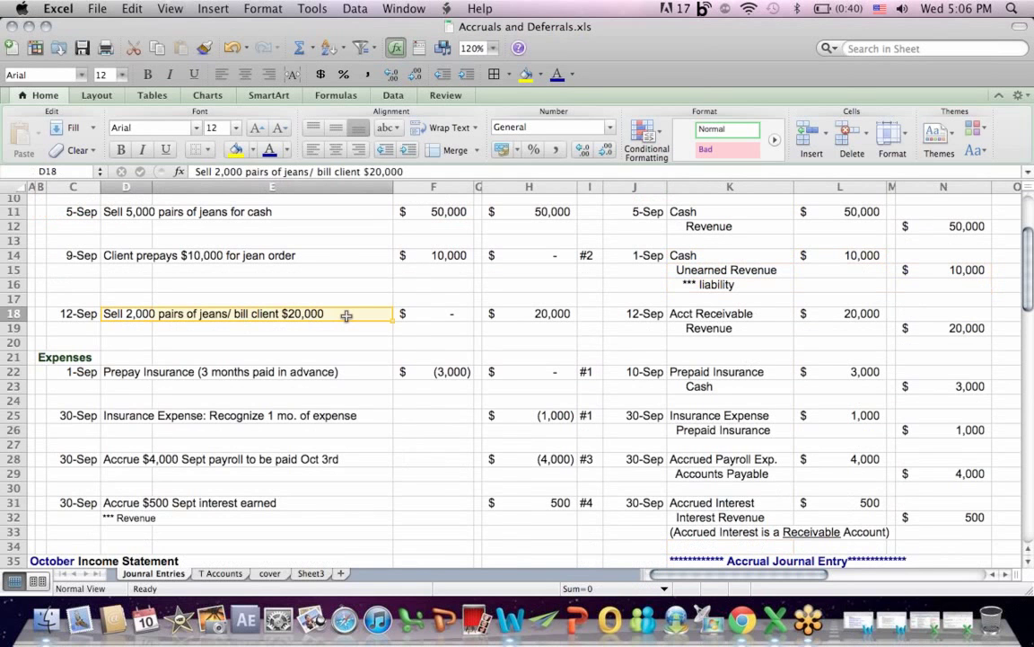
left_click(422, 316)
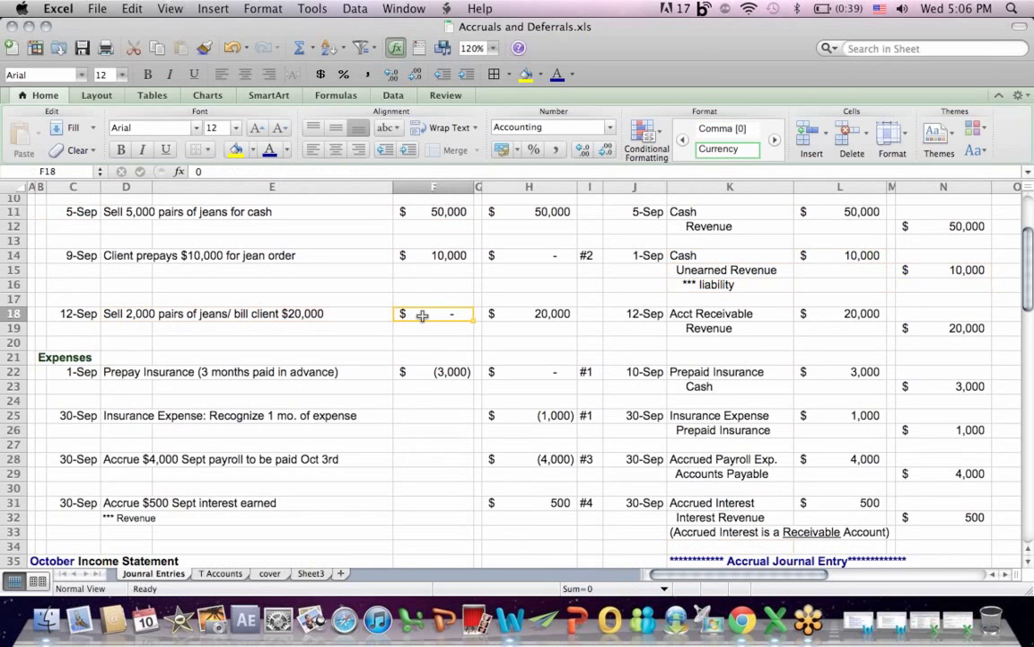
left_click(525, 312)
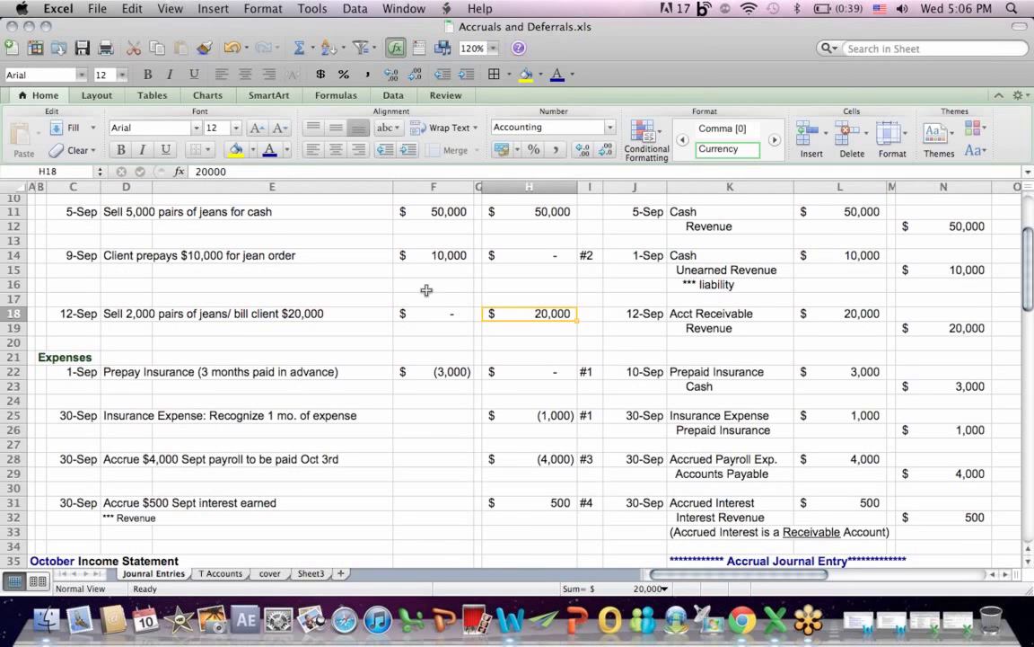
left_click(125, 310)
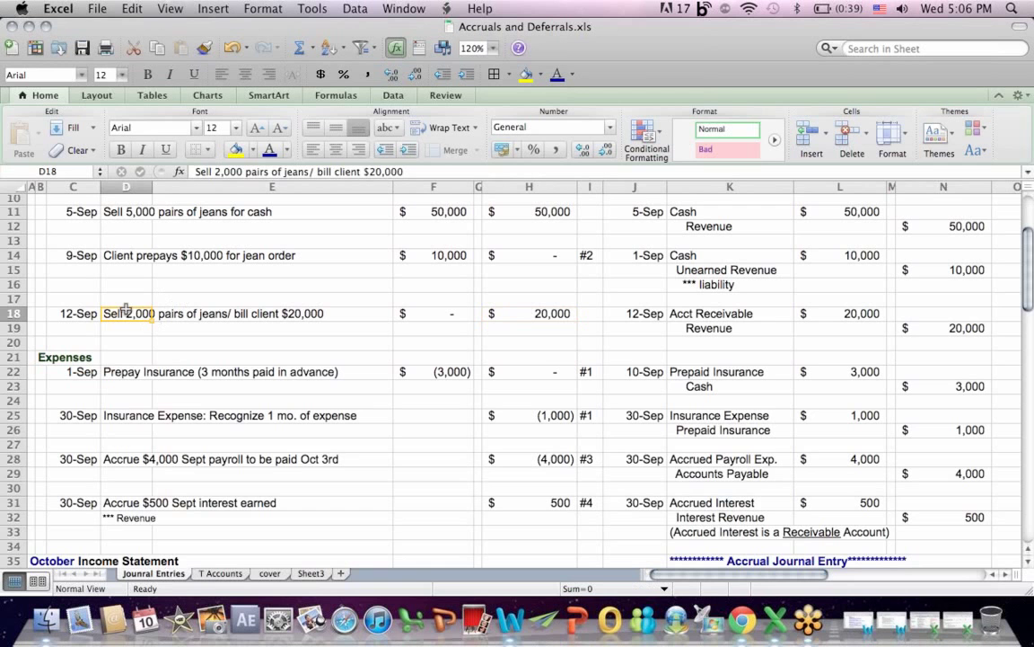
Highlight the Acct Receivable debit and the Revenue credit in the 12-Sep journal entry.
left_click_drag(1030, 238, 1032, 259)
left_click_drag(696, 230, 844, 230)
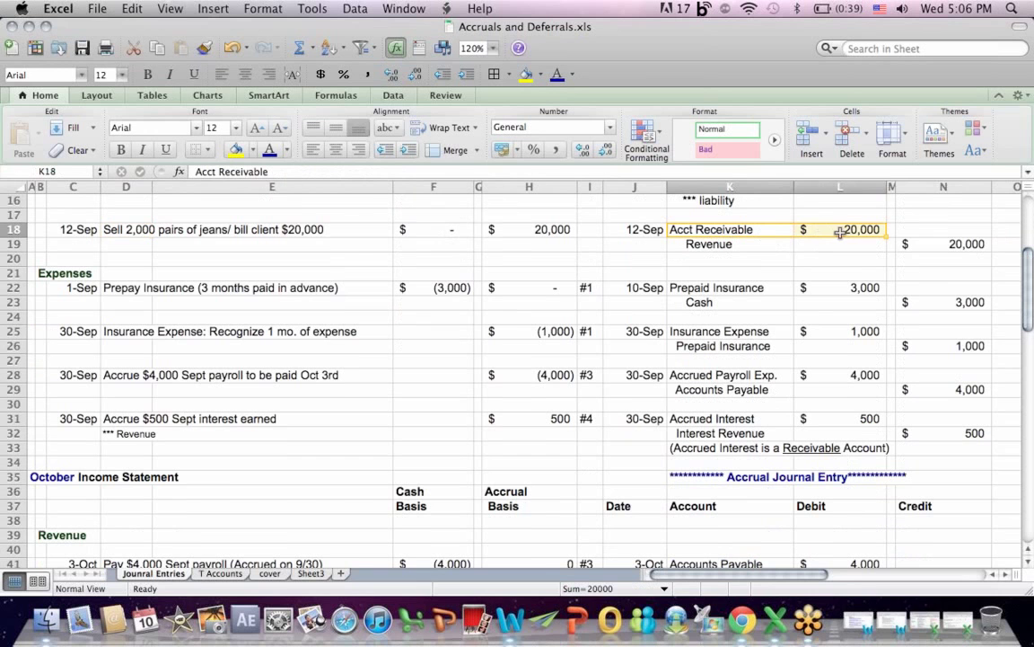
left_click_drag(723, 243, 959, 244)
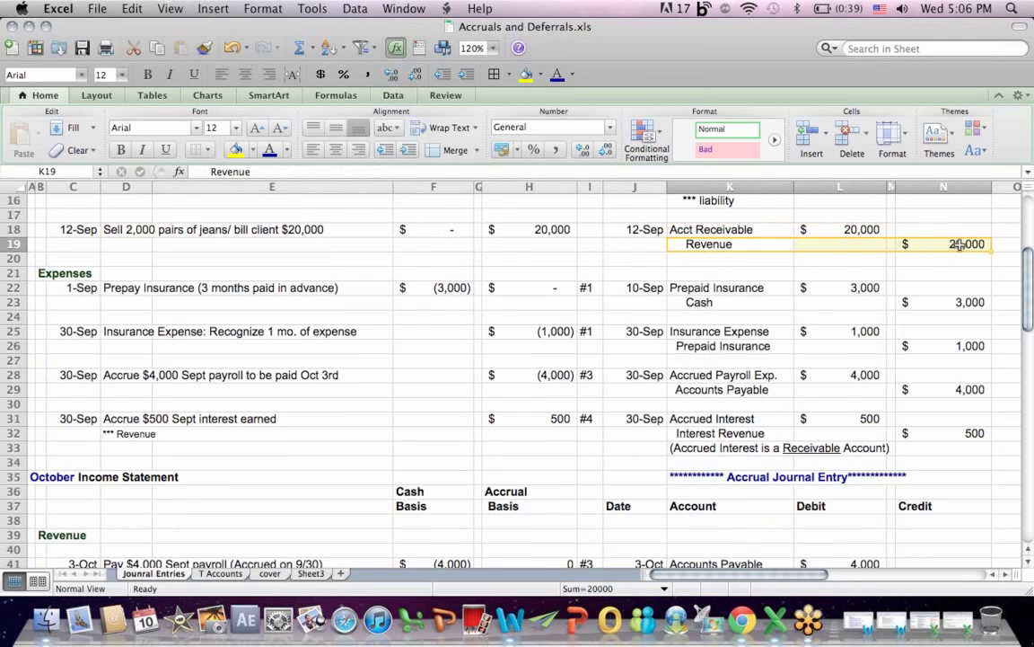
Point out the Expenses section and its 1-Sep Prepay Insurance transaction.
left_click(324, 273)
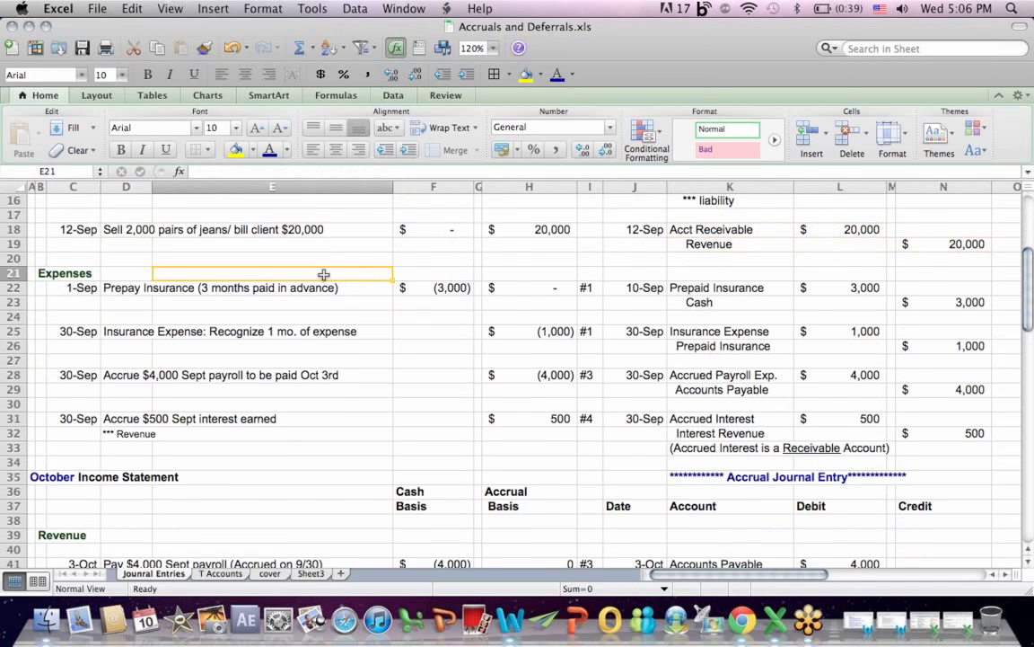
left_click_drag(54, 287, 194, 287)
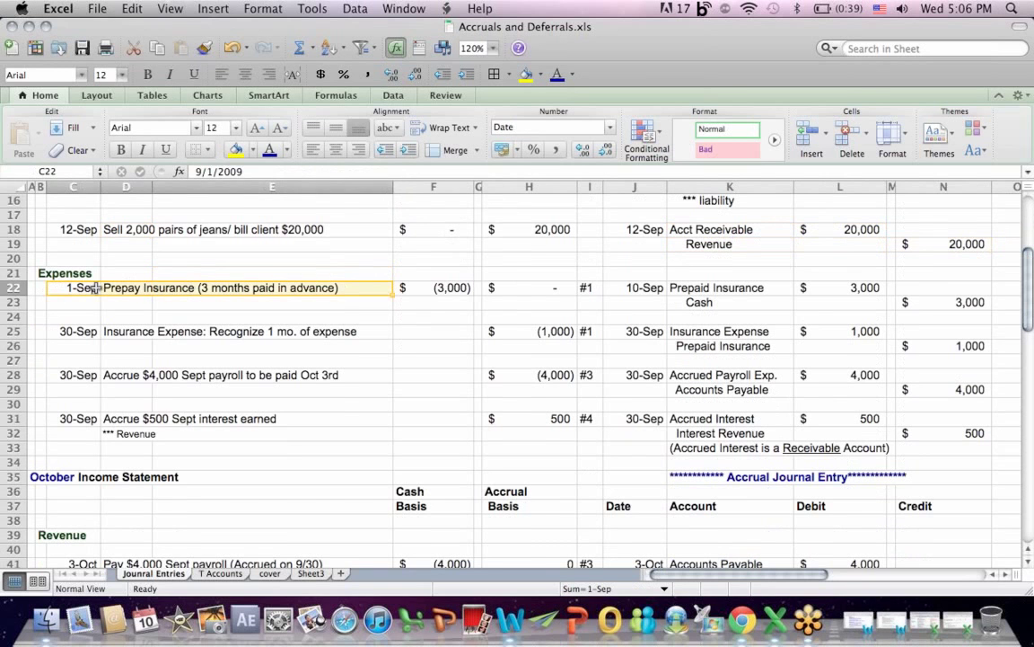
left_click(67, 272)
Add bold "Cash Basis" and "Accrual Basis" headings above the two amount columns in the Expenses heading row.
left_click(454, 271)
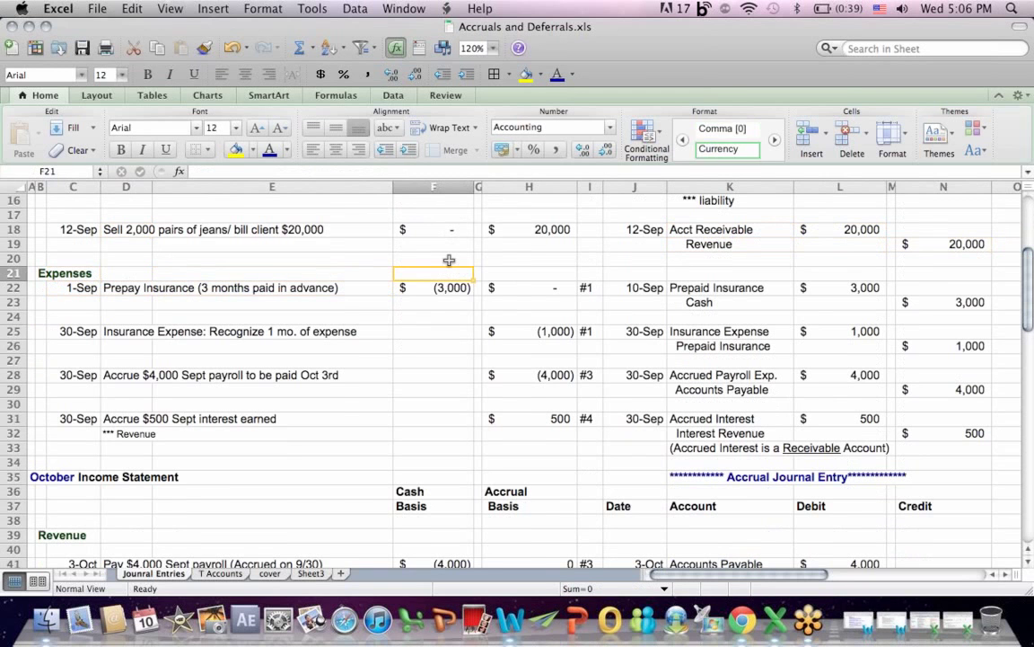
type("Ca")
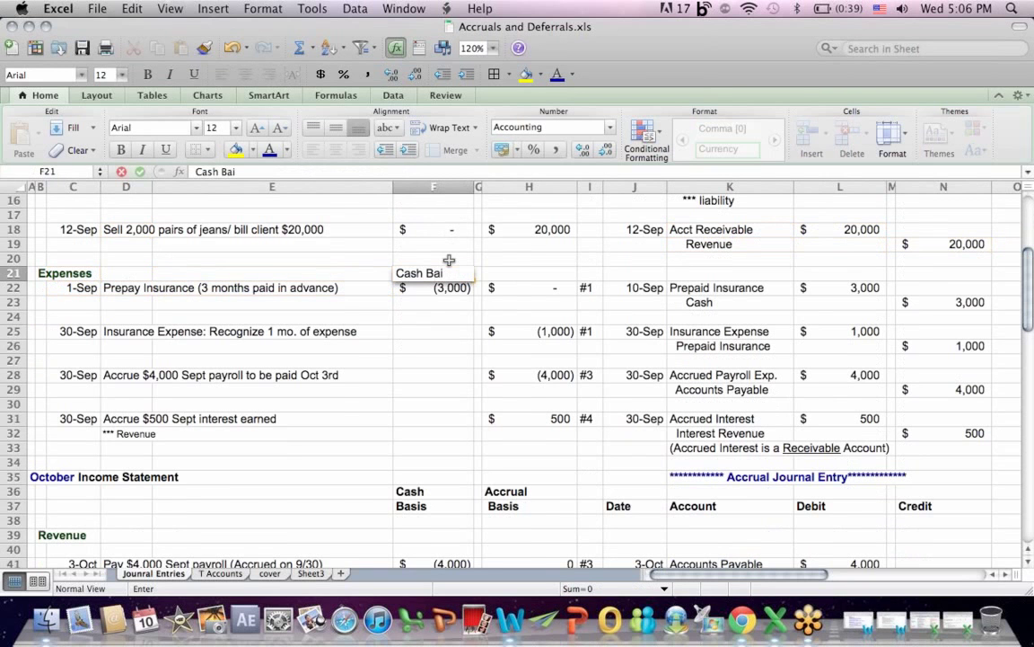
type("sh Basis")
left_click(562, 274)
type("A")
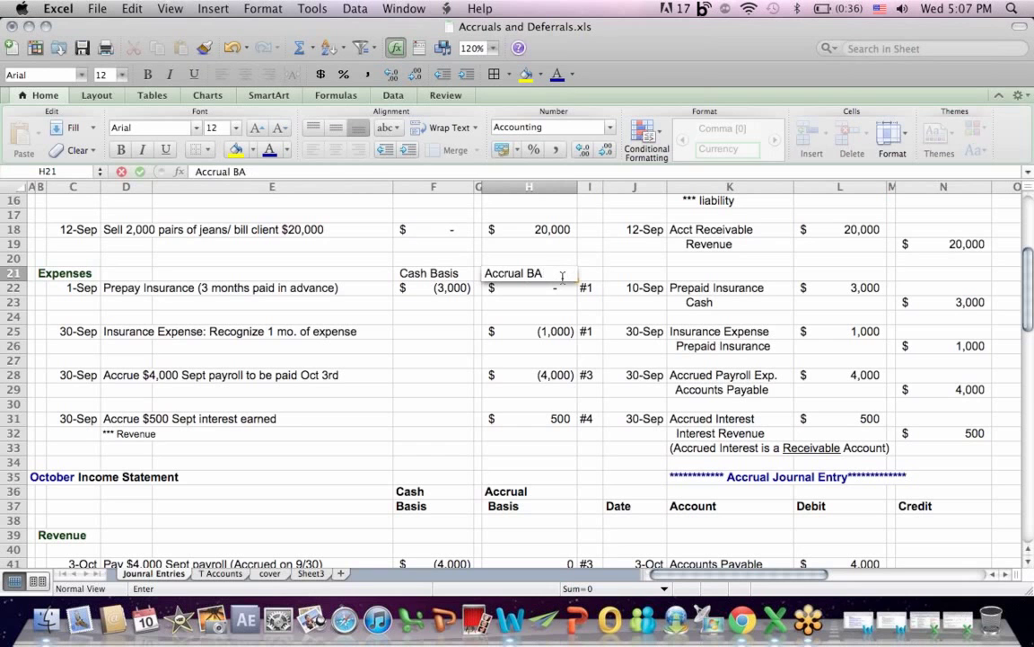
type("ccrual Basis")
left_click_drag(435, 273, 544, 274)
key("super+b")
left_click(412, 259)
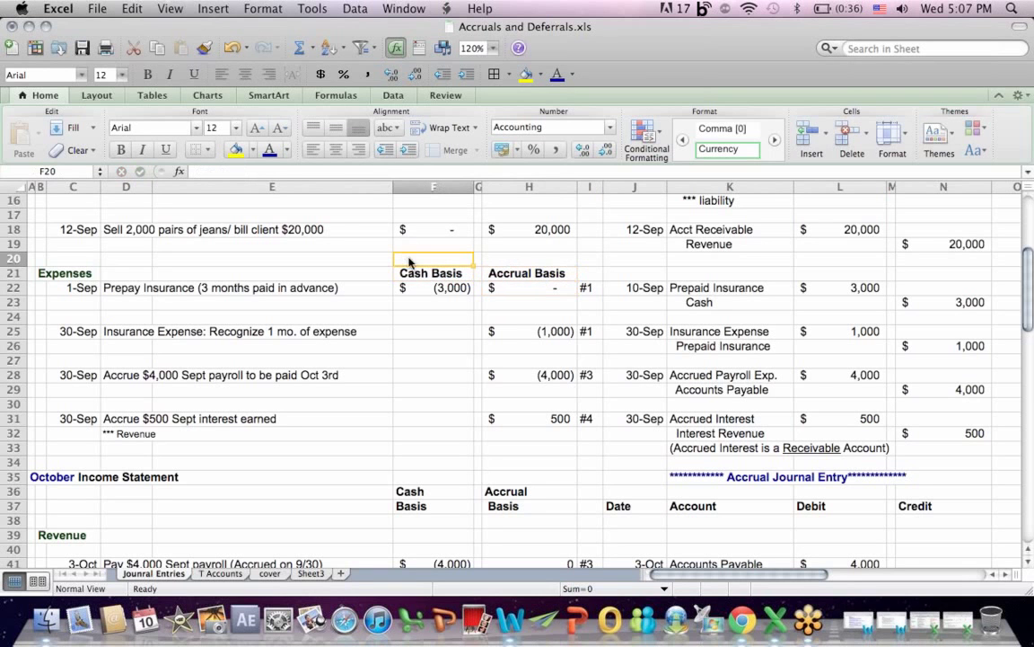
Point out the 1-Sep Prepay Insurance transaction with its cash basis and accrual basis amounts.
left_click(125, 287)
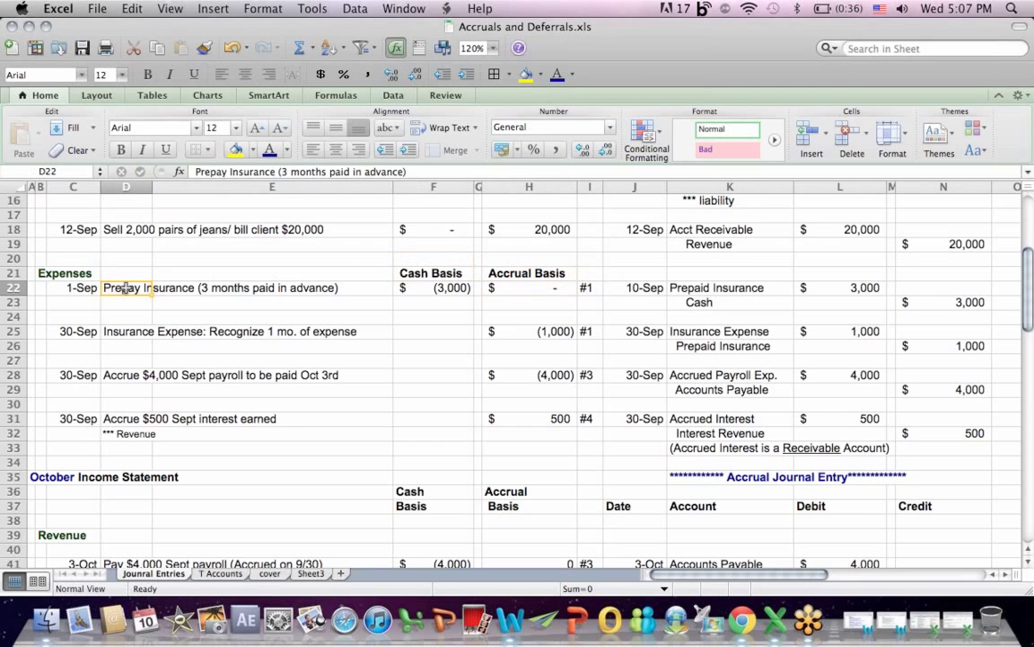
left_click(258, 287)
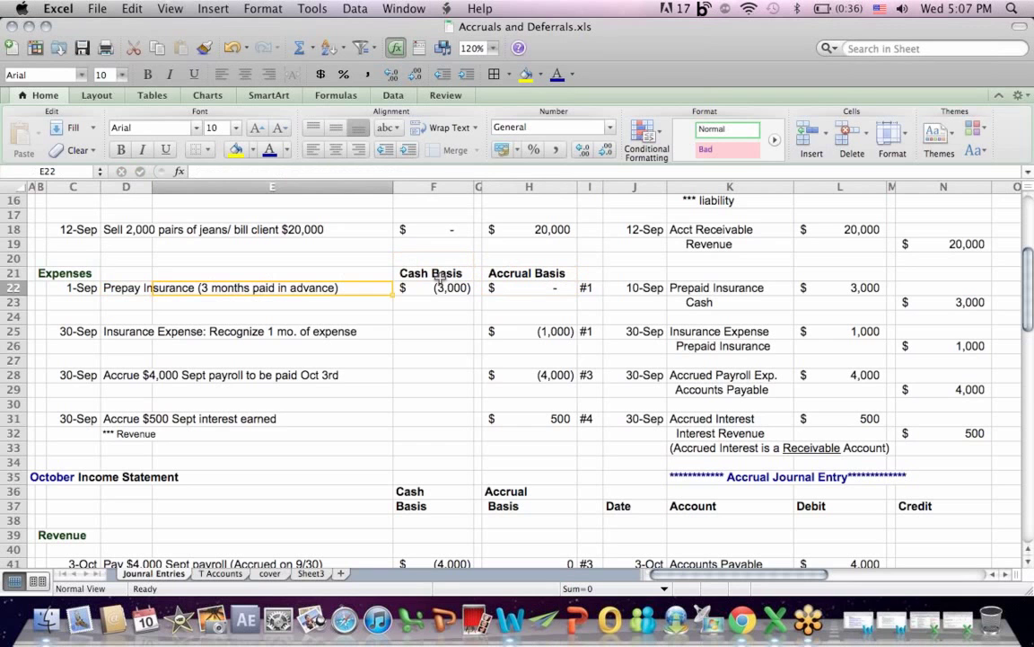
left_click(458, 289)
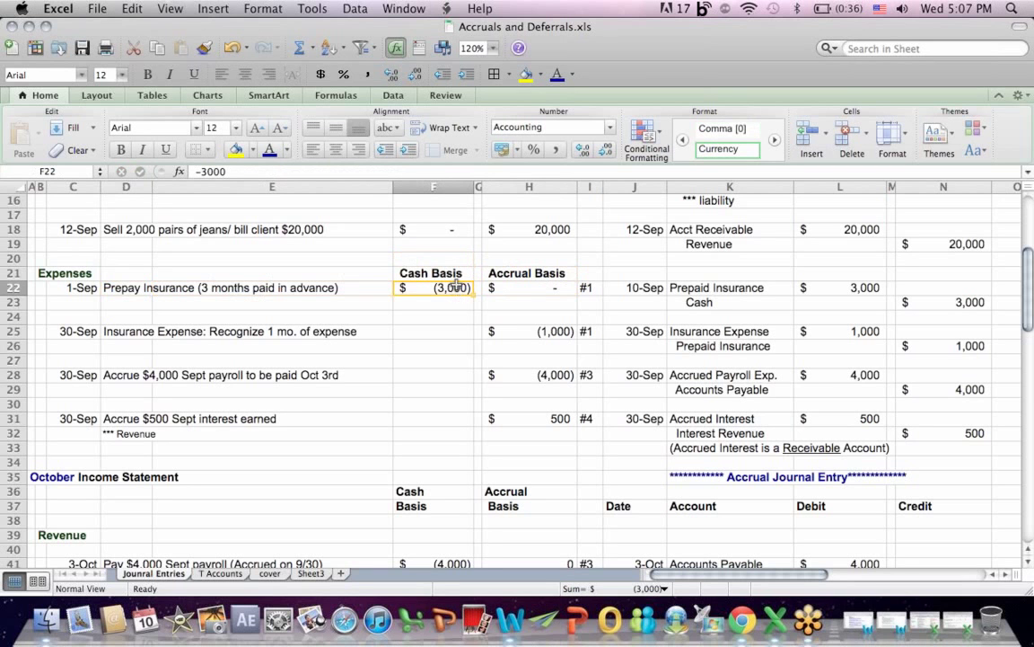
left_click(457, 273)
left_click(457, 291)
left_click(543, 288)
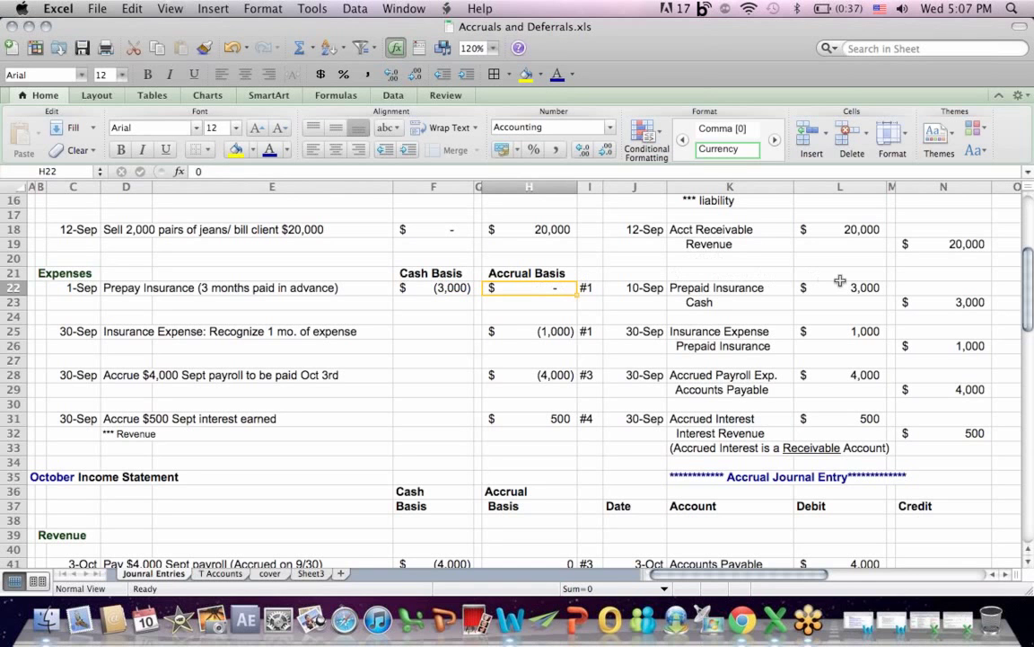
Highlight the Prepaid Insurance debit and the Cash credit in the insurance prepayment's journal entry.
left_click_drag(839, 281, 669, 287)
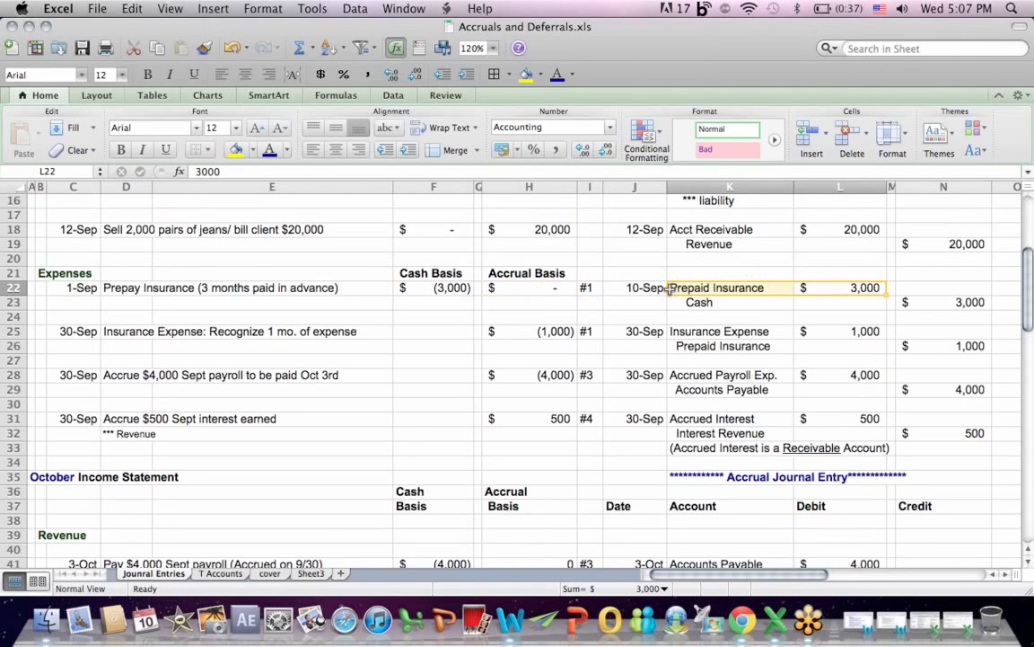
left_click(759, 305)
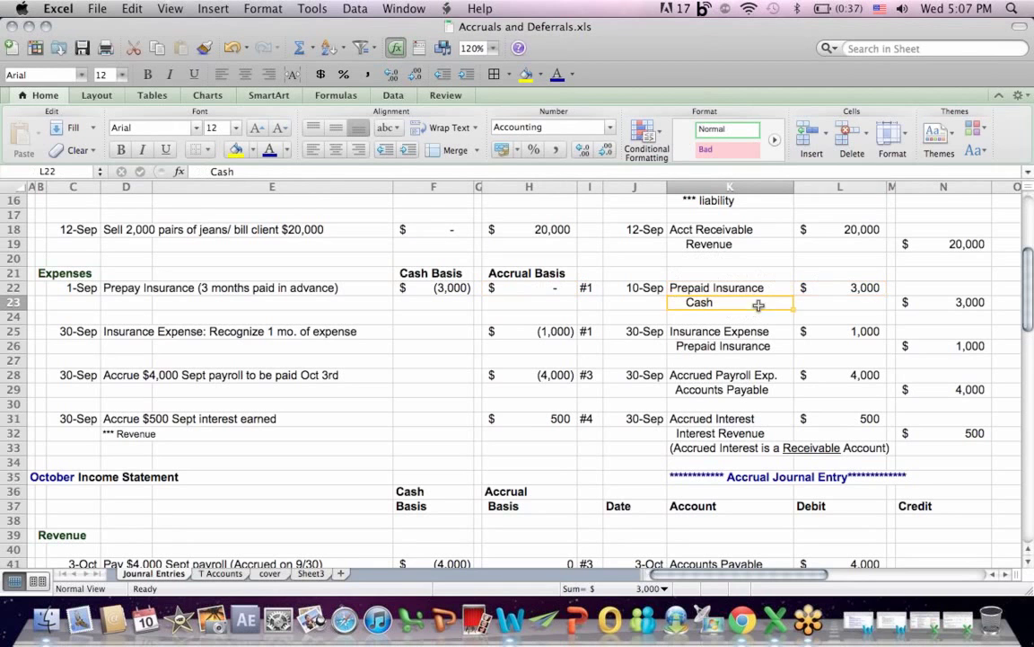
left_click_drag(759, 305, 938, 302)
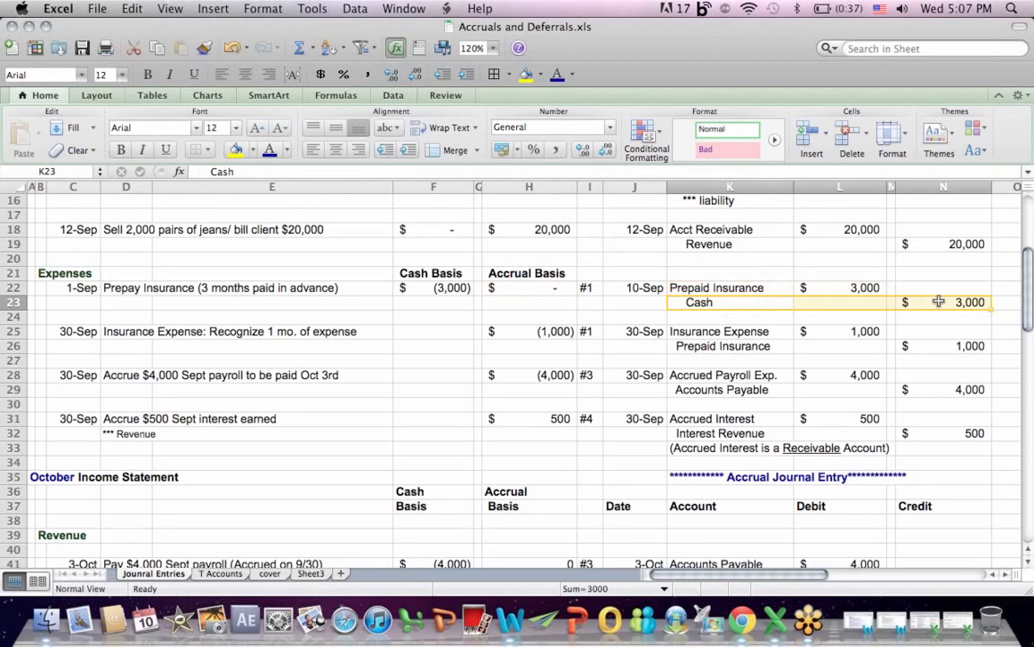
left_click_drag(857, 287, 683, 288)
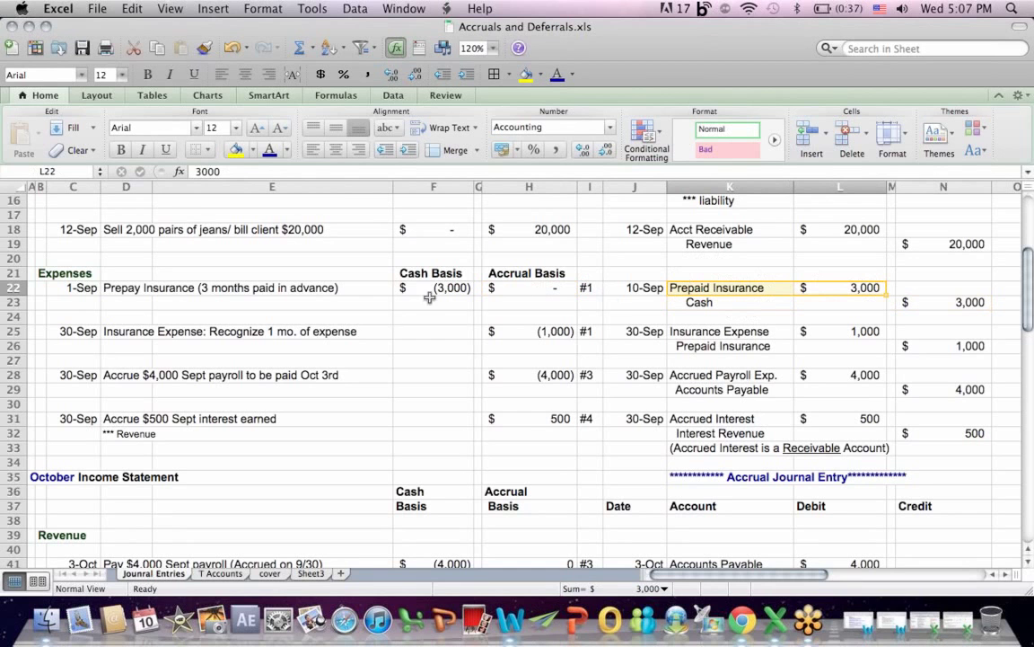
Point out the 30-Sep recognition of one month of insurance expense and its accrual amount, relating it to the 1-Sep prepayment.
left_click_drag(115, 332, 350, 331)
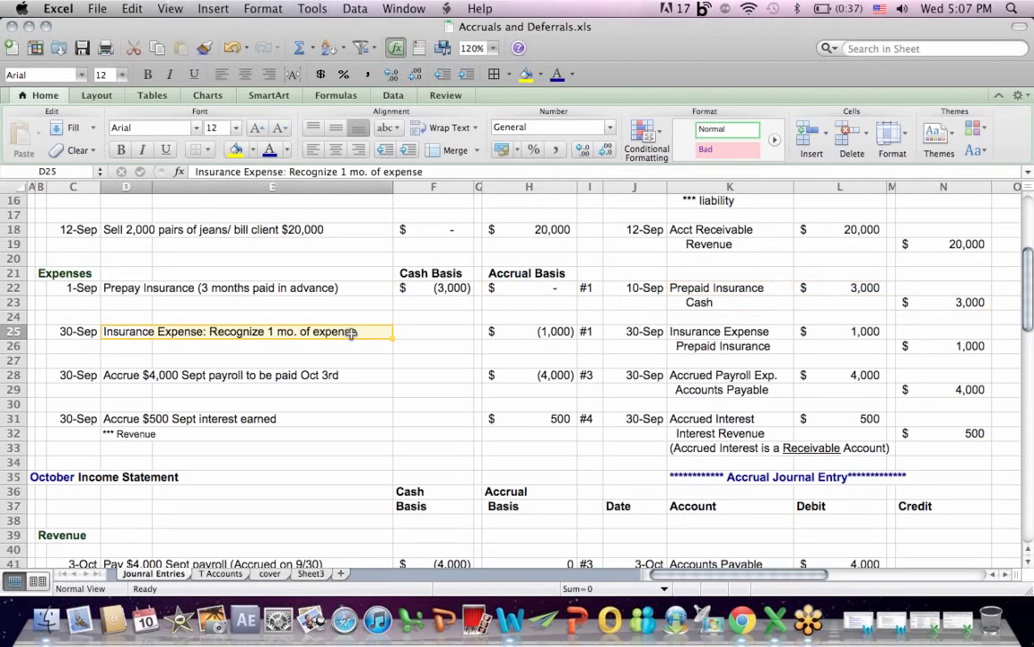
left_click(80, 287)
left_click(79, 331)
left_click_drag(117, 331, 369, 343)
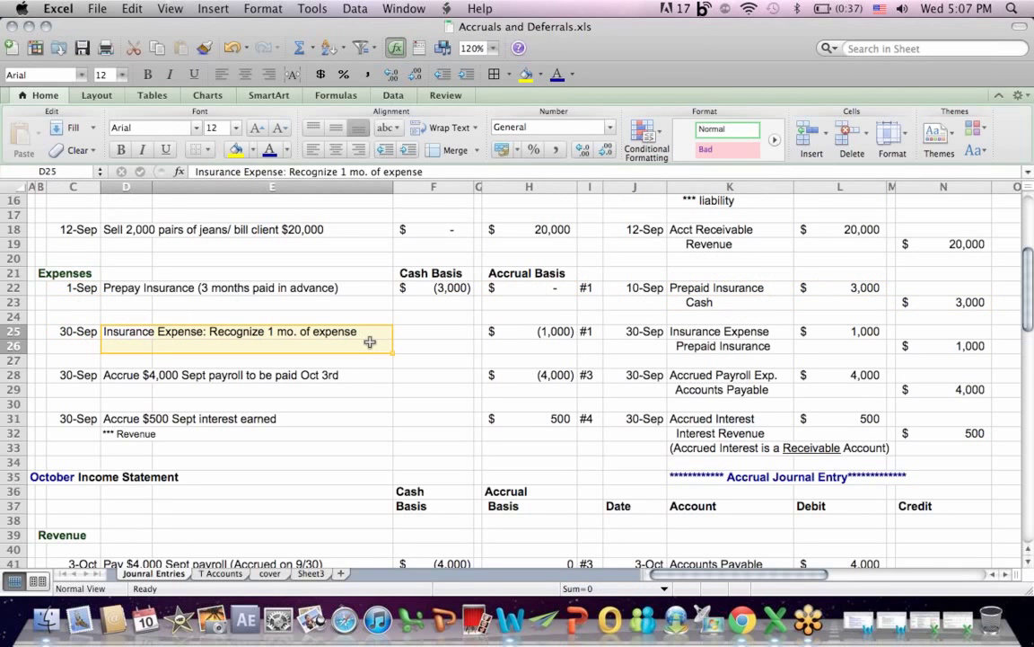
left_click(522, 335)
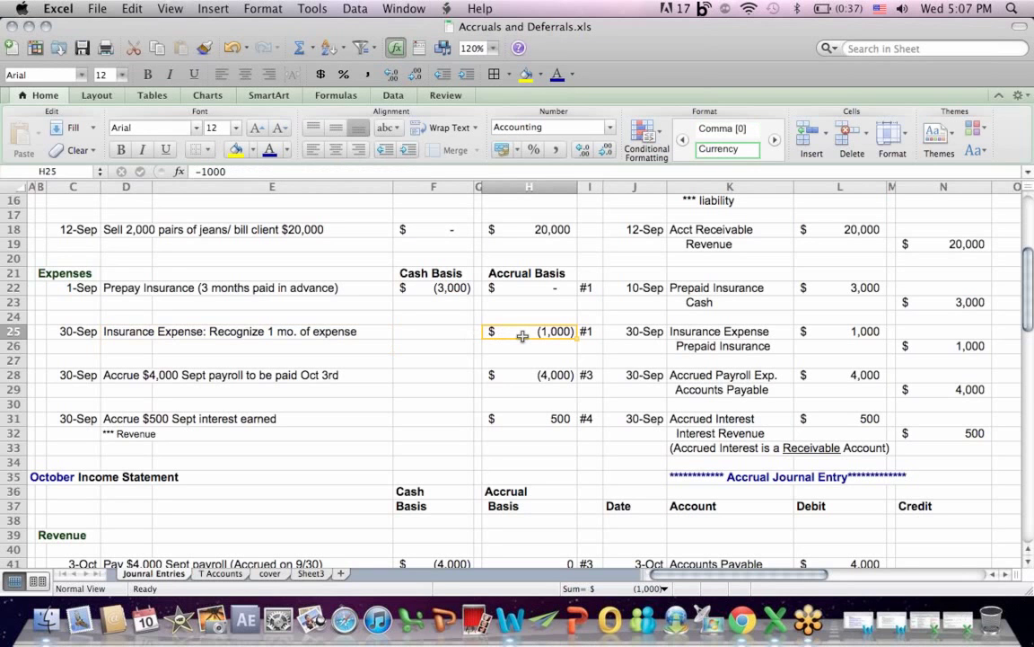
left_click(269, 288)
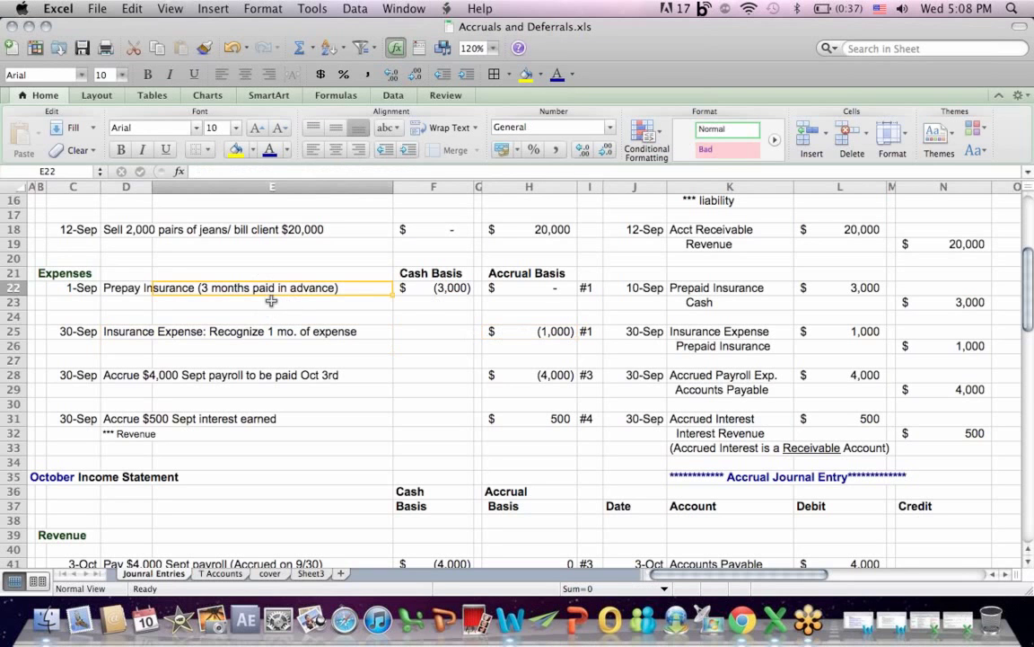
left_click(280, 331)
Highlight the Insurance Expense debit and the Prepaid Insurance credit in the 30-Sep journal entry.
left_click(660, 332)
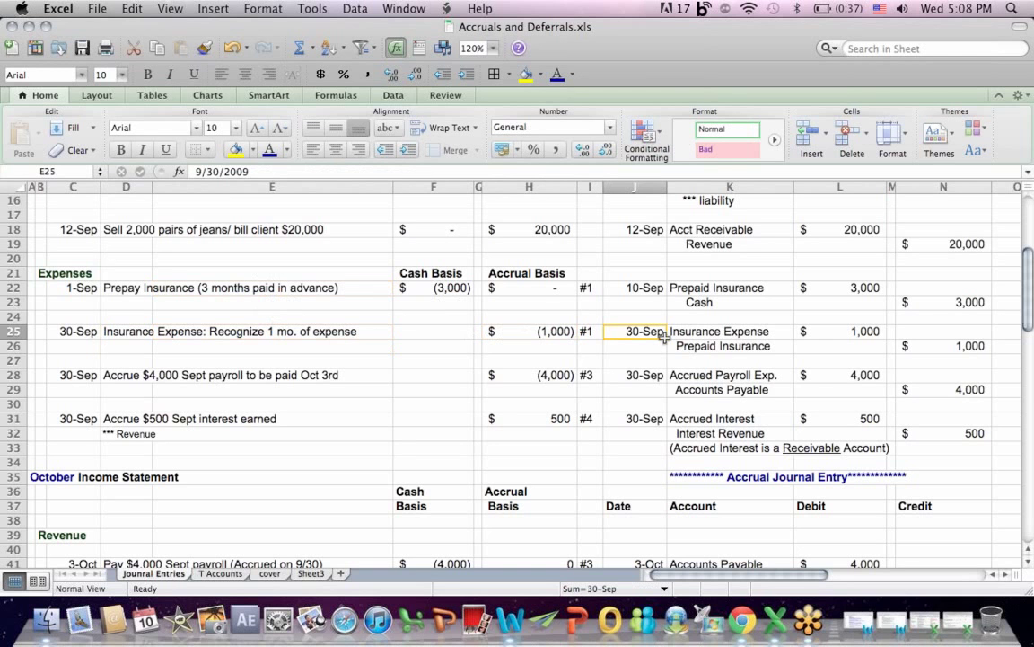
left_click(759, 536)
key("Down")
key("Down")
key("Down")
key("Down")
key("Down")
key("Down")
key("Down")
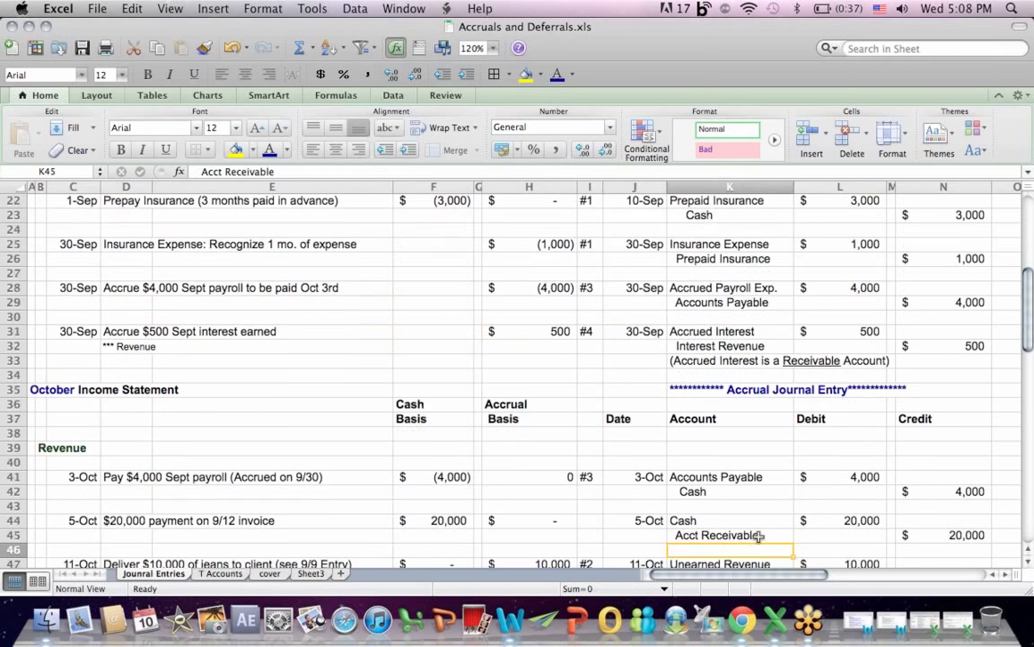
left_click(759, 244)
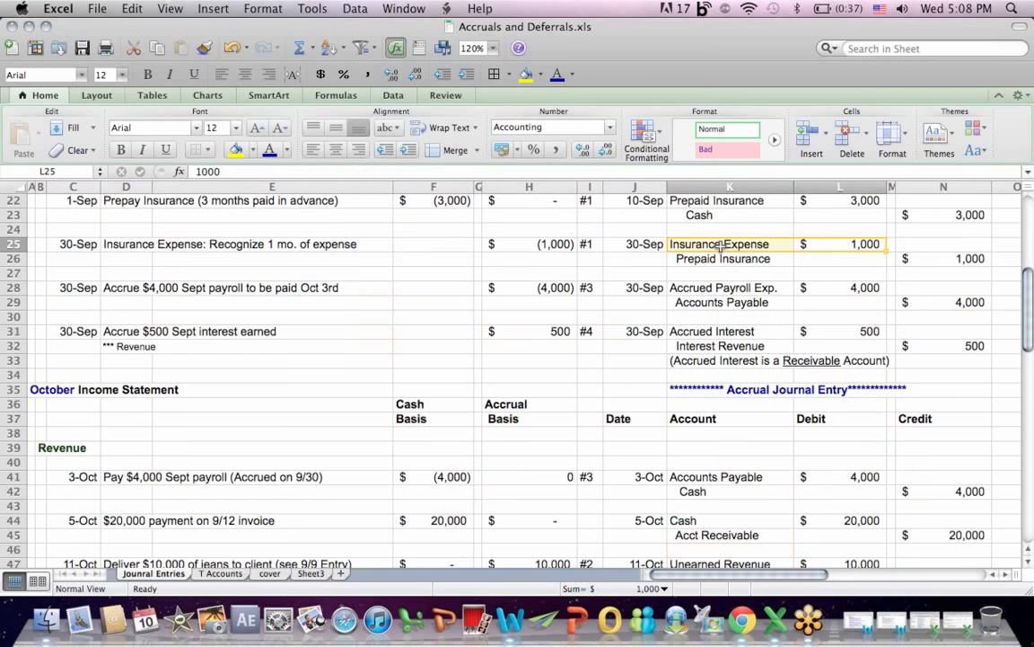
left_click(726, 260)
left_click_drag(725, 259, 929, 261)
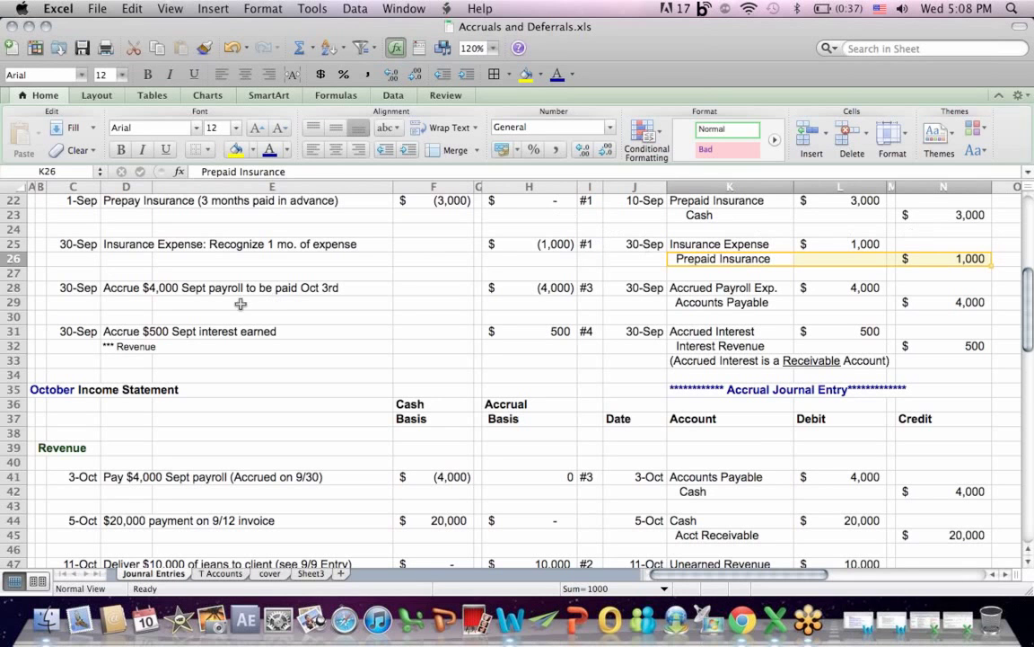
Point out the 30-Sep accrual of $4,000 September payroll payable on Oct 3rd, including its date.
left_click_drag(117, 288, 339, 288)
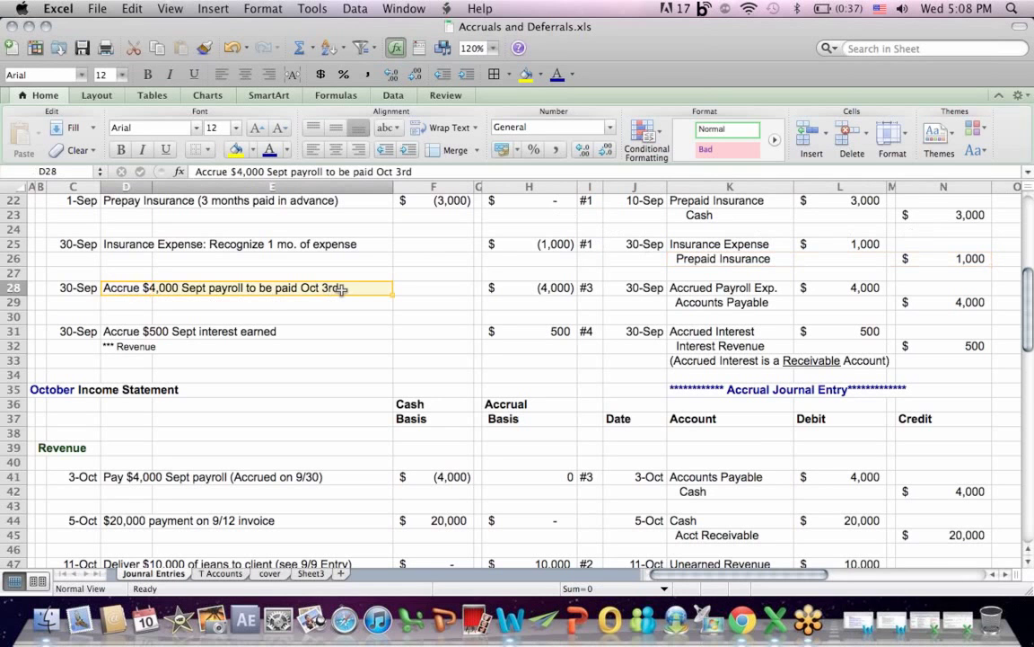
left_click(78, 292)
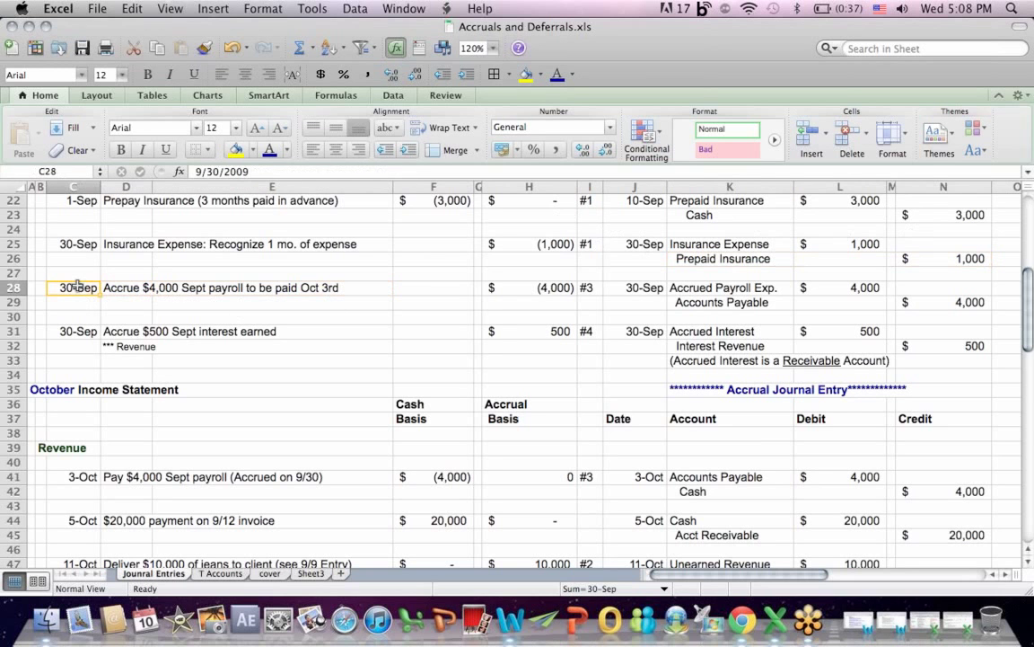
left_click(109, 289)
left_click_drag(108, 289, 341, 291)
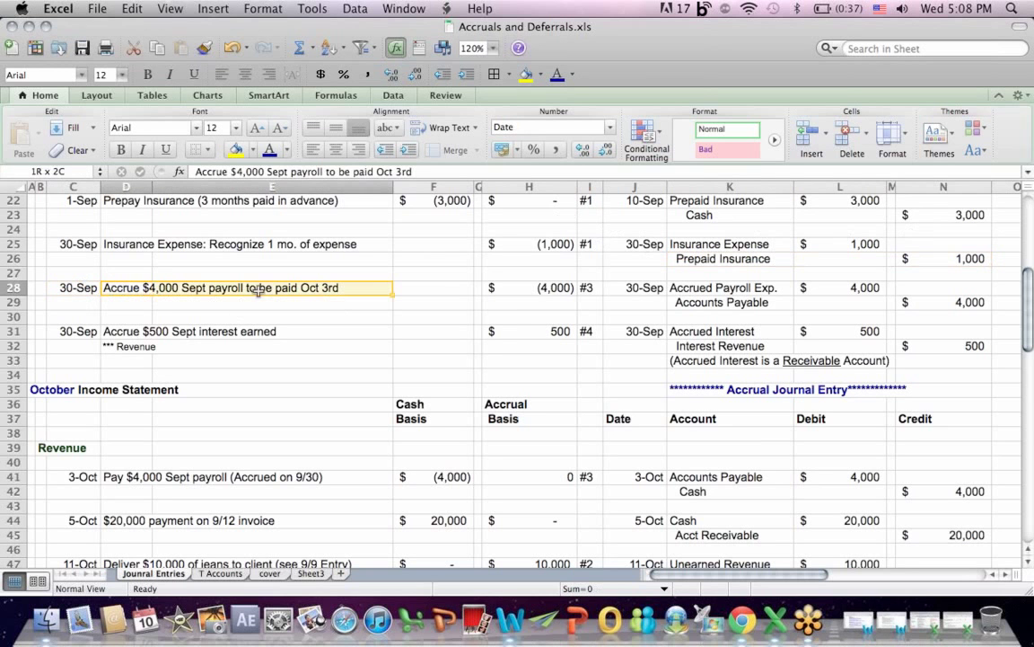
left_click(352, 317)
left_click(345, 288)
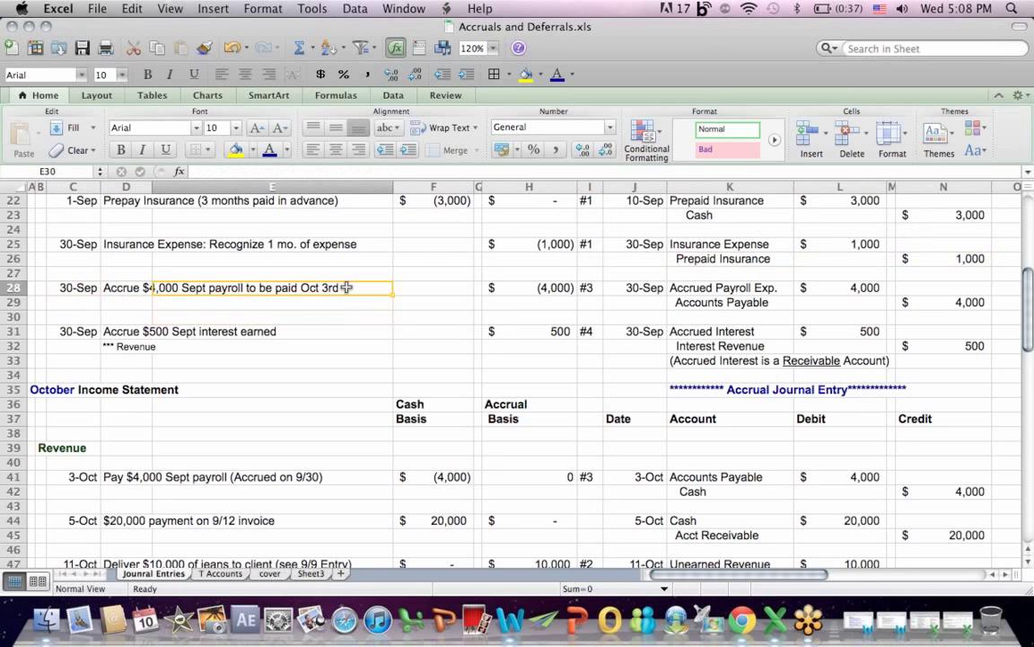
Compare the empty cash basis cell with the accrual basis amount for the 30-Sep payroll accrual.
left_click(445, 274)
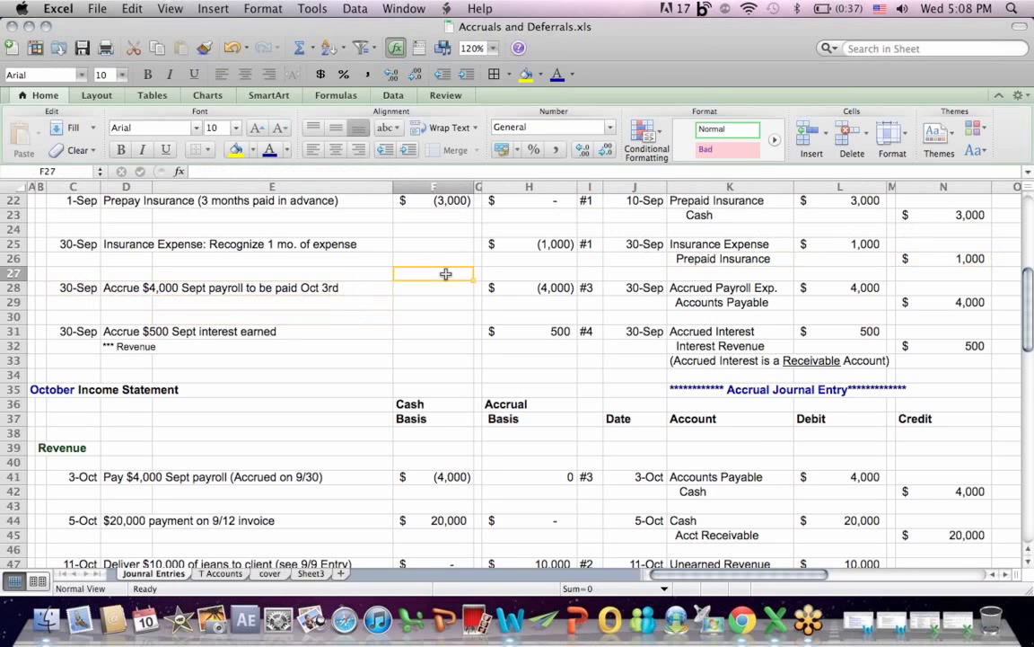
left_click(444, 289)
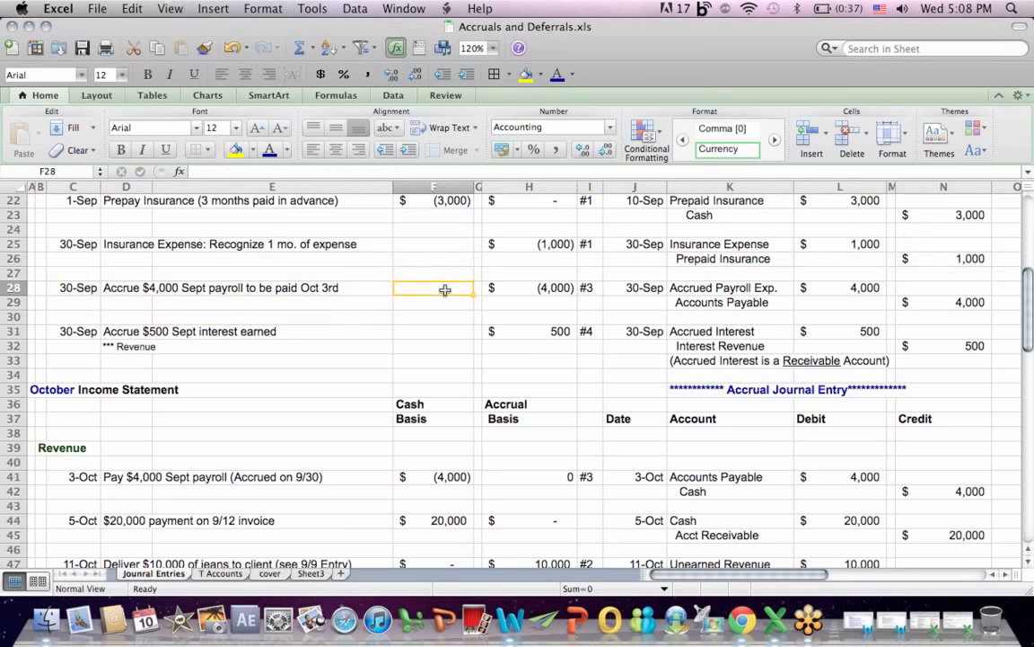
left_click(533, 289)
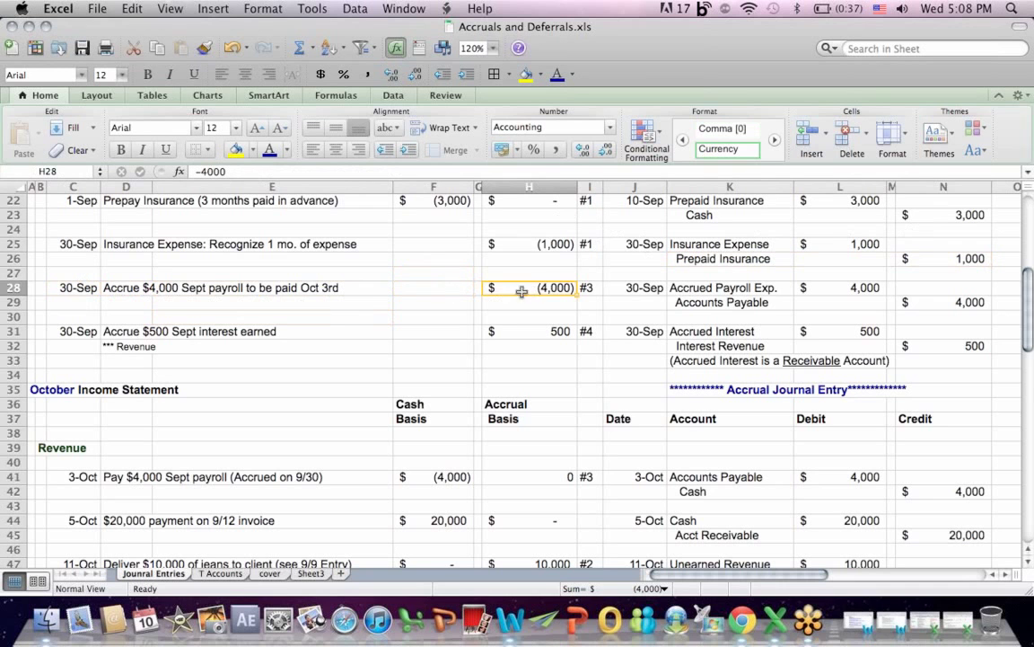
left_click(52, 287)
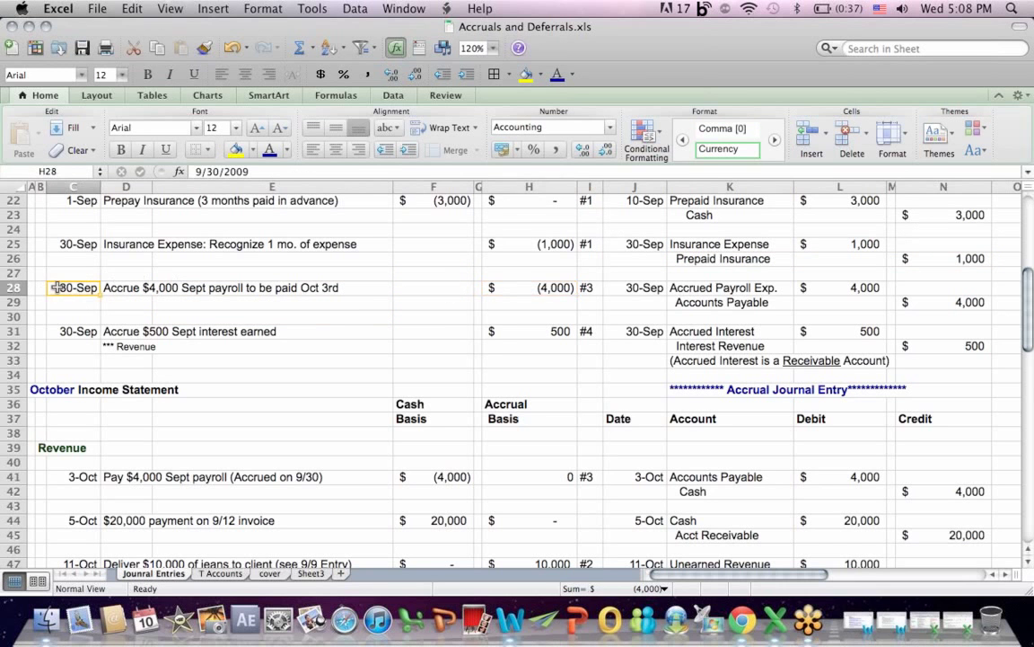
left_click(552, 288)
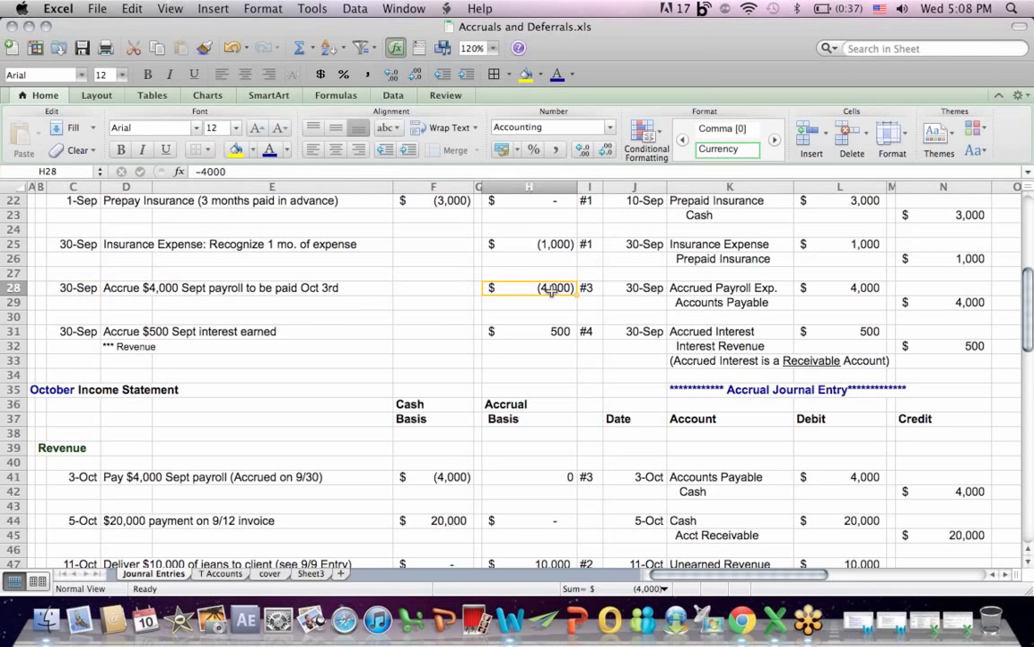
Review the payroll accrual's journal entry, highlighting the Accounts Payable credit.
left_click(762, 520)
key("Down")
key("Down")
key("Down")
key("Down")
key("Down")
key("Down")
key("Down")
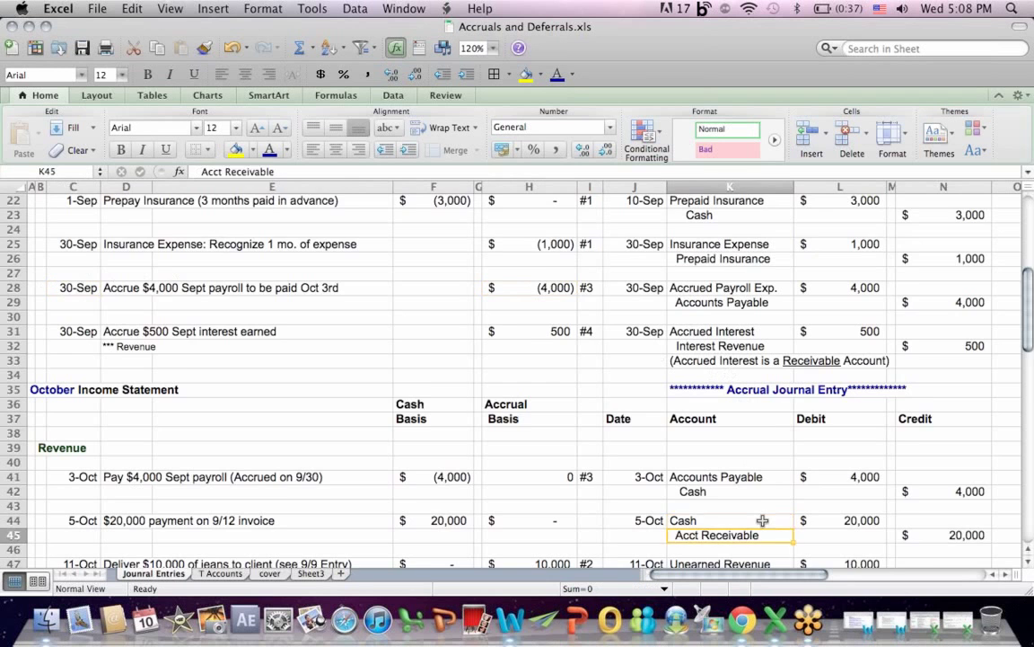
left_click_drag(691, 229, 955, 229)
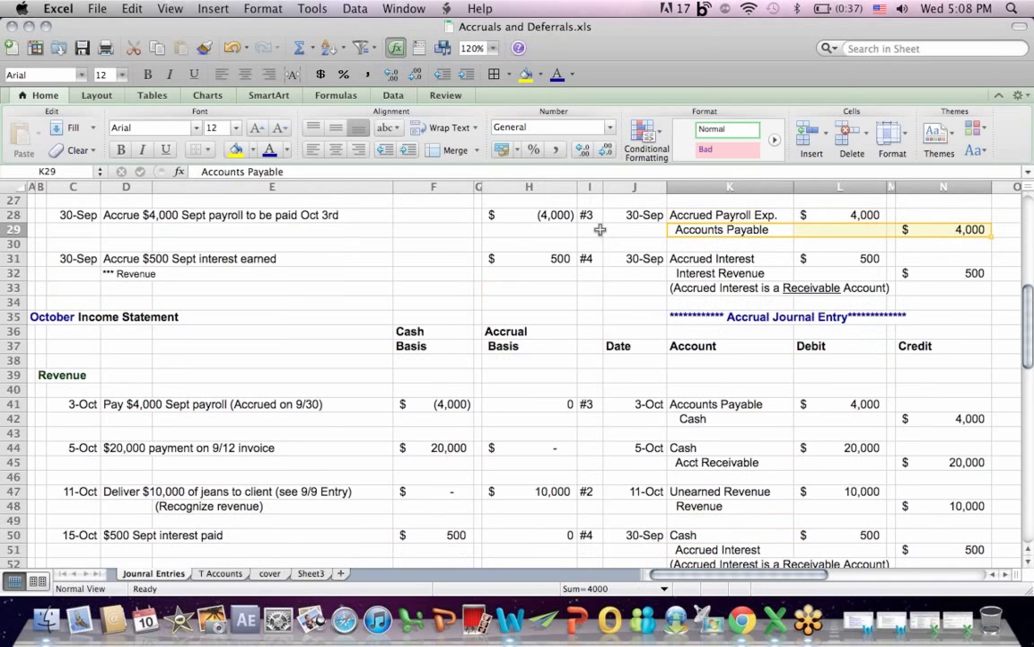
Point out the 30-Sep accrual of $500 September interest earned, with its cash and accrual basis cells.
left_click(359, 243)
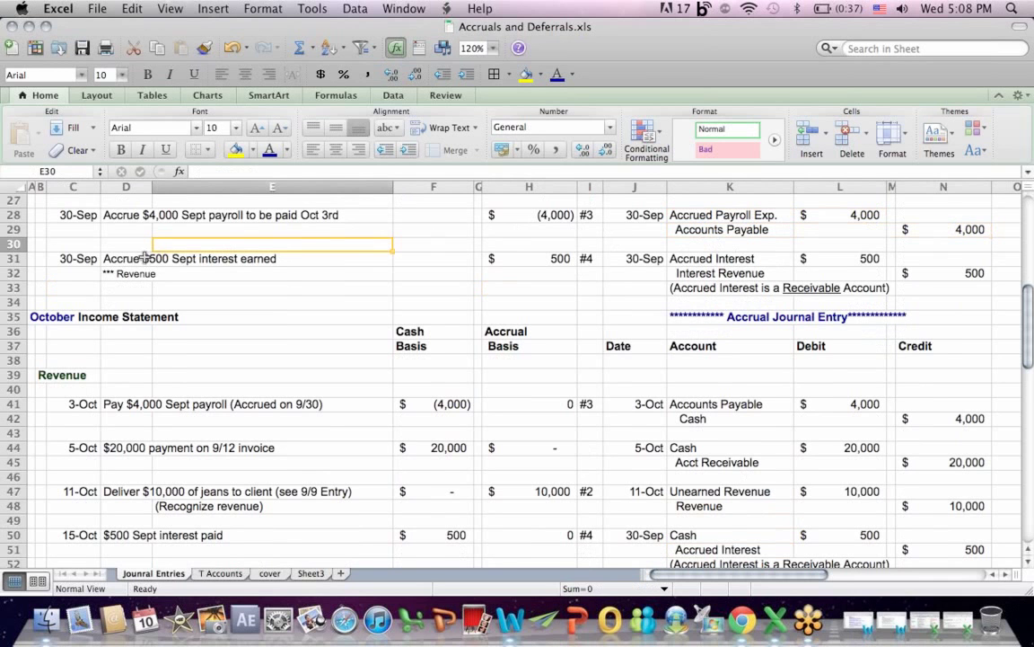
left_click_drag(105, 259, 334, 269)
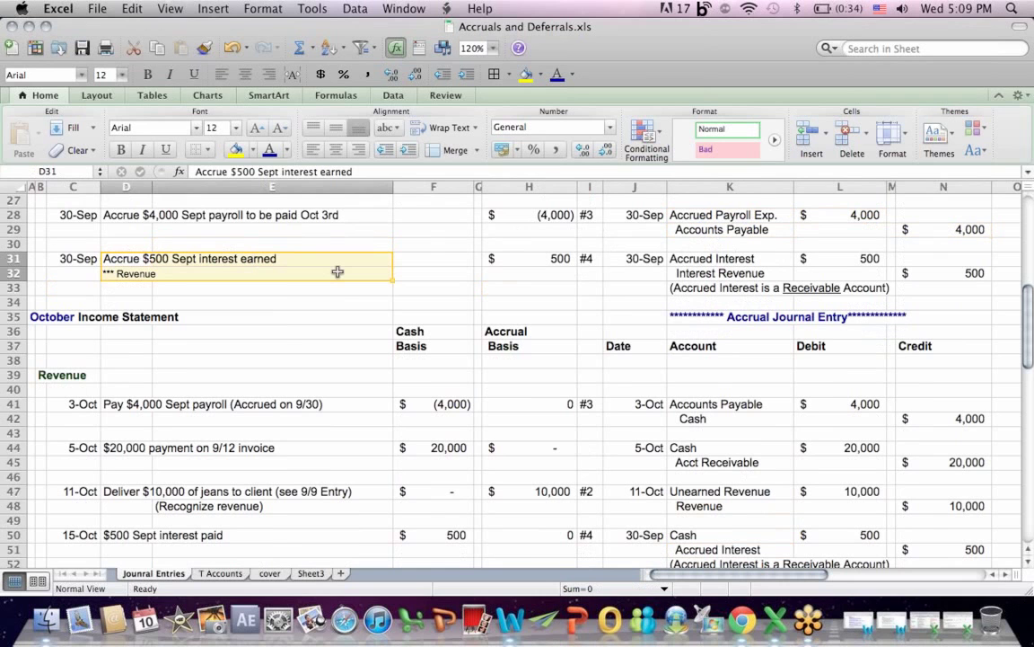
left_click(420, 260)
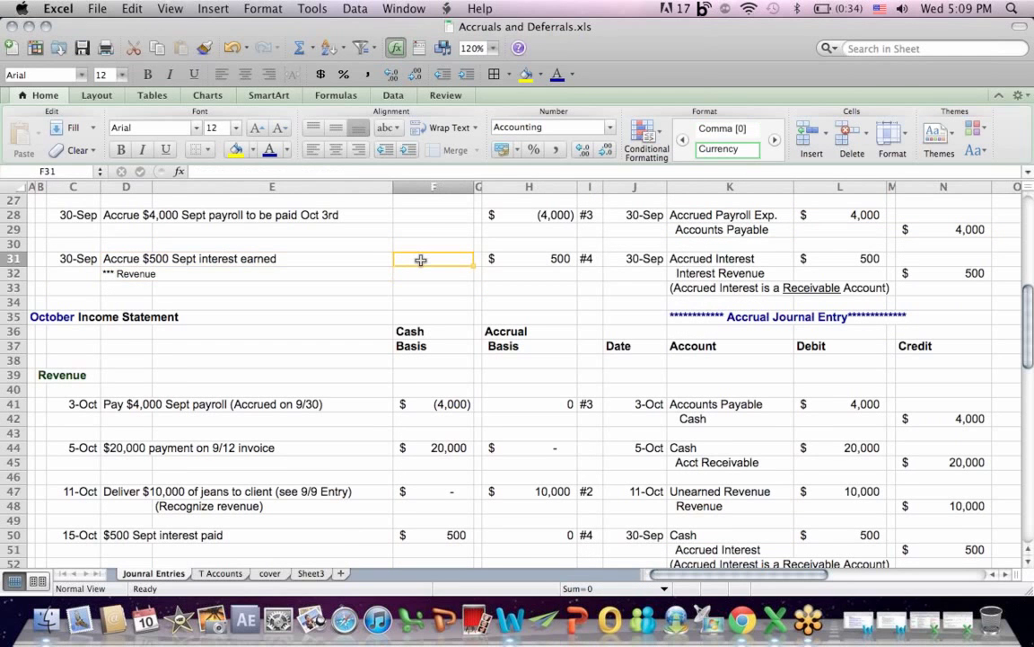
left_click(513, 249)
left_click(520, 260)
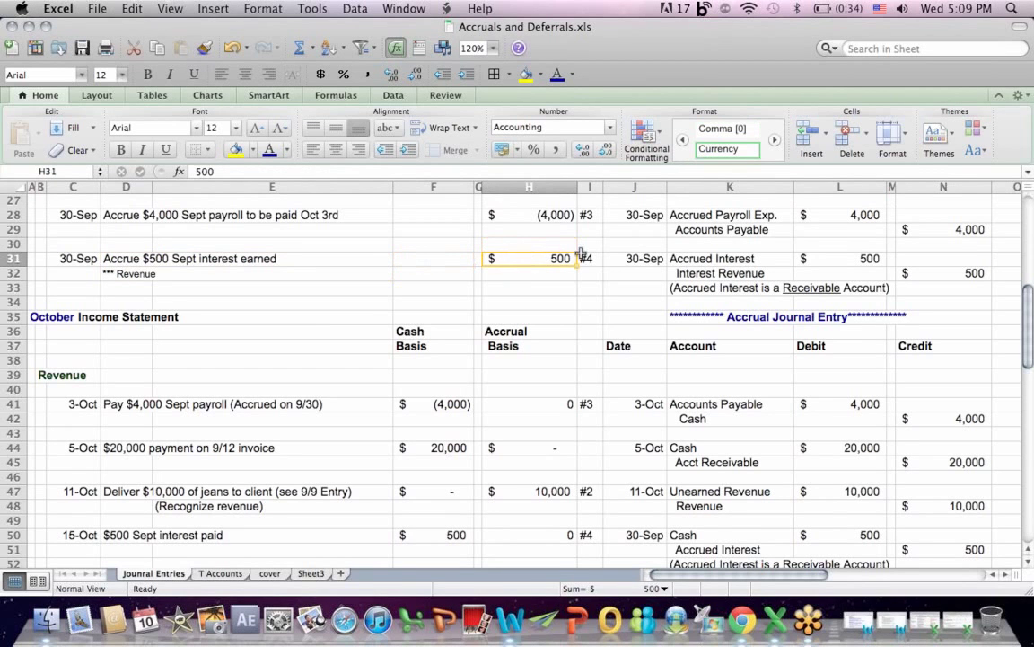
Review the 30-Sep interest accrual's journal entry, highlighting the Accrued Interest debit, the Interest Revenue credit and the Receivable account note.
left_click(831, 260)
left_click_drag(831, 260, 699, 258)
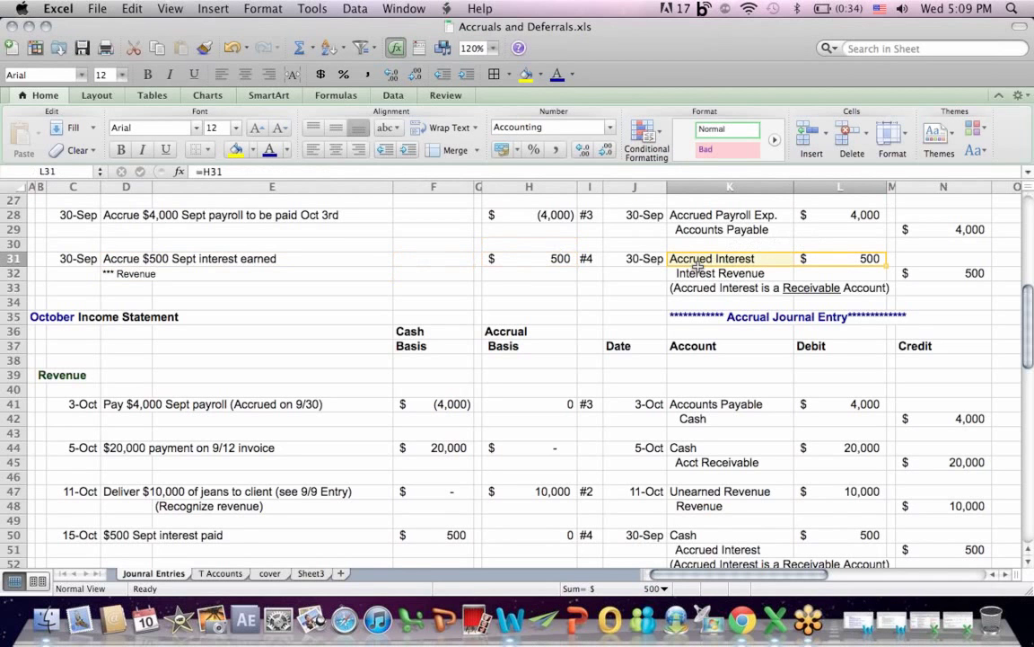
left_click_drag(701, 274, 907, 271)
left_click_drag(687, 287, 916, 289)
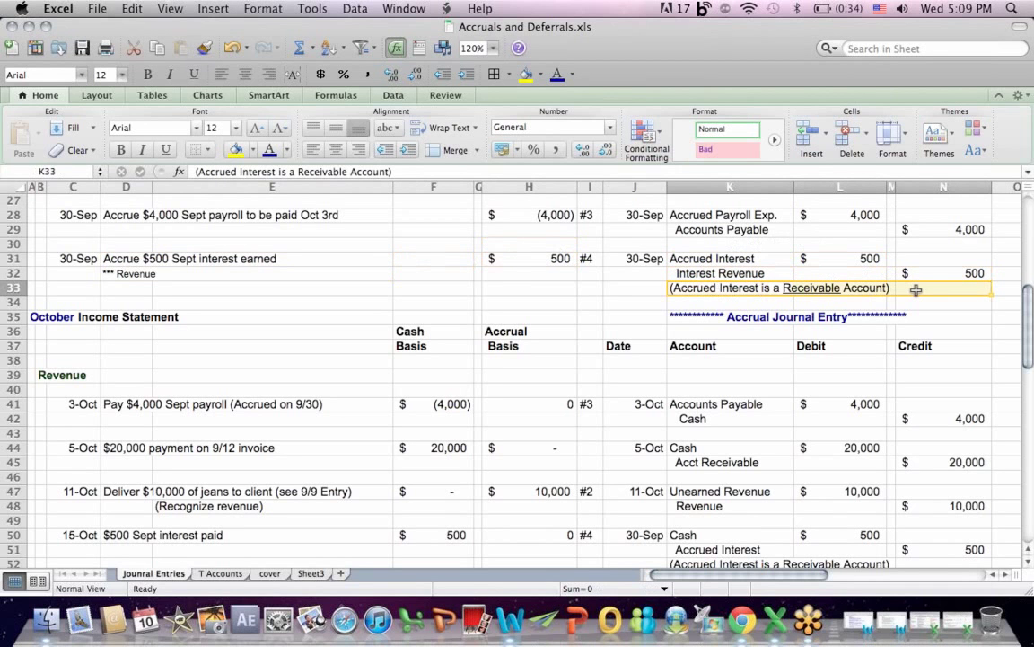
left_click(560, 304)
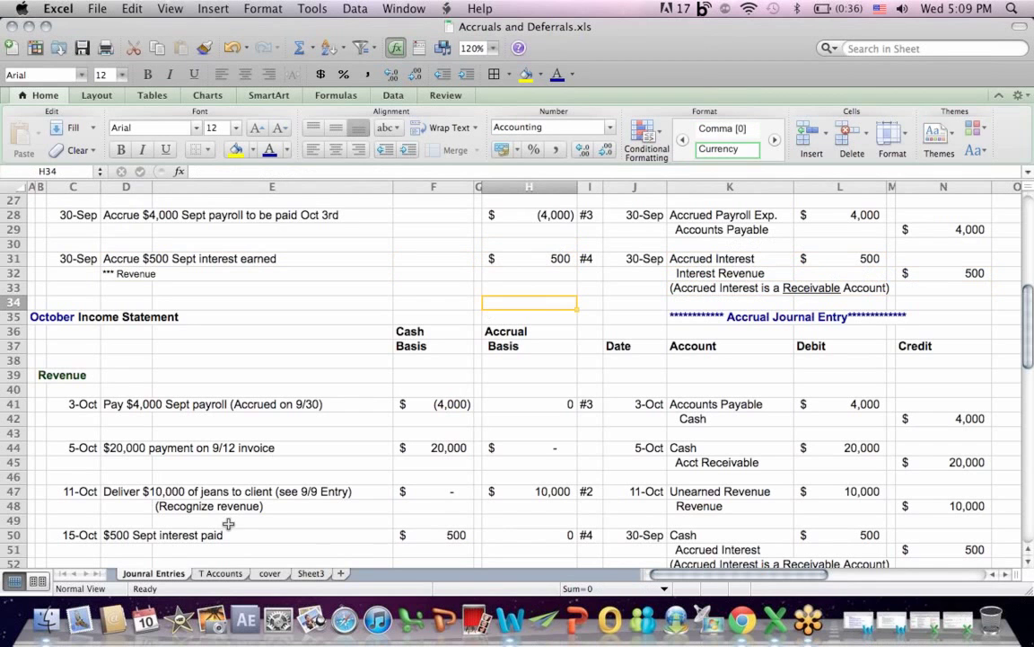
Open the T Accounts sheet and point out the numbered journal entries beside the balance sheet and income statement T-accounts.
left_click(221, 573)
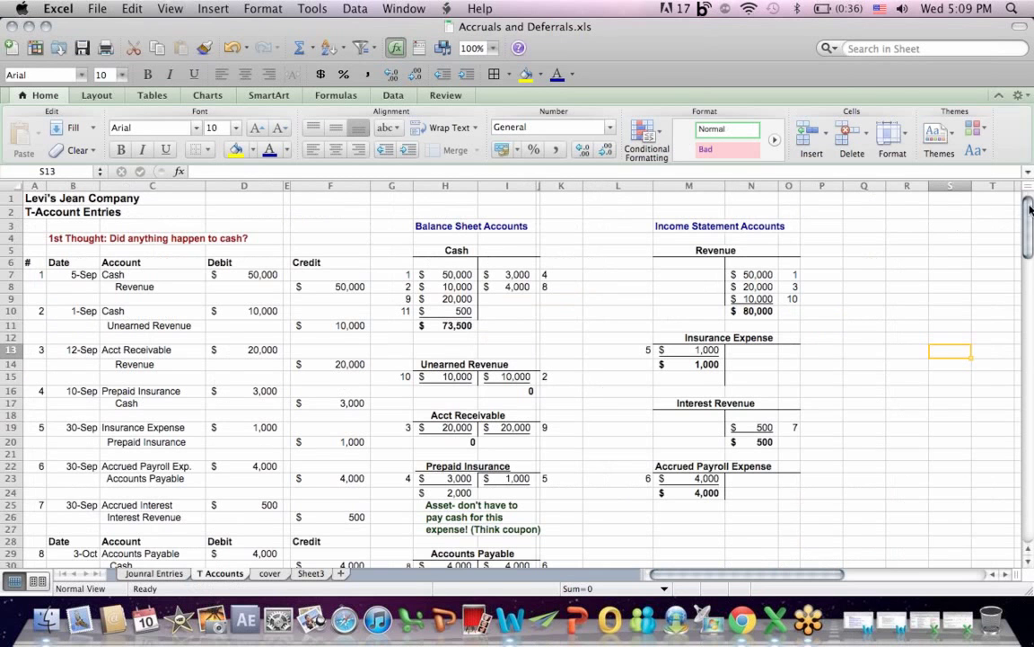
left_click_drag(1030, 210, 1029, 205)
left_click_drag(81, 261, 308, 543)
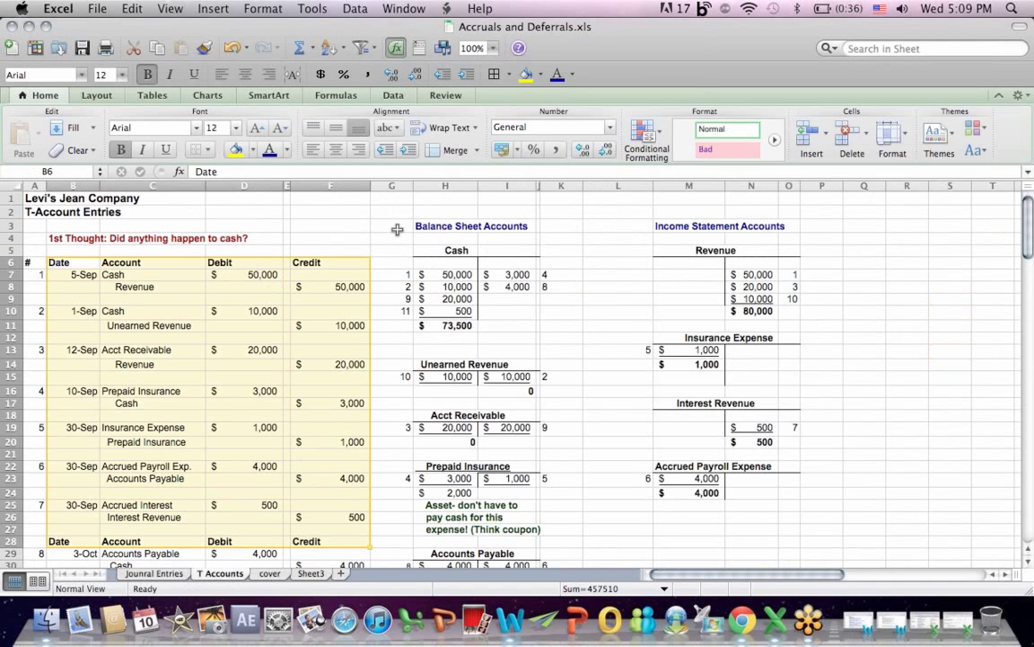
left_click_drag(438, 250, 771, 485)
left_click(650, 365)
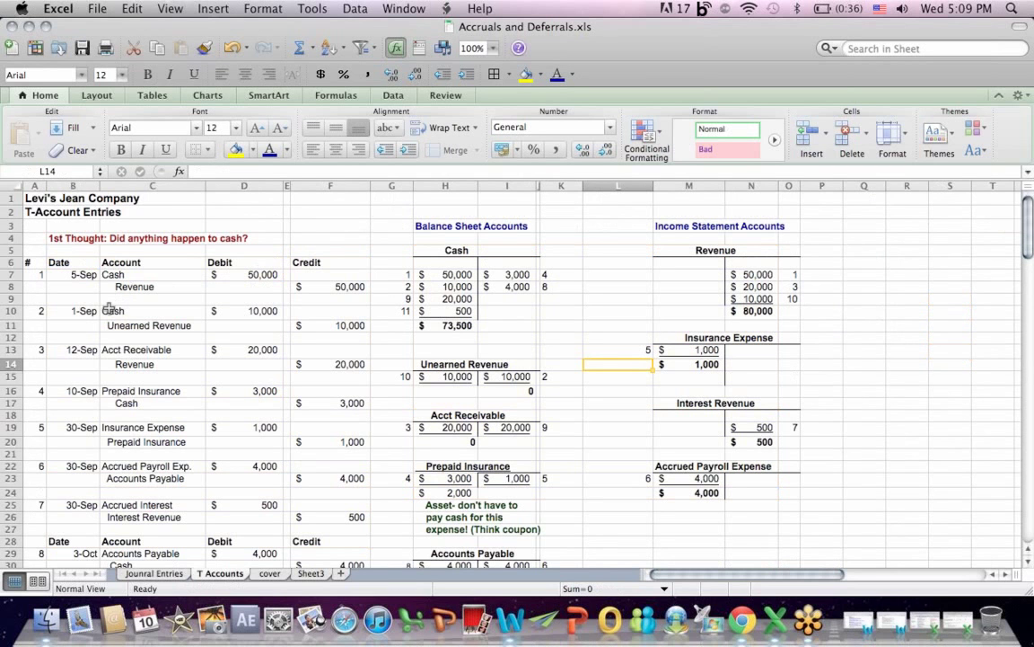
Trace entry 2's $10,000 Unearned Revenue credit from the journal to the credit side of the Unearned Revenue T-account.
left_click_drag(111, 311, 328, 325)
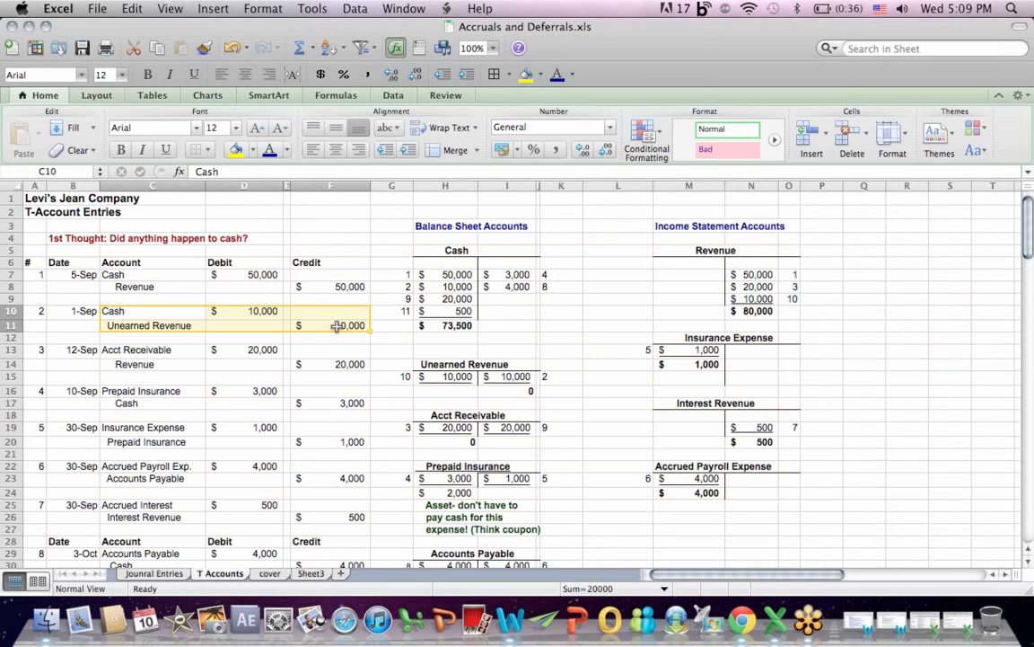
left_click(501, 376)
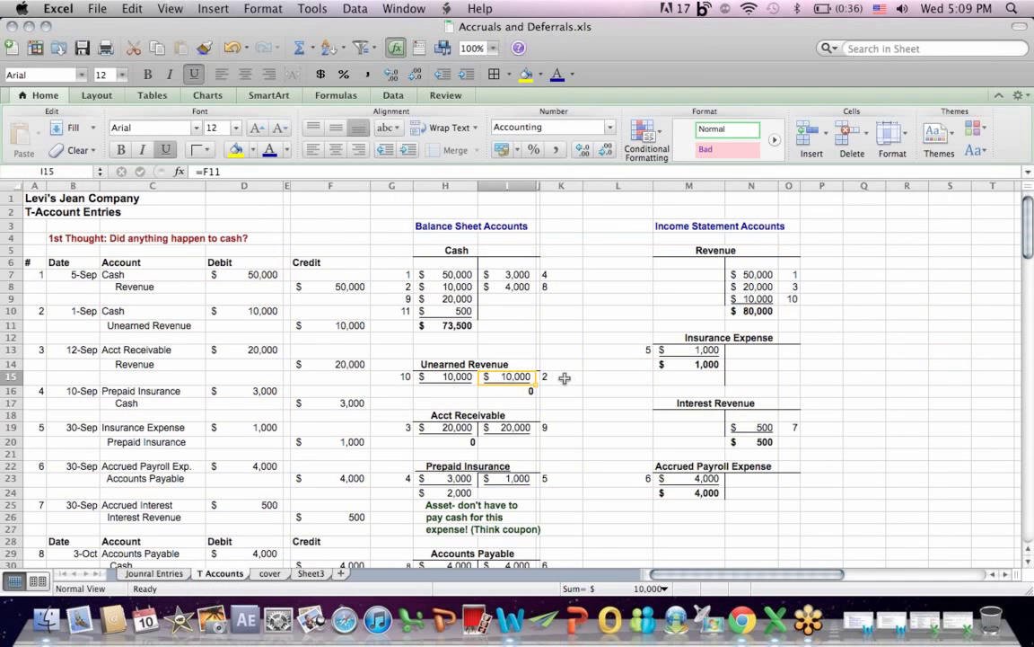
left_click_drag(561, 376, 489, 378)
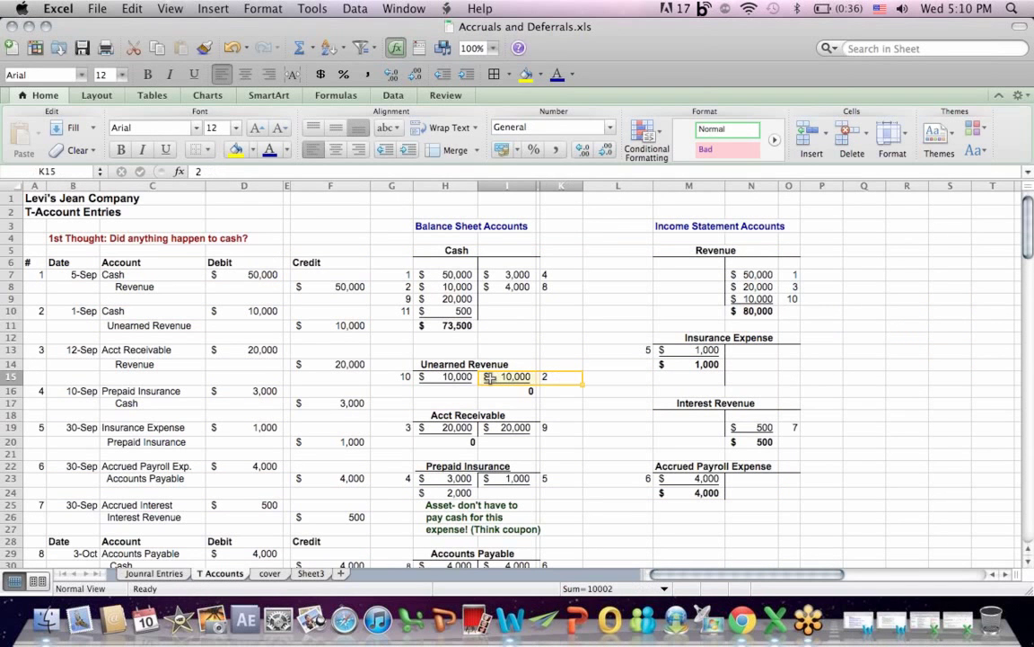
left_click(43, 312)
left_click_drag(134, 325, 322, 329)
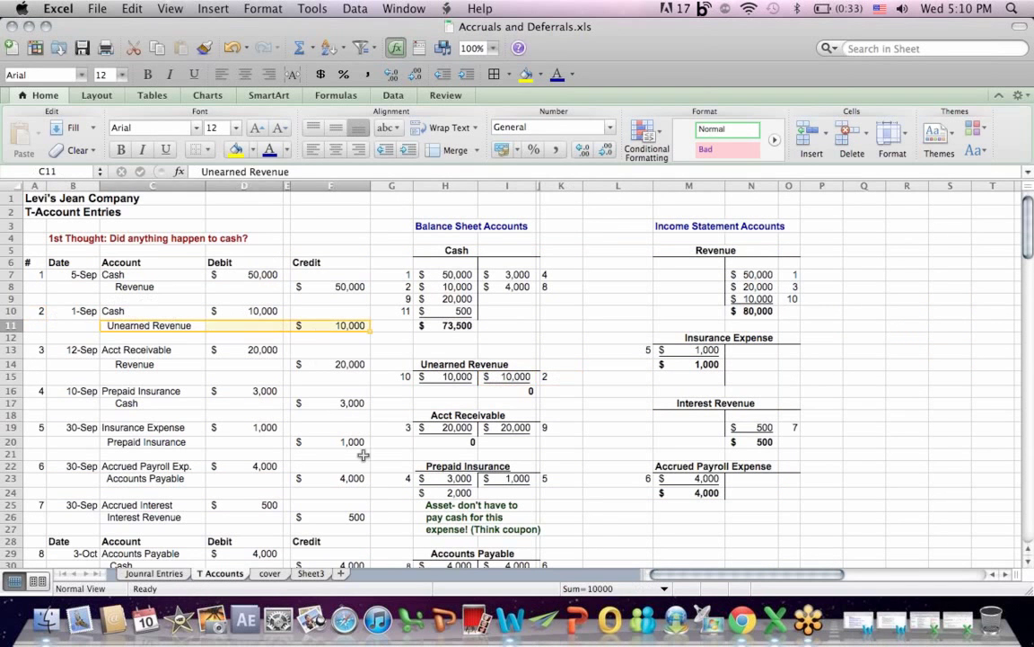
left_click(381, 492)
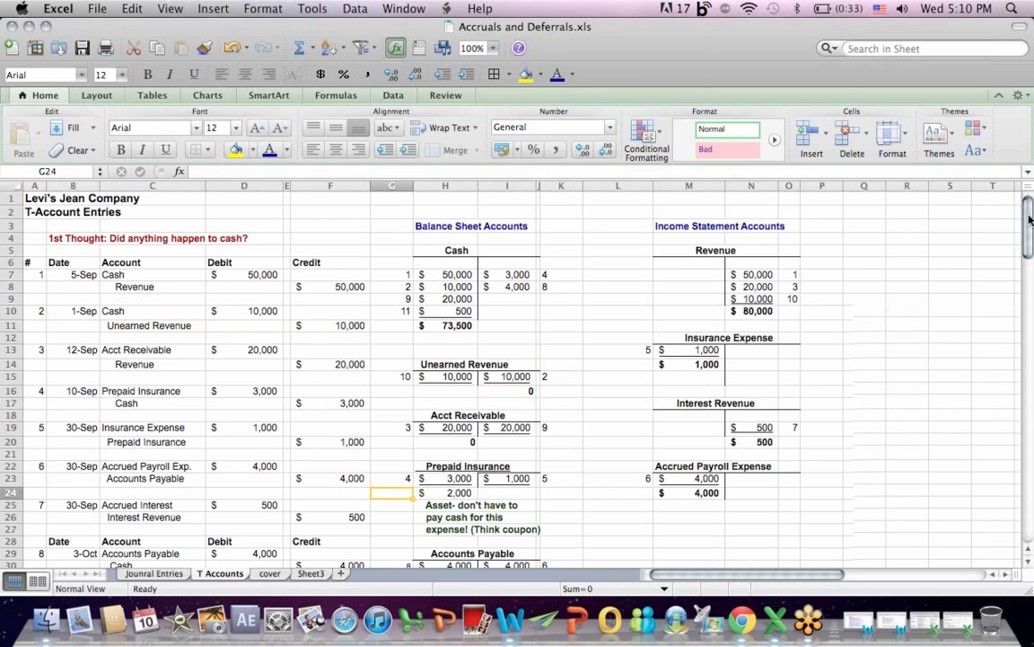
Review journal entry 10 of 11-Oct, highlighting the $10,000 Unearned Revenue debit and the matching Revenue credit.
left_click_drag(1025, 214, 1018, 249)
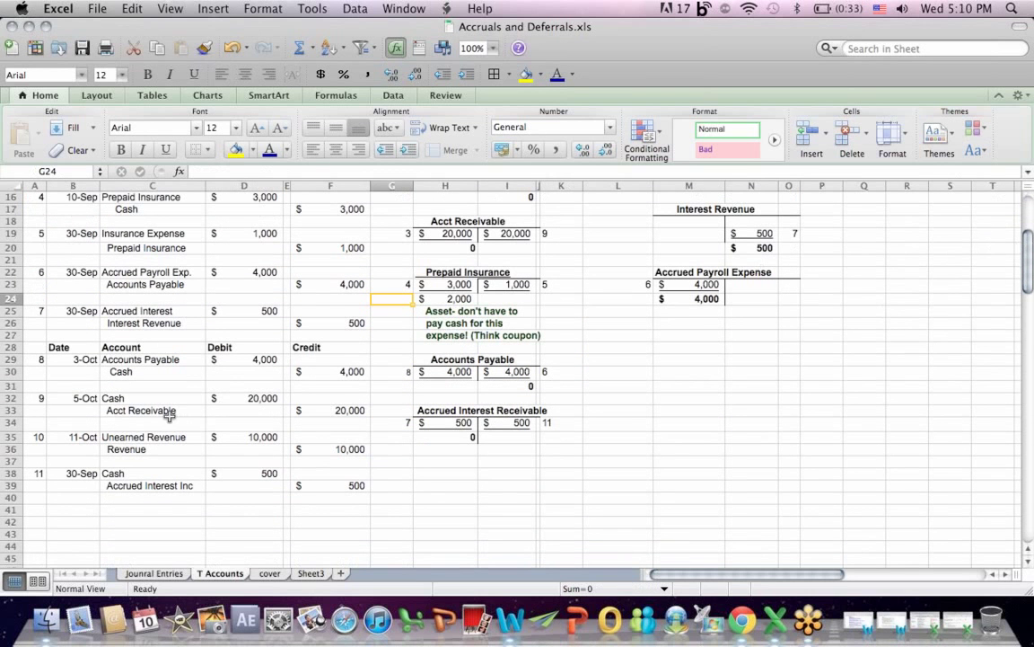
left_click_drag(107, 436, 239, 436)
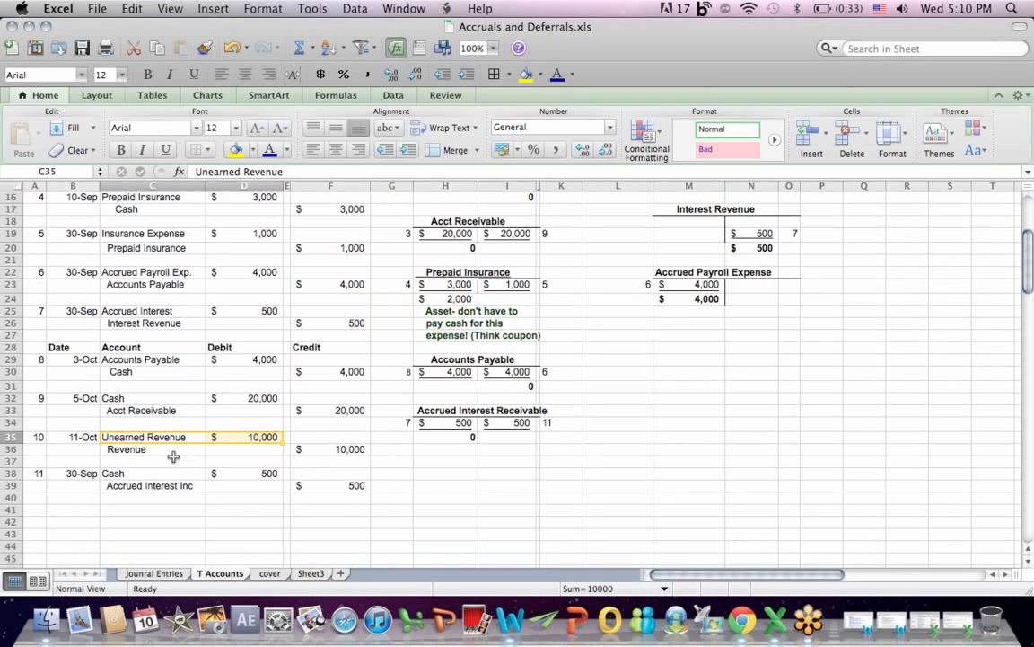
left_click_drag(173, 452, 344, 458)
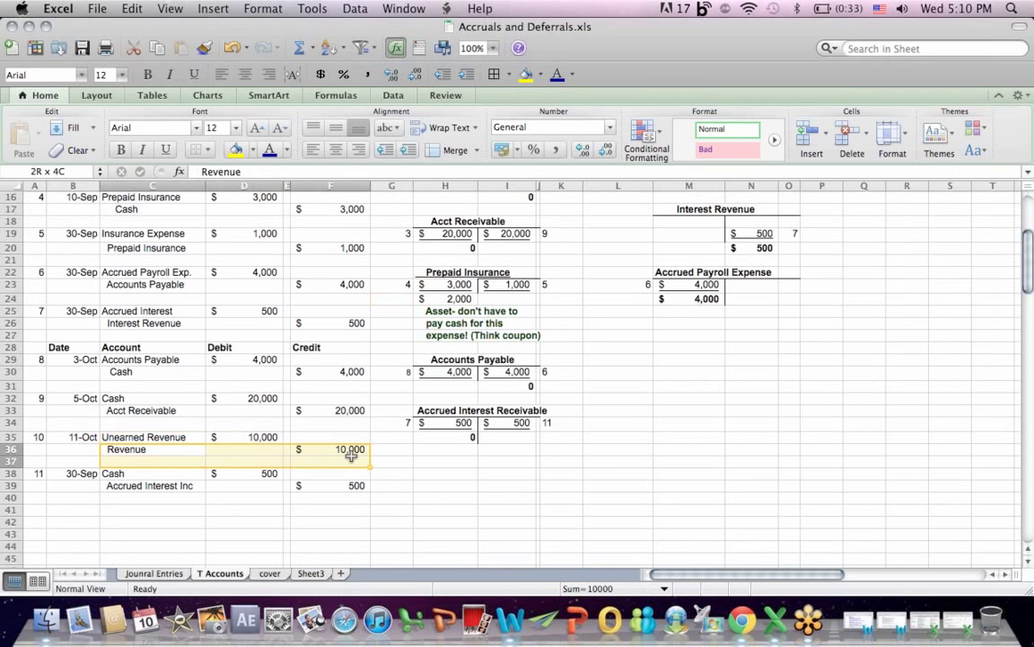
left_click(855, 284)
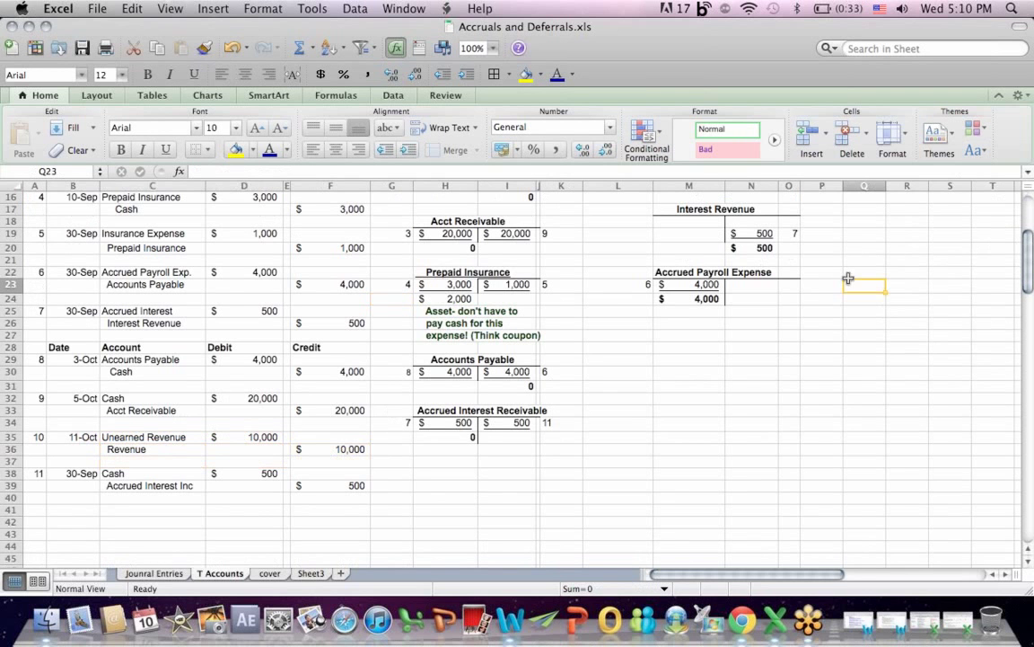
Point out entries 10 and 2 offsetting each other in the Unearned Revenue T-account, along with its ending balance.
left_click_drag(1030, 272, 1030, 244)
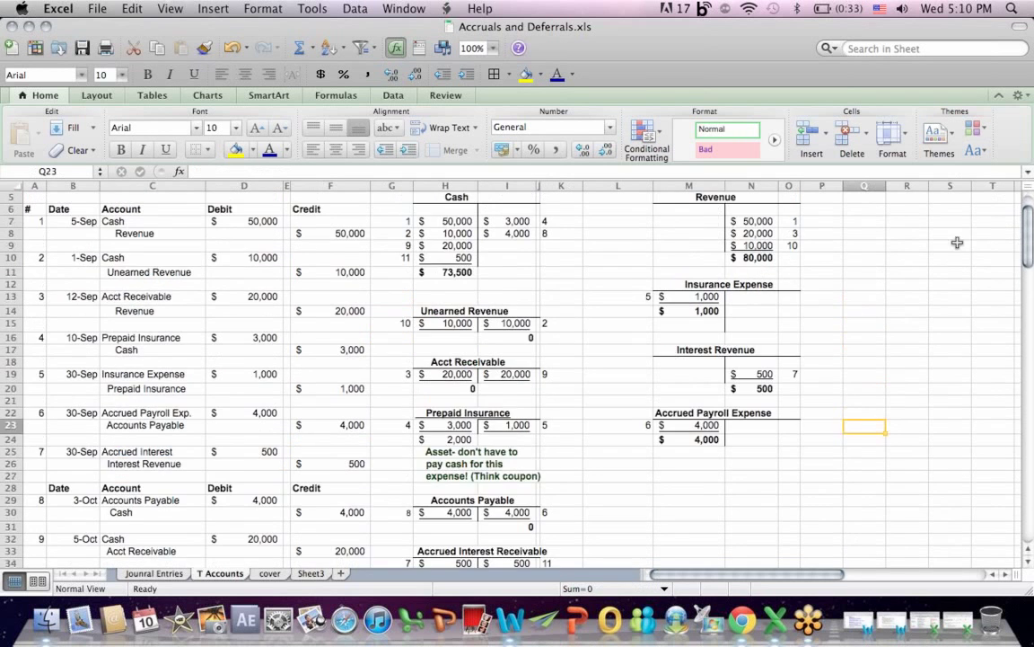
left_click_drag(404, 319, 552, 322)
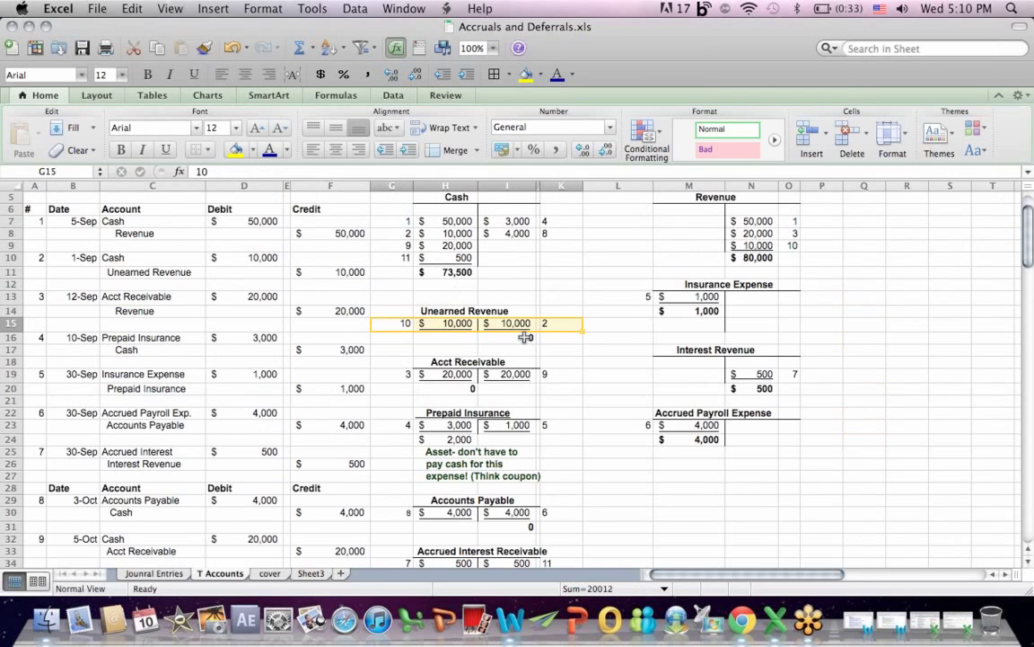
left_click(526, 336)
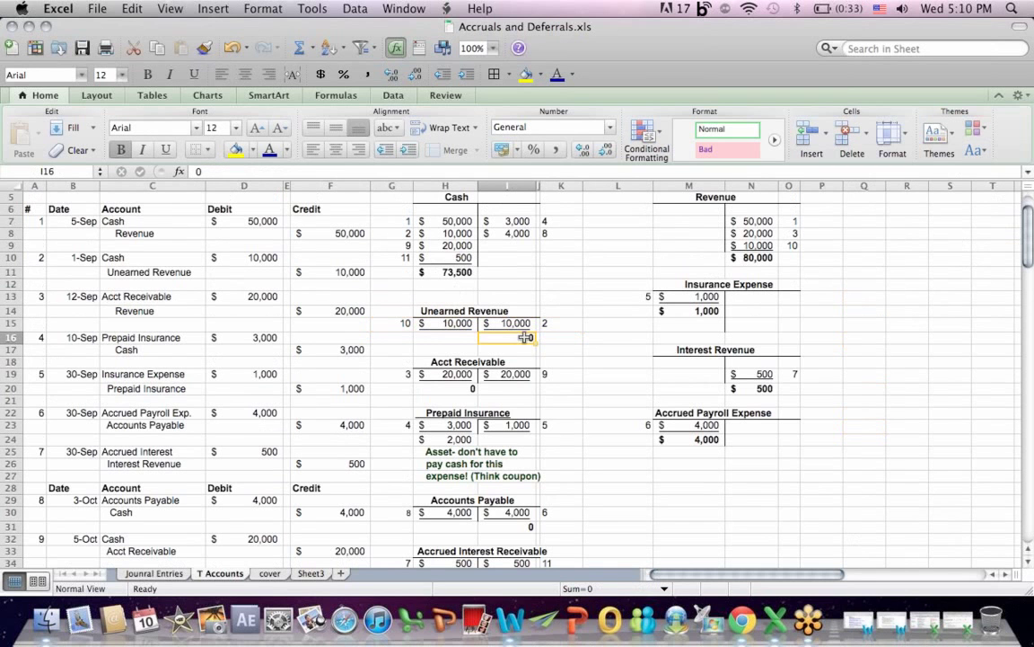
Trace entry 4's $3,000 Prepaid Insurance debit from the 10-Sep journal entry to the Prepaid Insurance T-account.
left_click(454, 412)
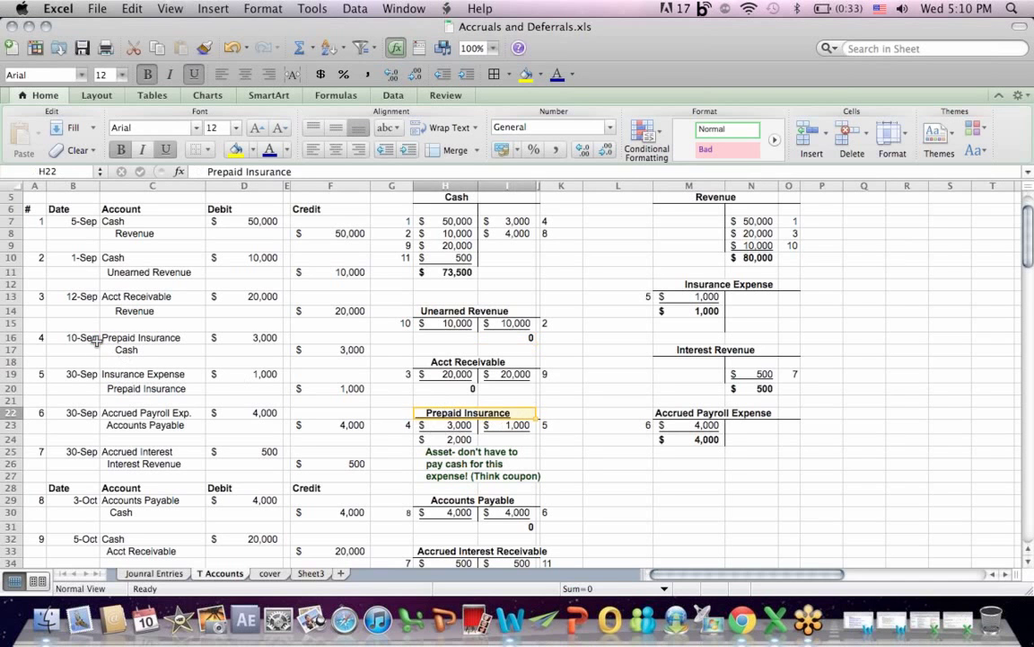
left_click_drag(96, 340, 151, 338)
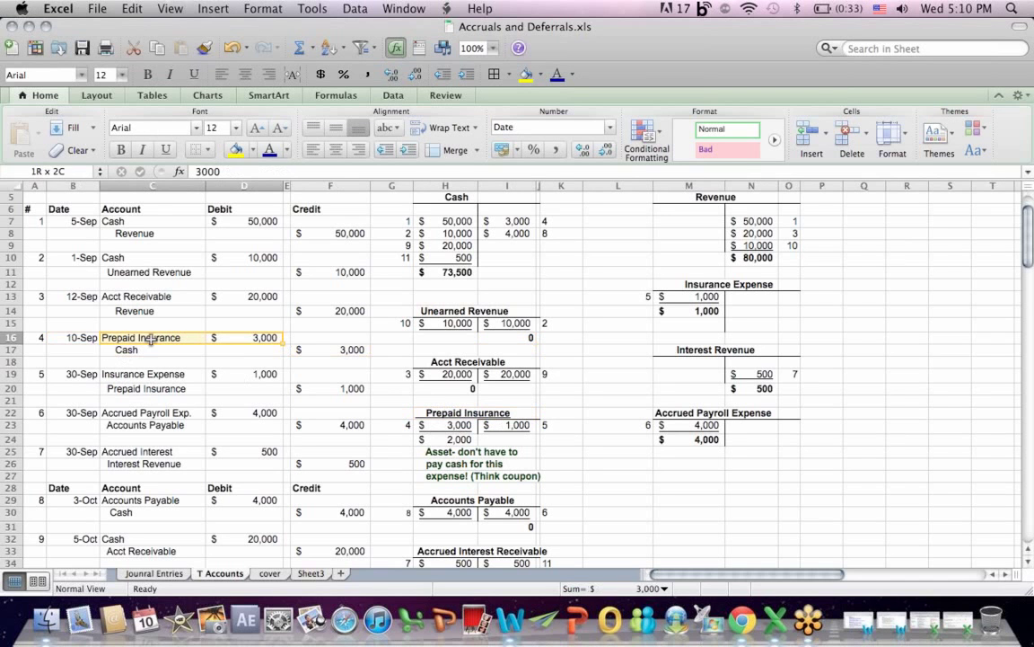
left_click(456, 425)
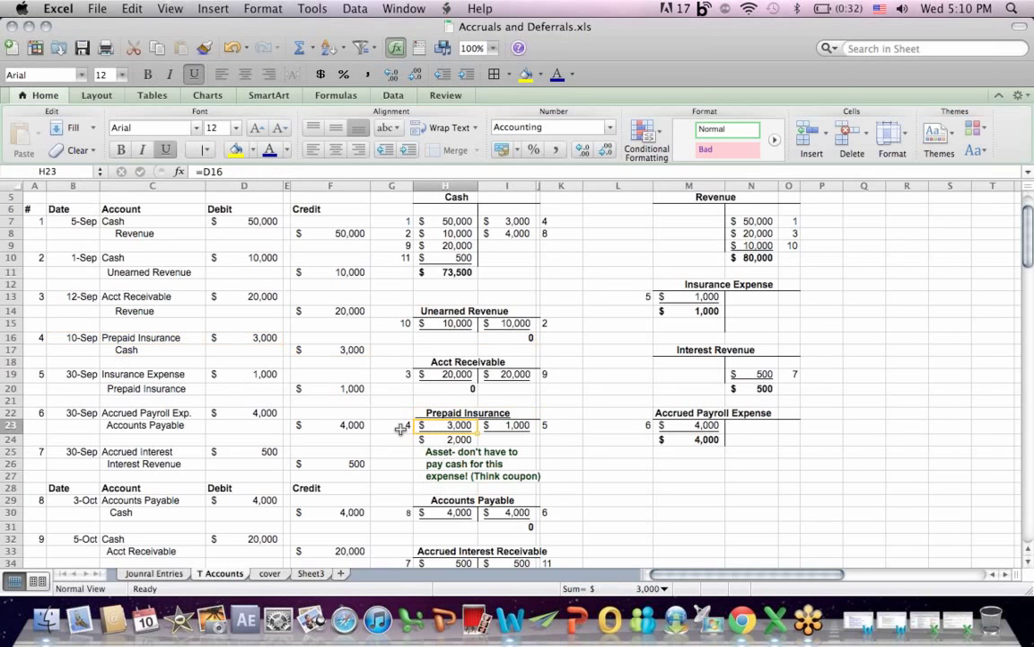
left_click_drag(397, 424, 446, 426)
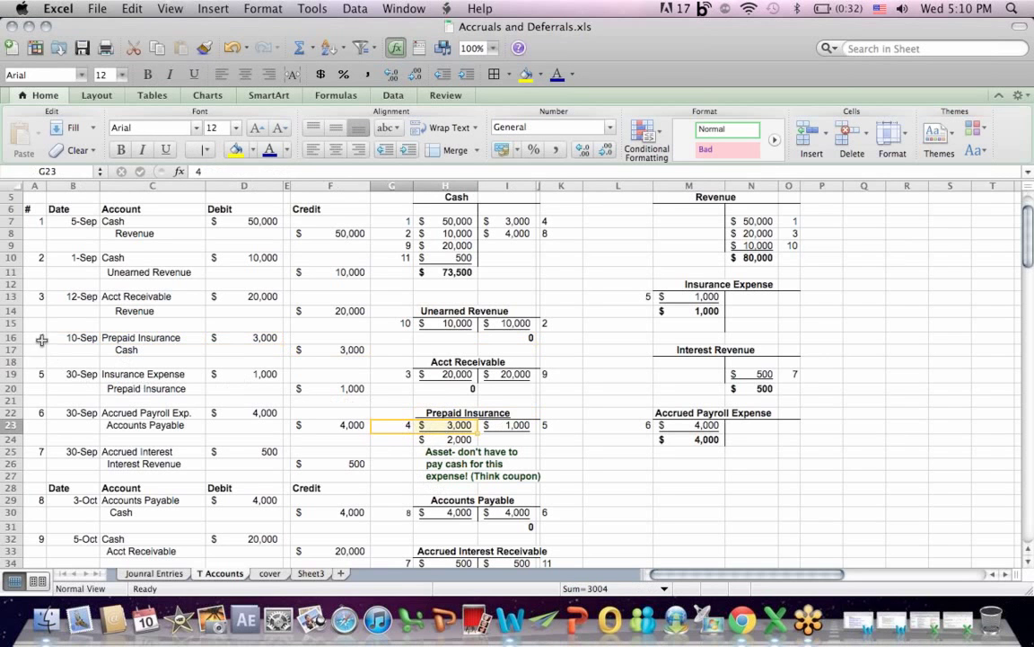
left_click_drag(41, 339, 322, 356)
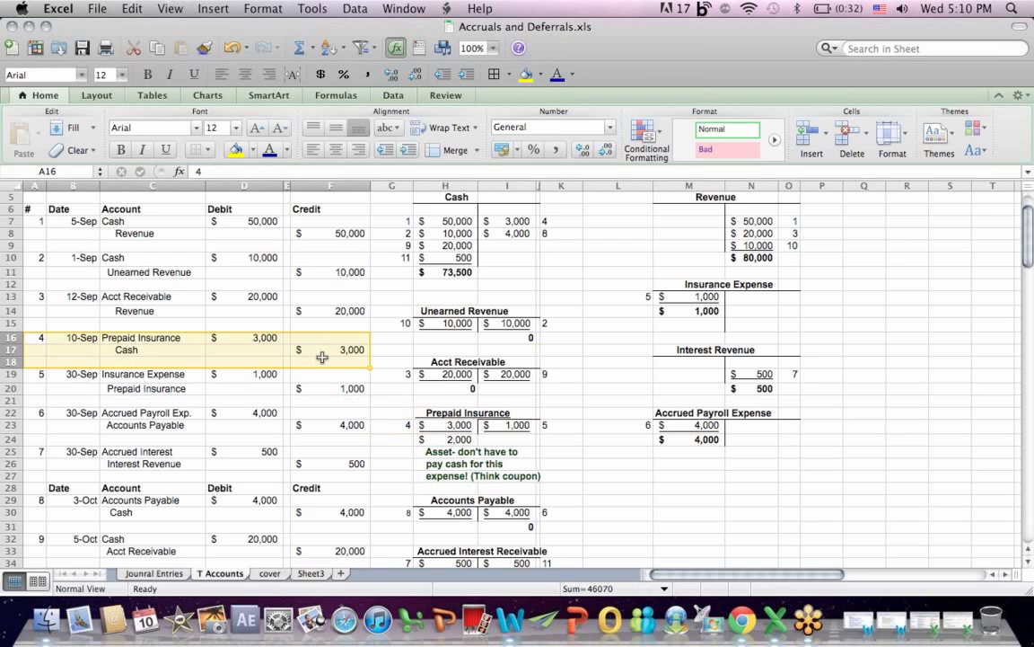
Trace entry 5's $1,000 Prepaid Insurance credit from the 30-Sep insurance expense entry to the Prepaid Insurance T-account.
left_click(166, 374)
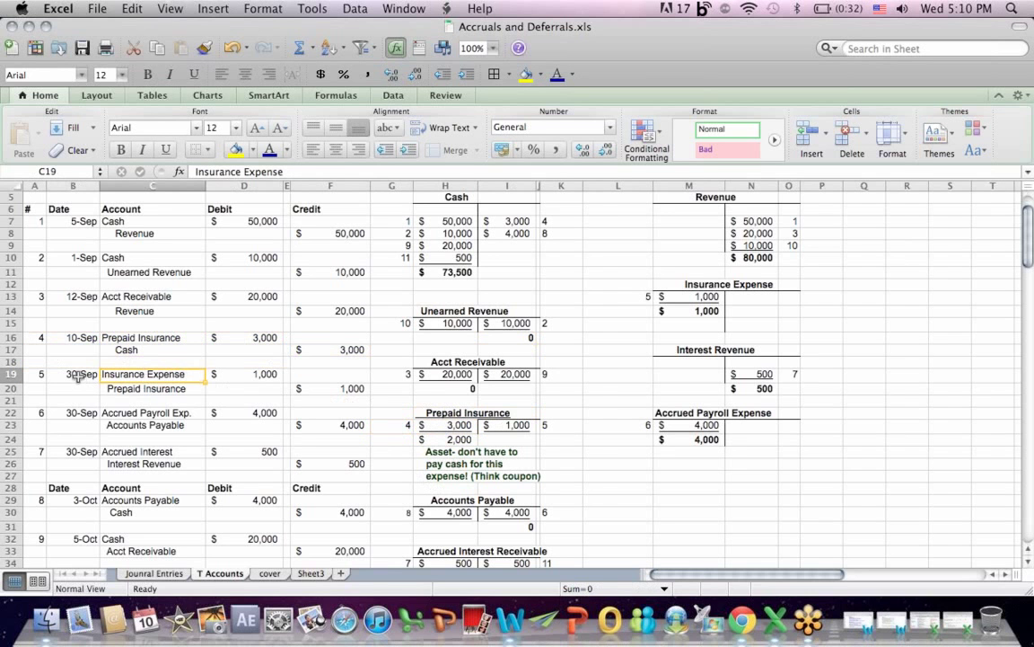
left_click_drag(78, 377, 350, 391)
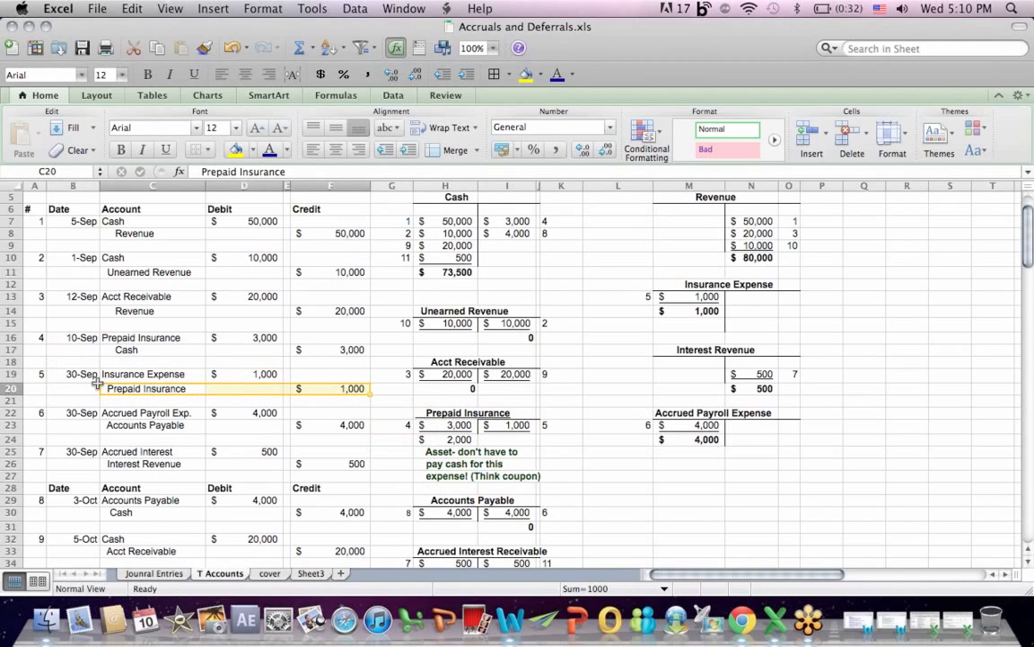
left_click(40, 374)
left_click_drag(57, 378, 362, 398)
left_click_drag(508, 426, 581, 434)
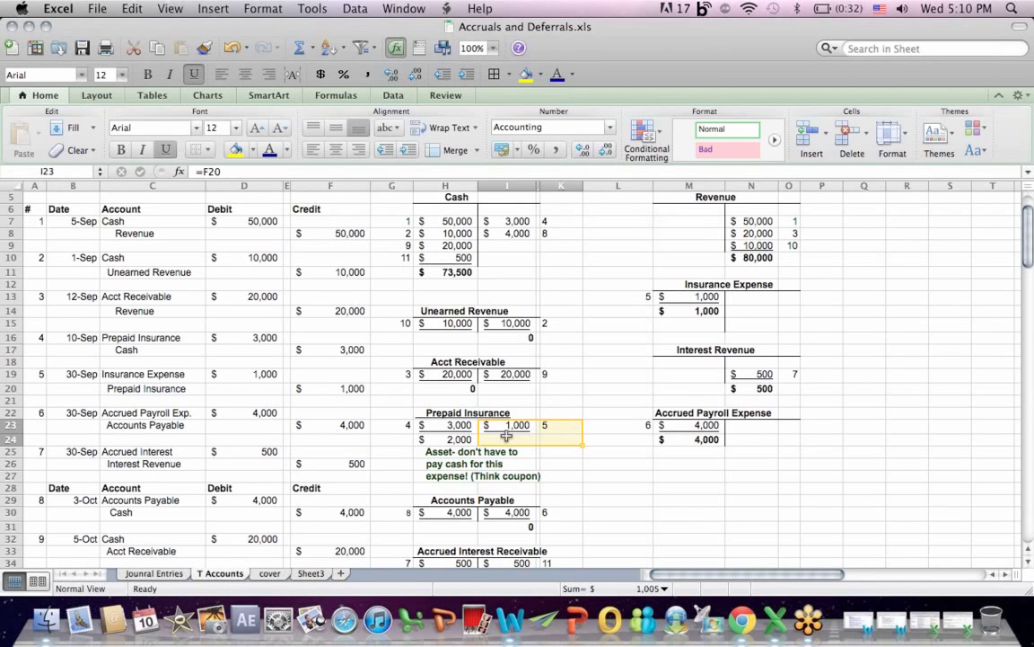
Point out the Prepaid Insurance T-account's remaining balance and the note beneath it about the asset and thinking of a coupon.
left_click_drag(410, 439, 462, 438)
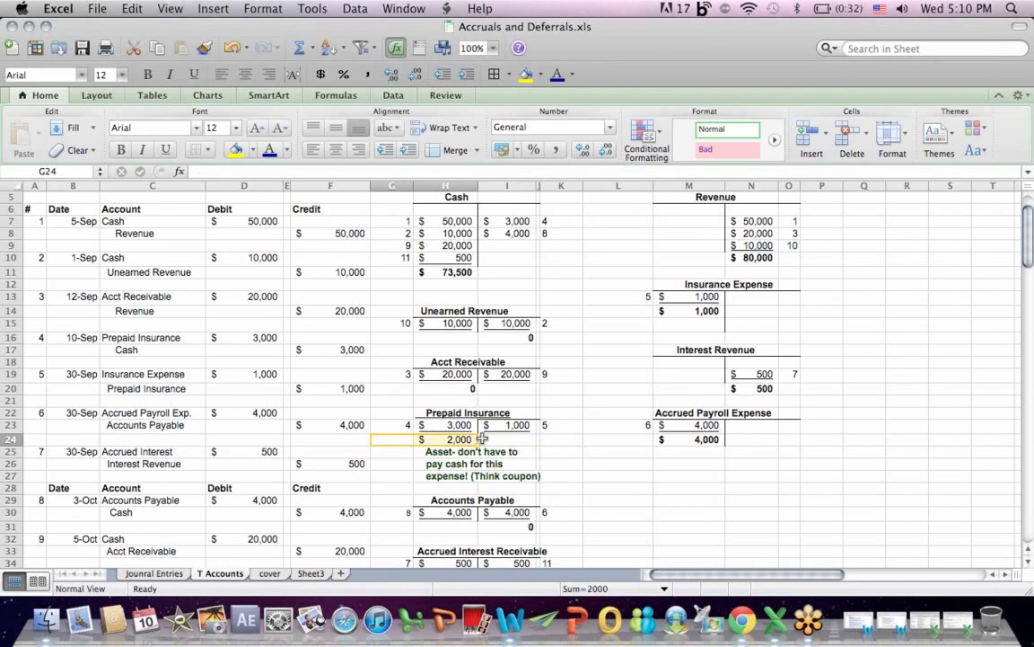
left_click(569, 473)
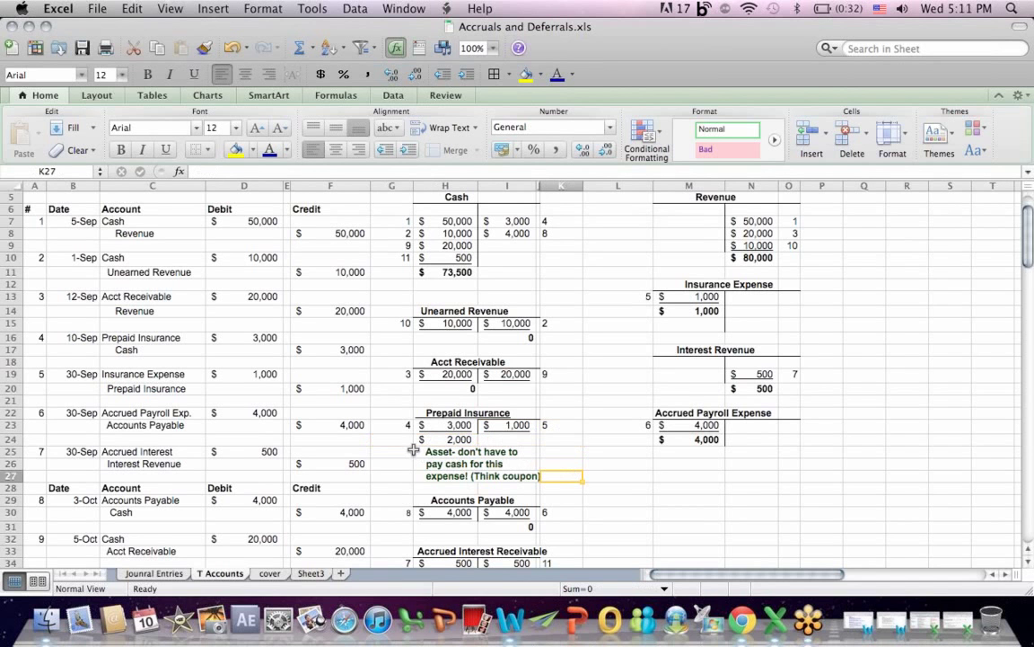
left_click_drag(413, 449, 604, 487)
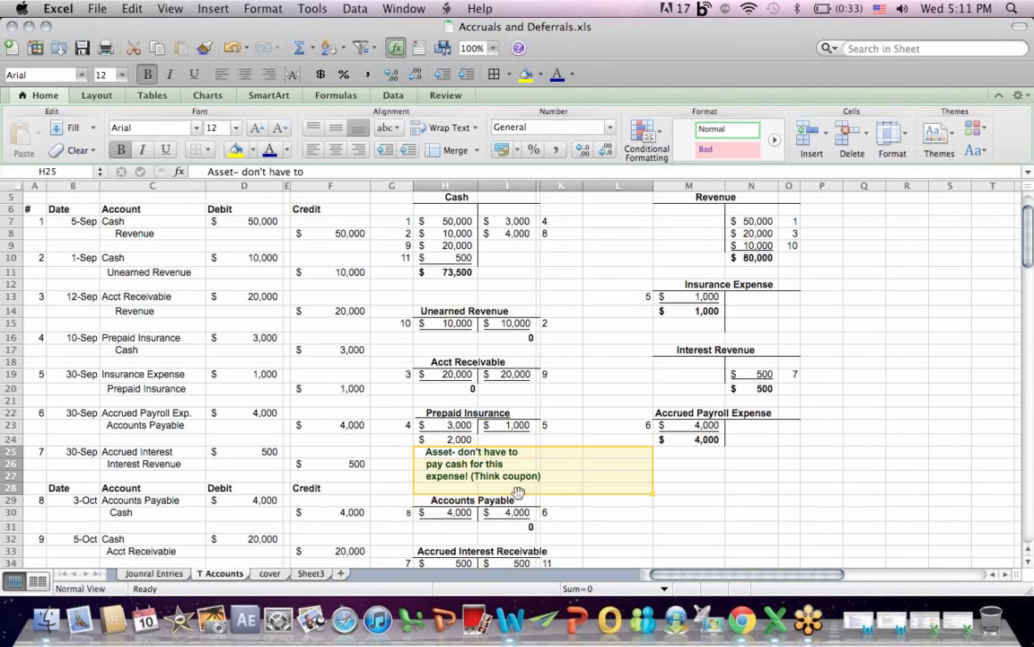
left_click_drag(480, 472, 590, 475)
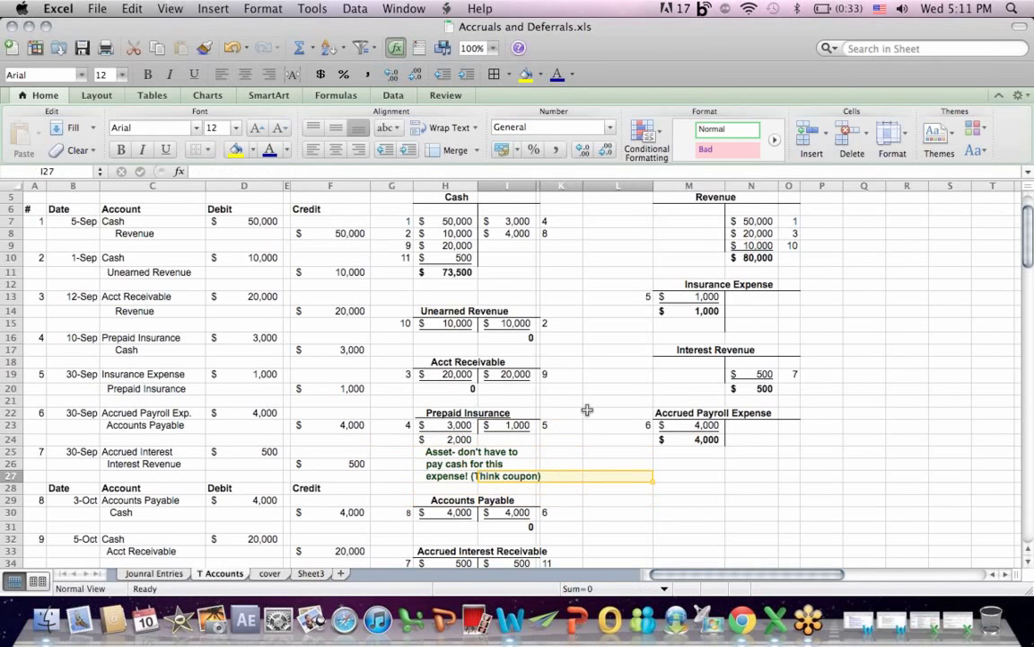
left_click(609, 387)
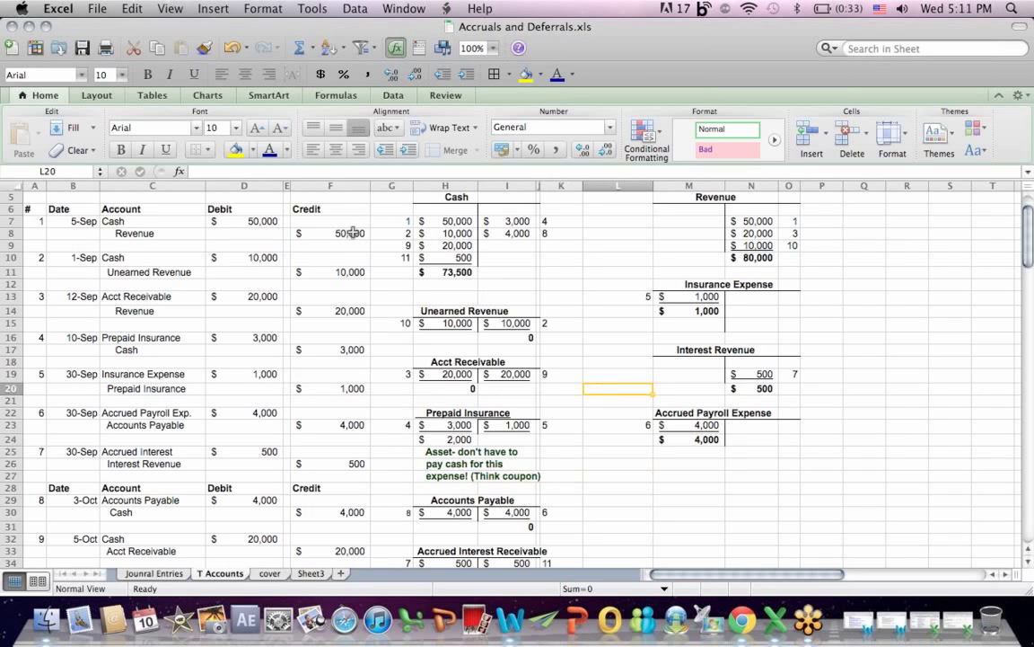
Highlight the whole Unearned Revenue T-account and the Prepaid Insurance T-account as the two deferral examples.
left_click(406, 310)
left_click_drag(422, 311, 575, 341)
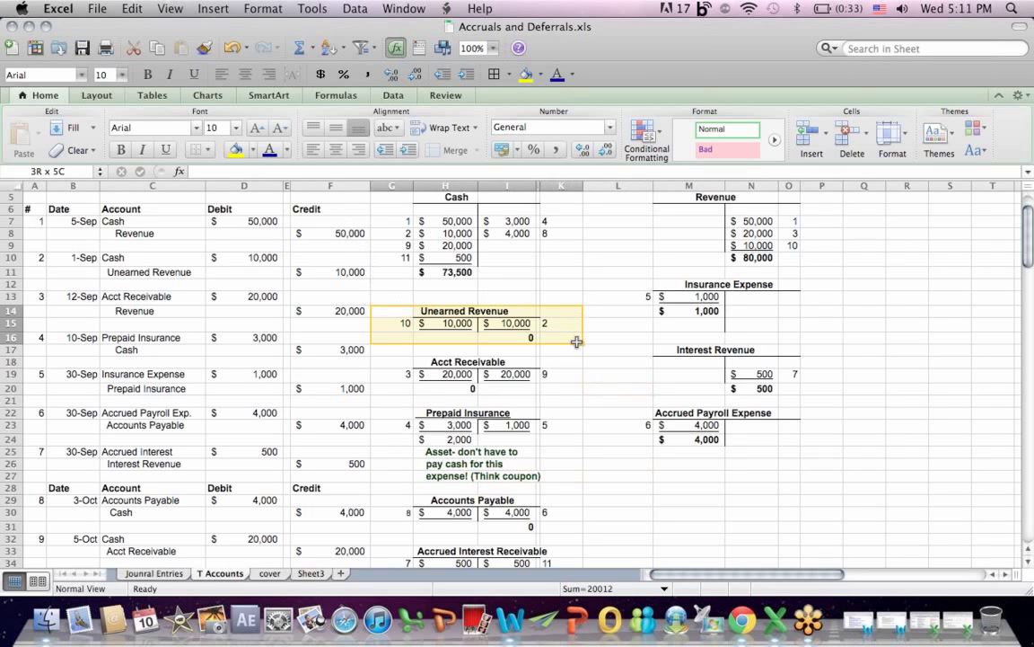
left_click_drag(392, 413, 618, 462)
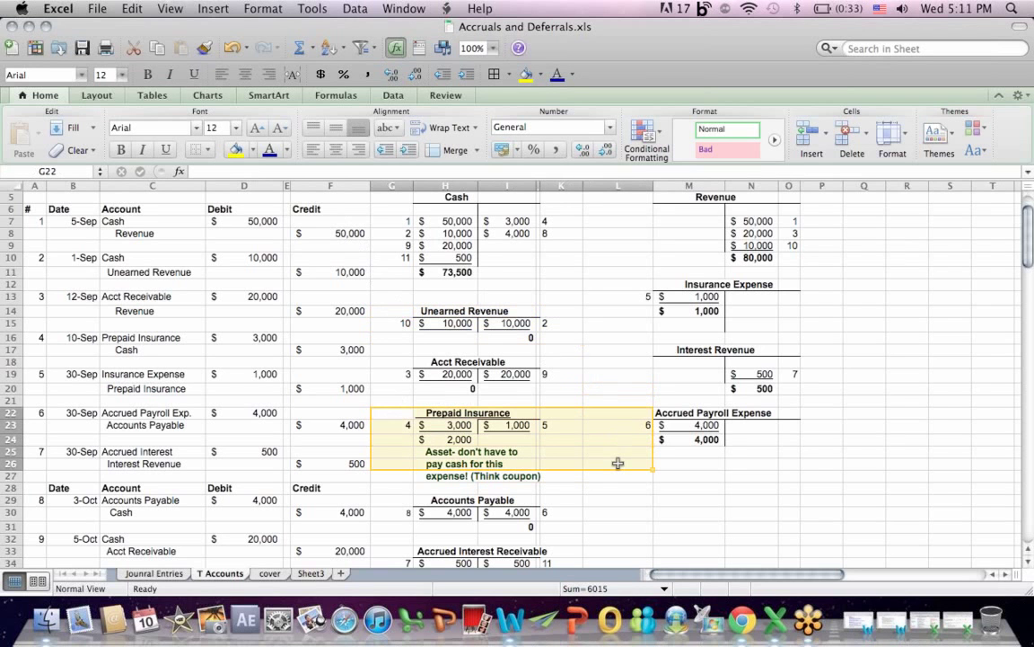
left_click(637, 521)
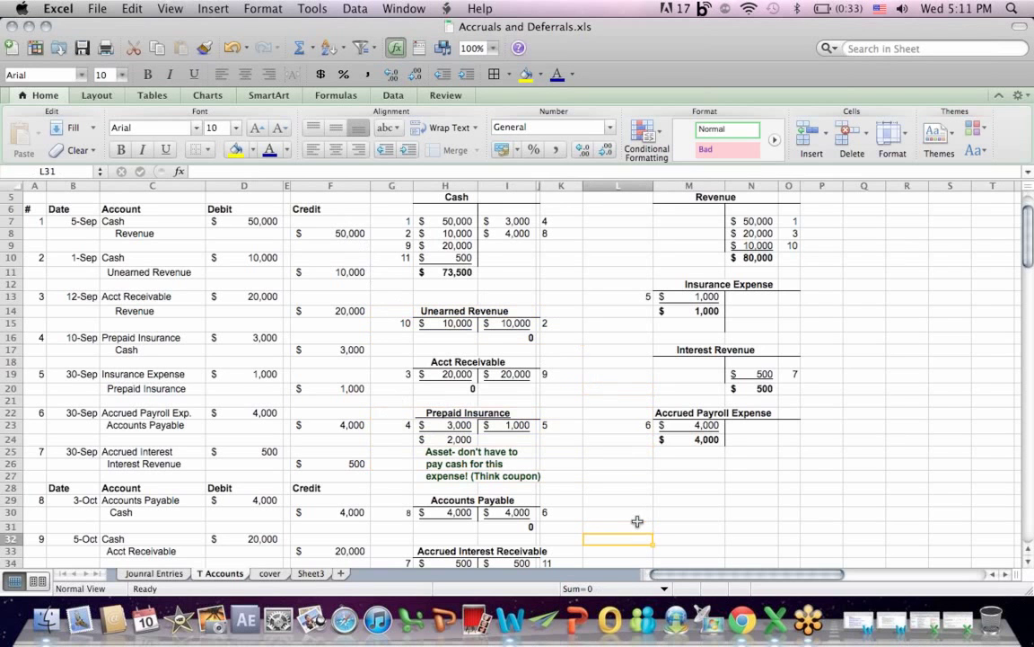
Highlight the entries 7 and 11 postings in the Accrued Interest Receivable T-account.
key("Down")
key("Down")
key("Down")
scroll(637, 522, "down", 2)
left_click_drag(397, 526, 570, 554)
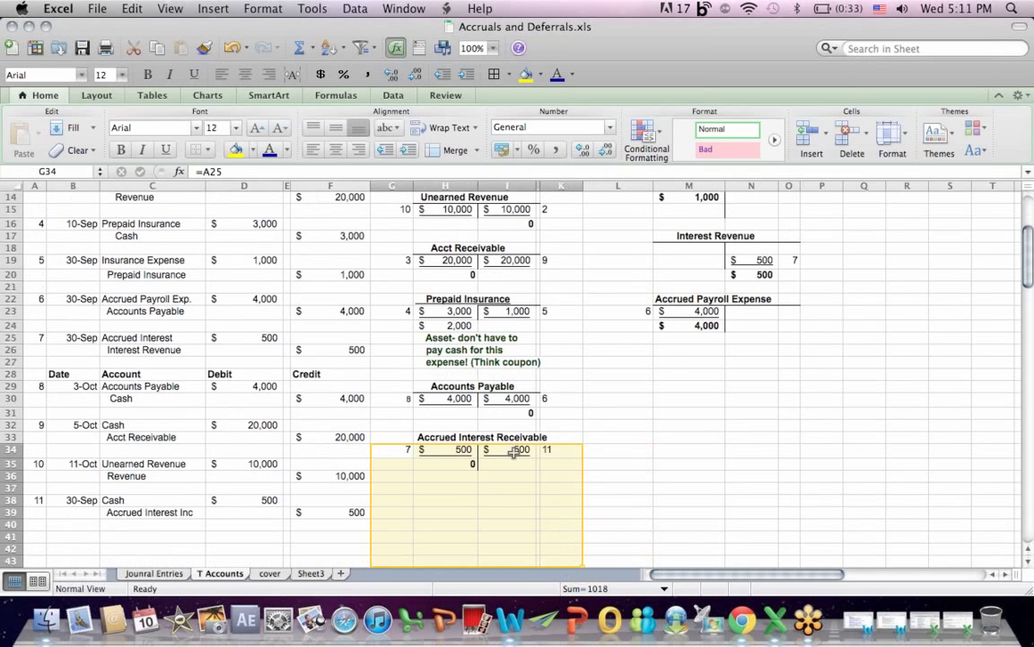
Trace entry 11's $500 credit from the cash collection entry to the Accrued Interest Receivable T-account, then highlight the whole T-account.
left_click(460, 449)
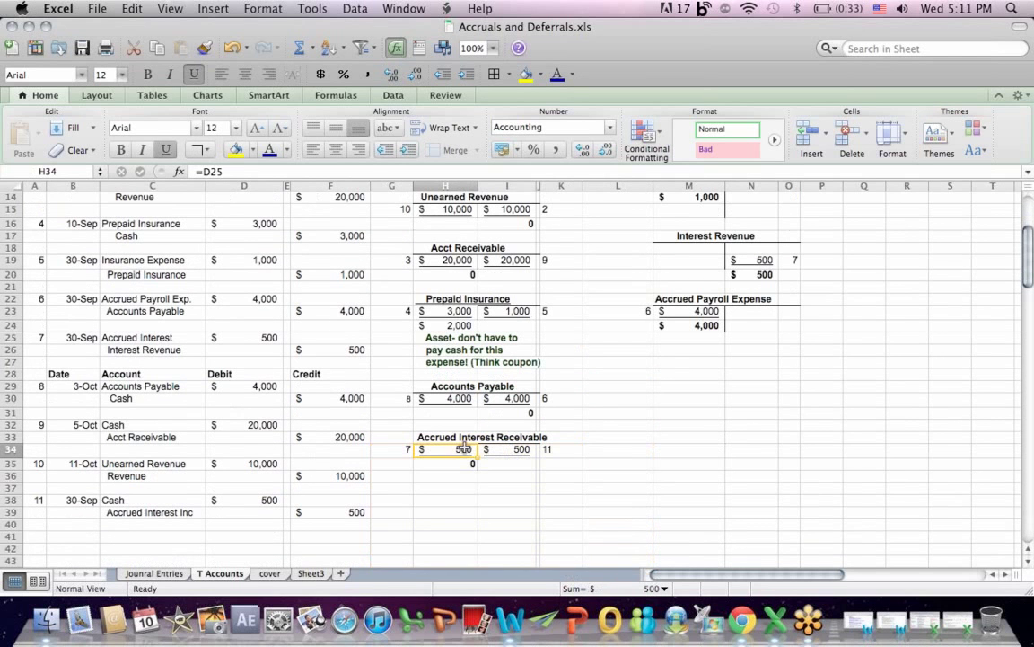
left_click_drag(508, 449, 624, 449)
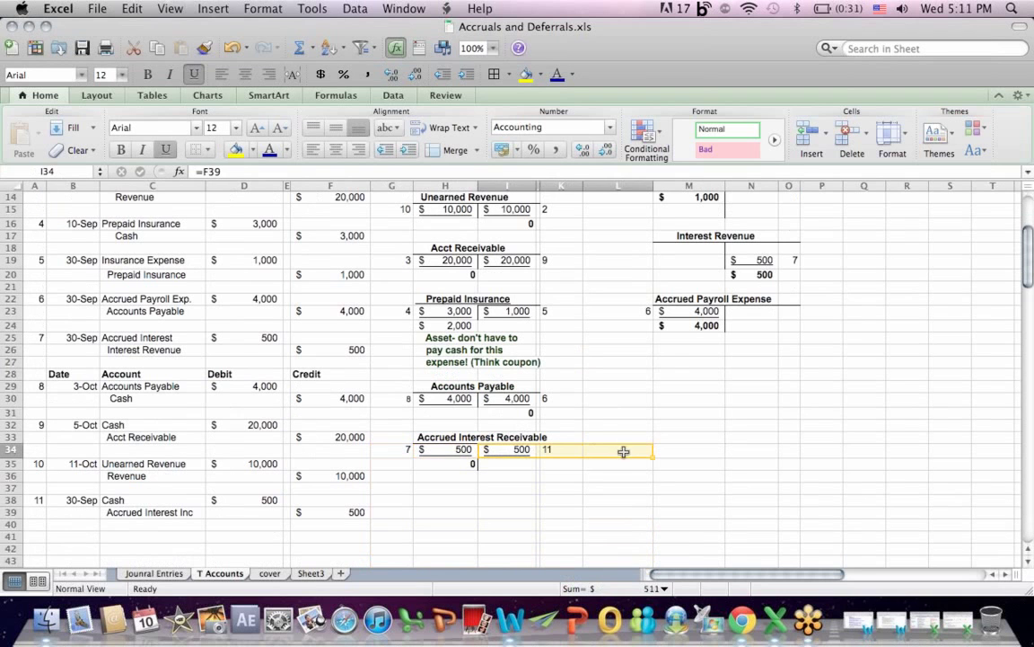
left_click_drag(111, 504, 358, 513)
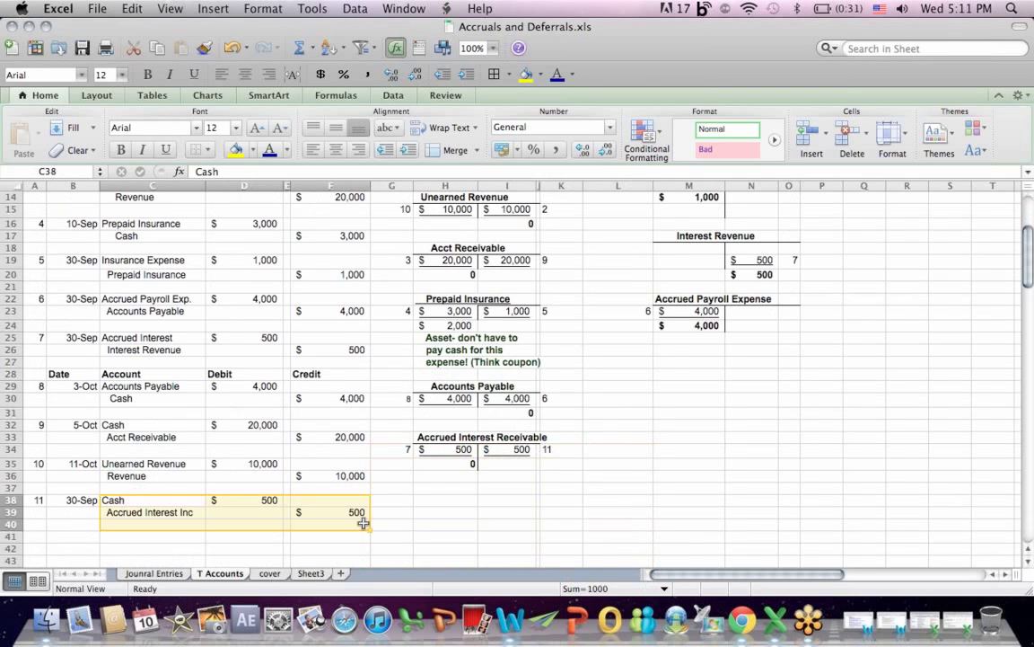
left_click(503, 449)
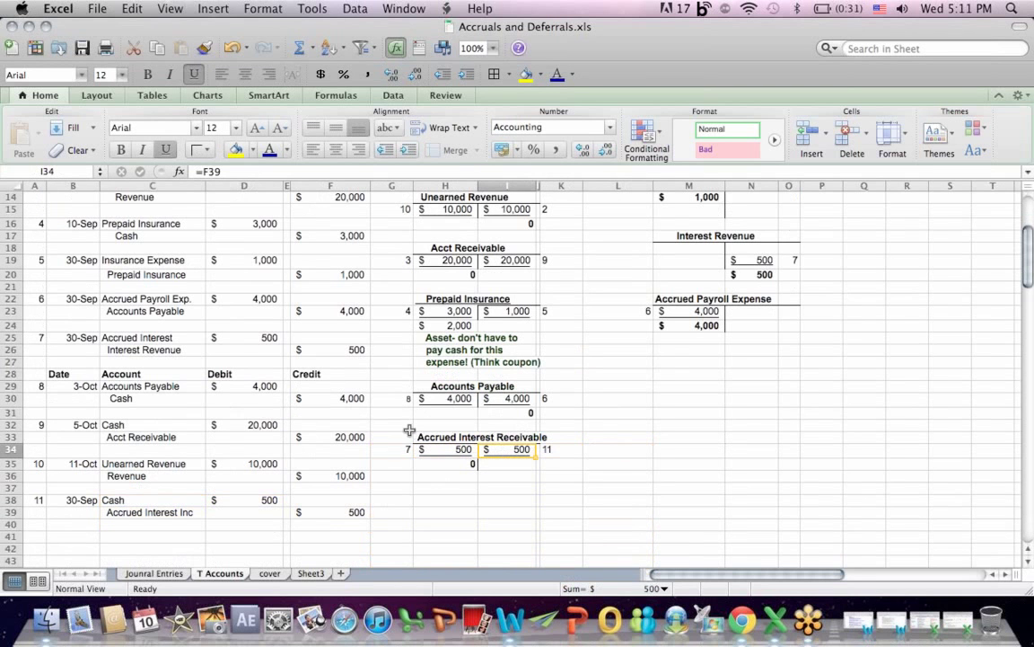
left_click_drag(403, 437, 626, 484)
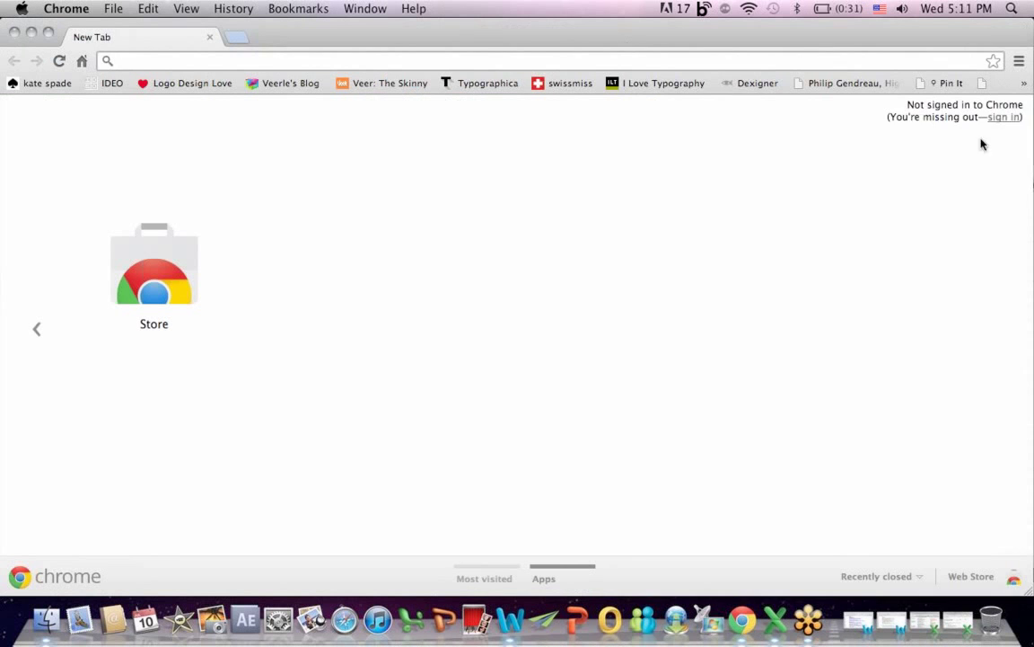
Switch to Chrome and open the bookmarked stltest.net website.
left_click(1023, 83)
scroll(782, 551, "down", 10)
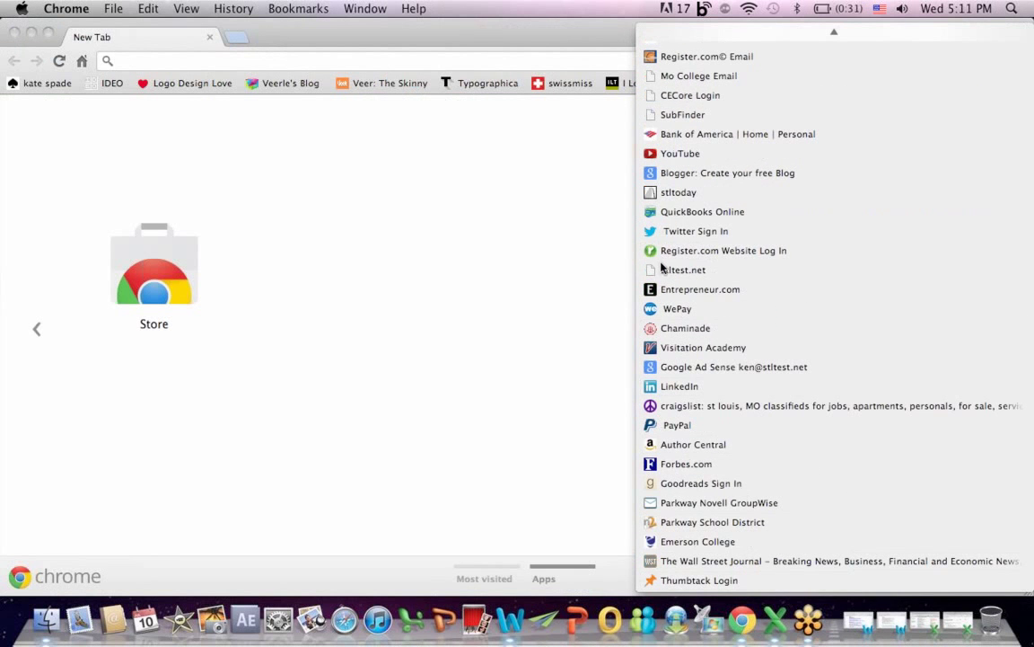
left_click(666, 270)
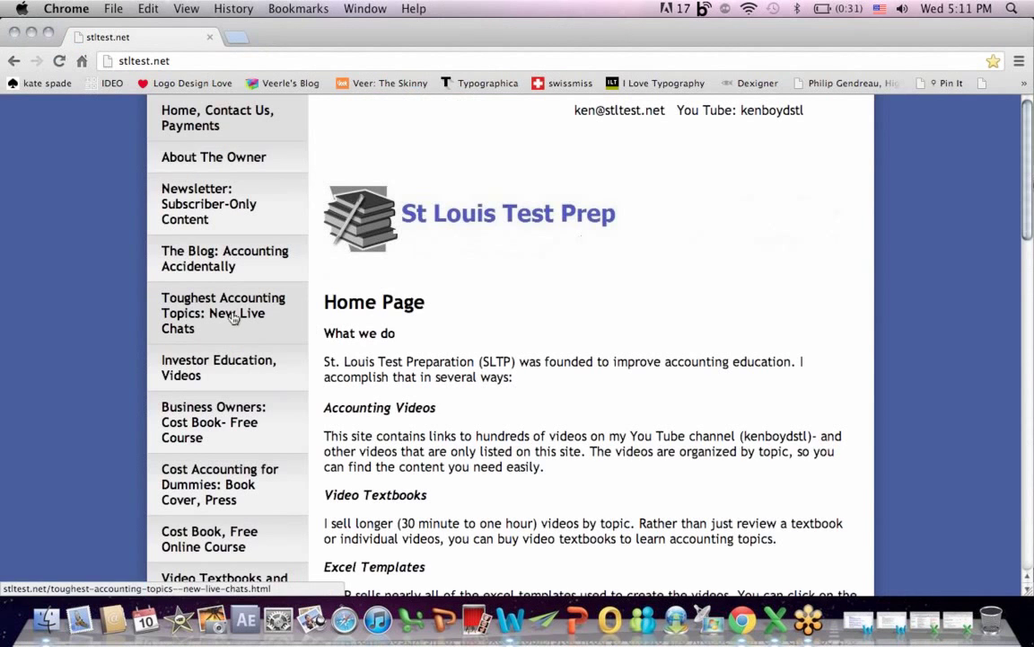
Open the Toughest Accounting Topics: New Live Chats page and review the upcoming courses, sign-up instructions and session cost.
left_click(231, 318)
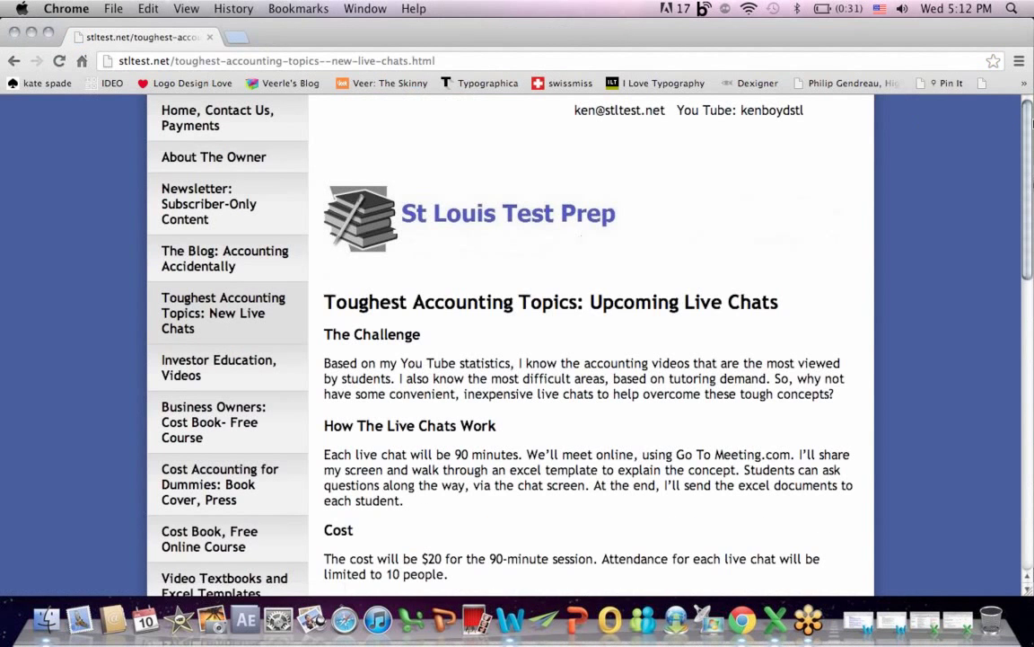
scroll(988, 224, "down", 5)
left_click_drag(1032, 232, 1032, 292)
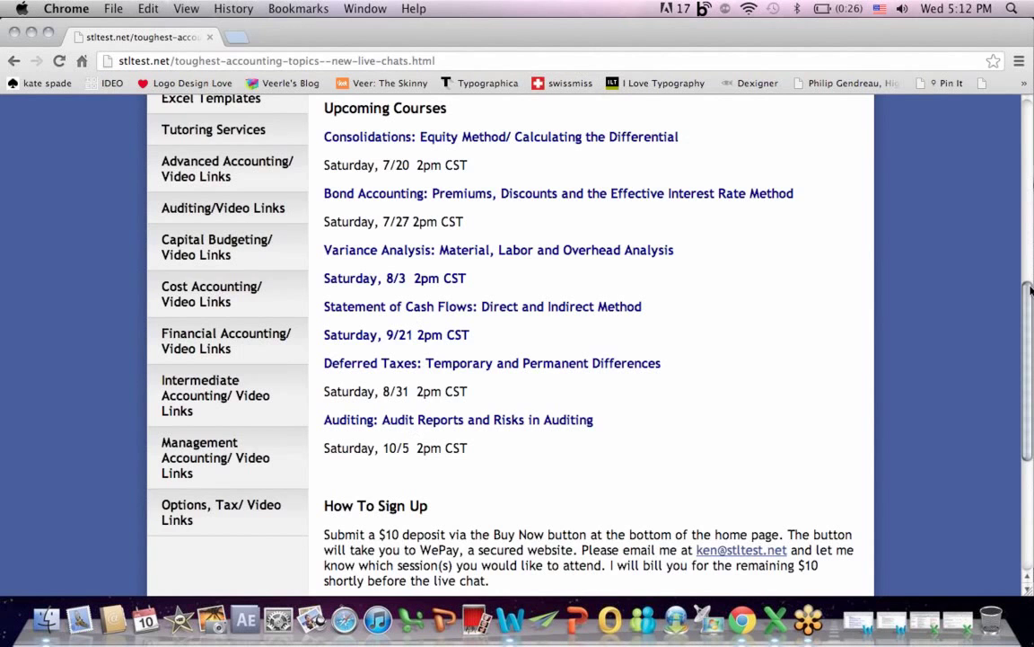
left_click_drag(1030, 290, 1020, 227)
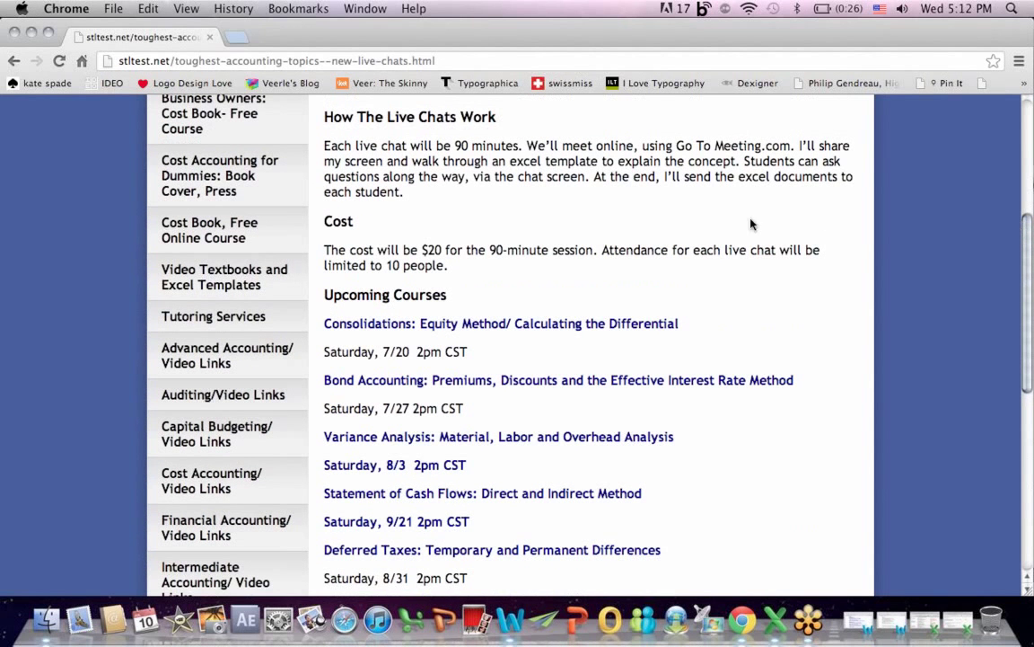
Open the Cost Accounting for Dummies: Book Cover, Press page and bring the full book cover into view.
left_click(214, 176)
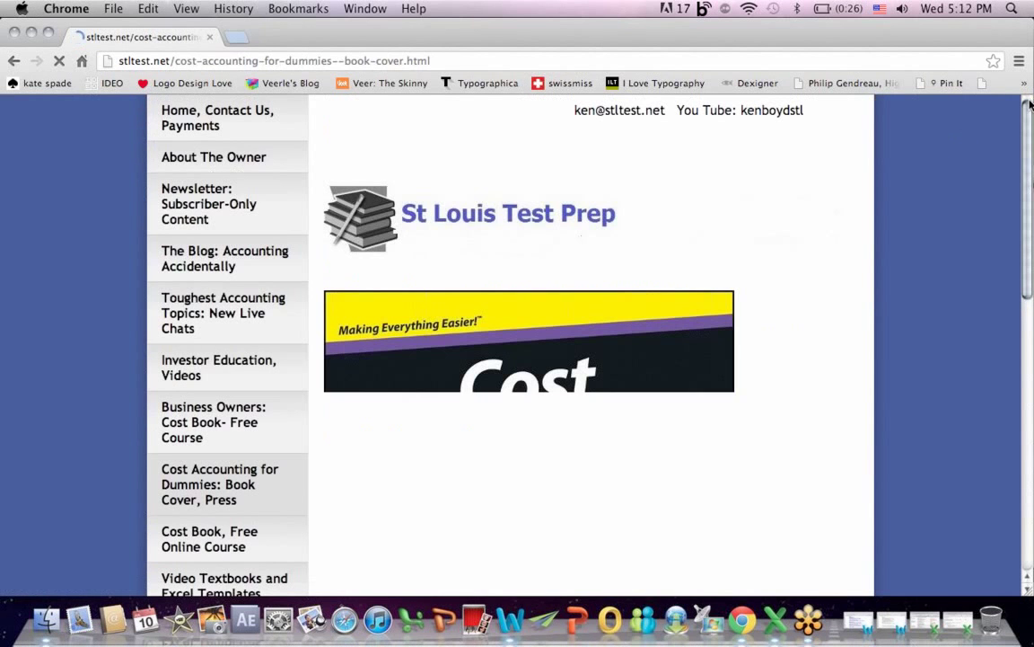
left_click_drag(1030, 117, 1030, 191)
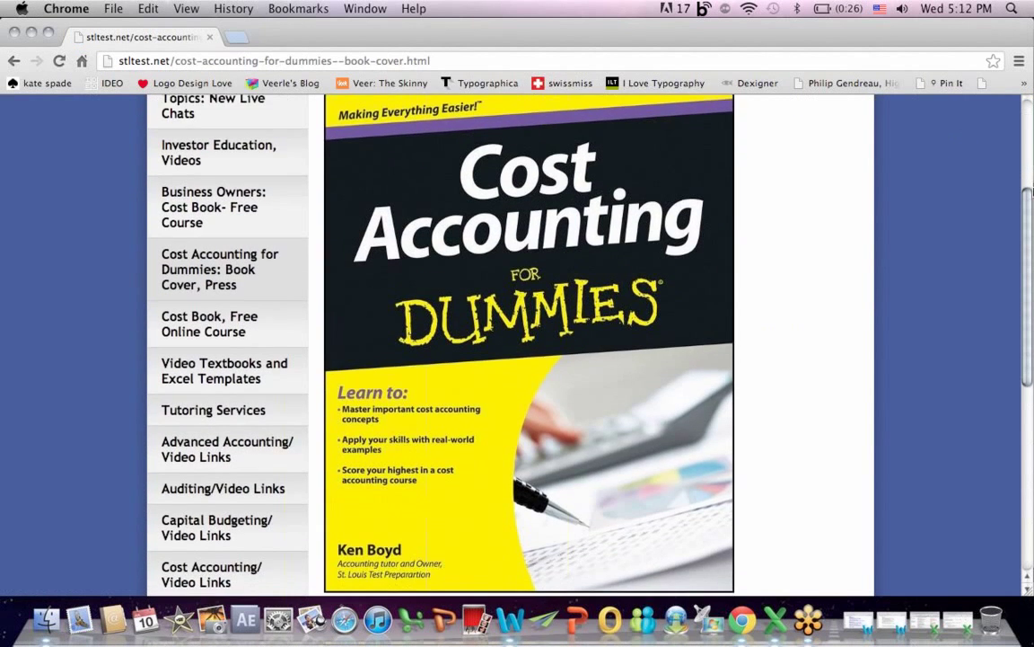